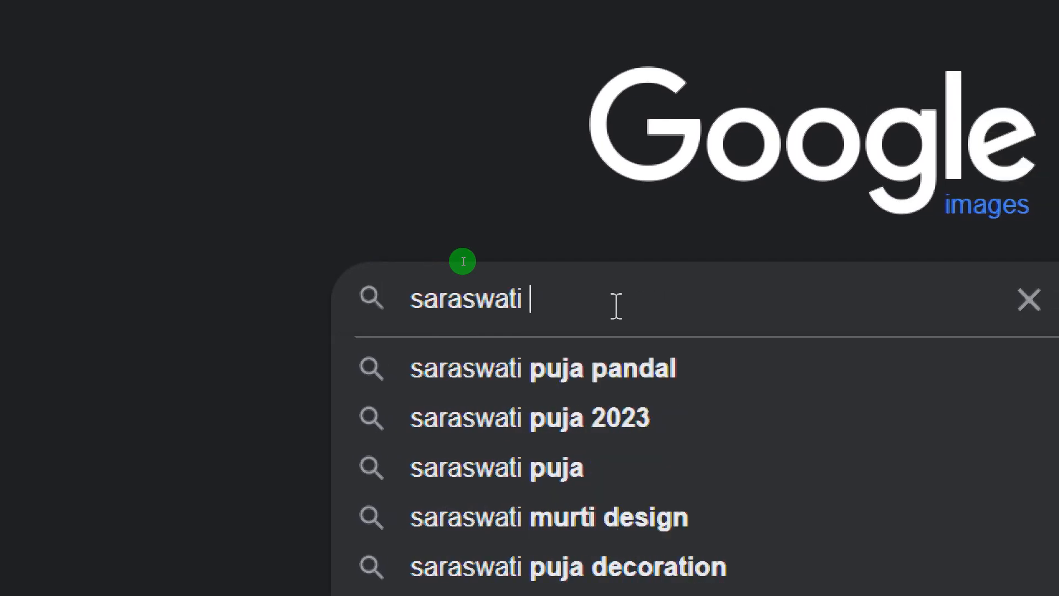
Search Google Images for saraswati drawing and browse the results.
type("drawing")
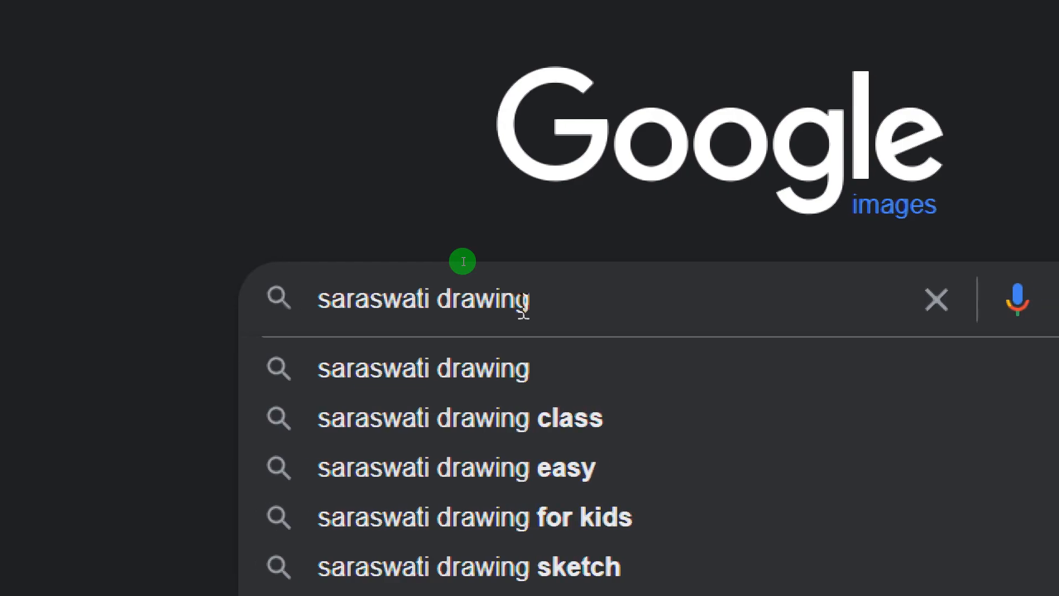
key("Return")
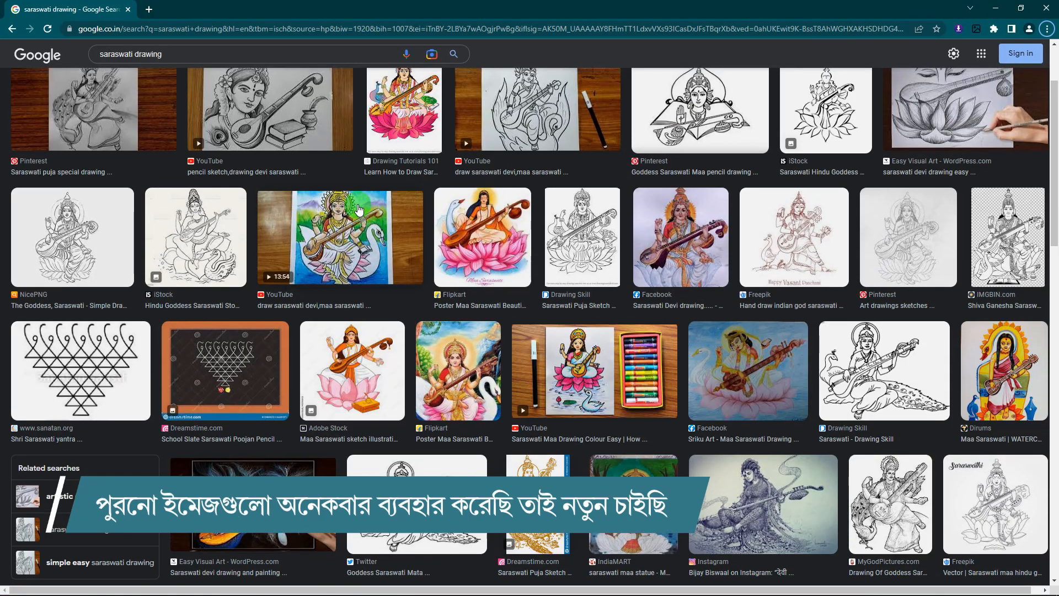
scroll(380, 184, "up", 2)
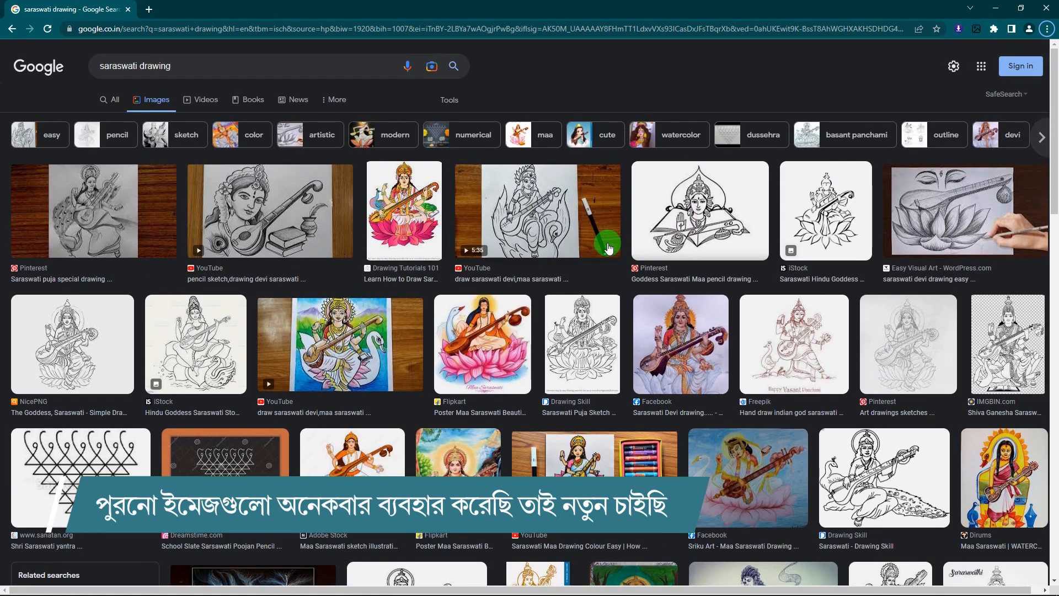
scroll(609, 247, "down", 5)
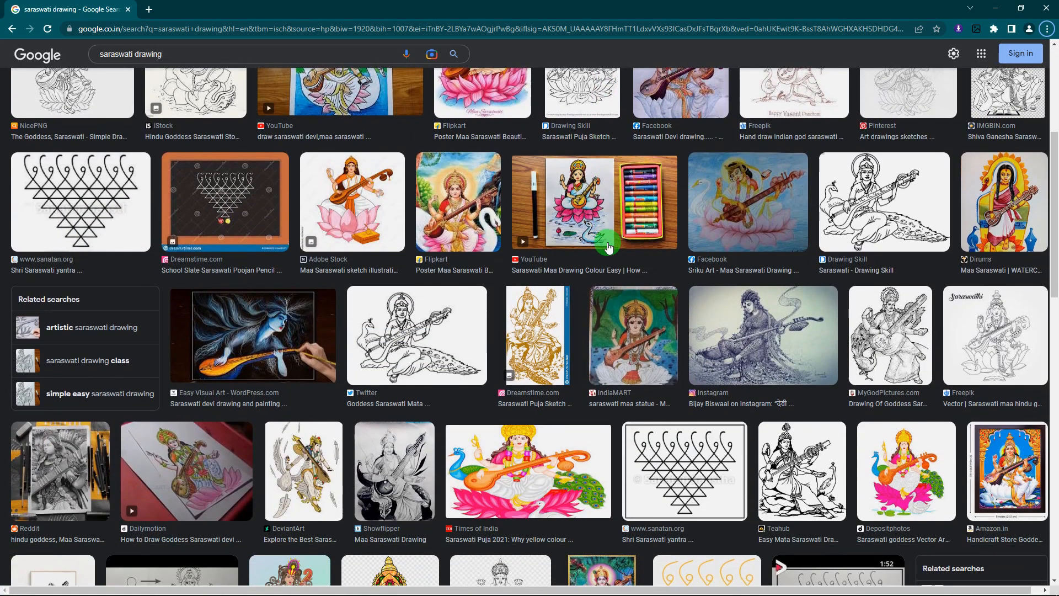
scroll(609, 247, "up", 5)
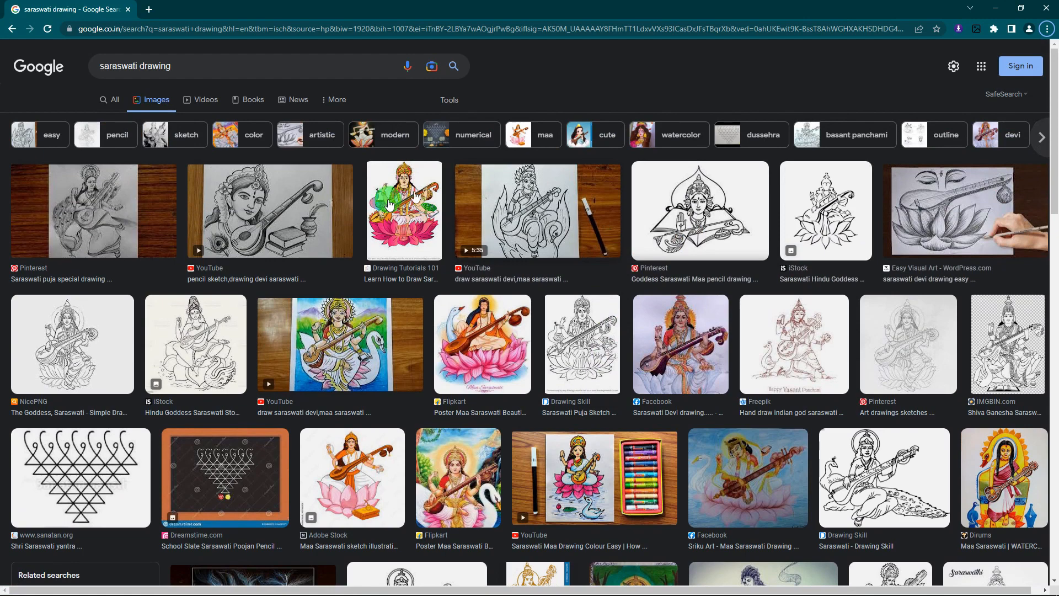
Open the Saraswati face pencil sketch full-size in a new tab and switch to it.
left_click(270, 216)
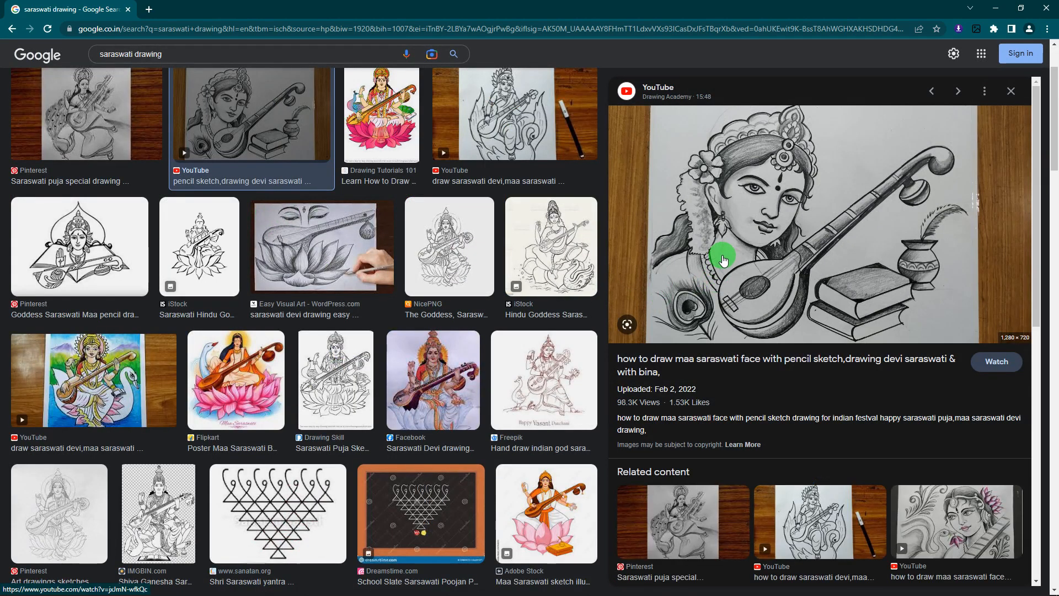
scroll(723, 259, "down", 4)
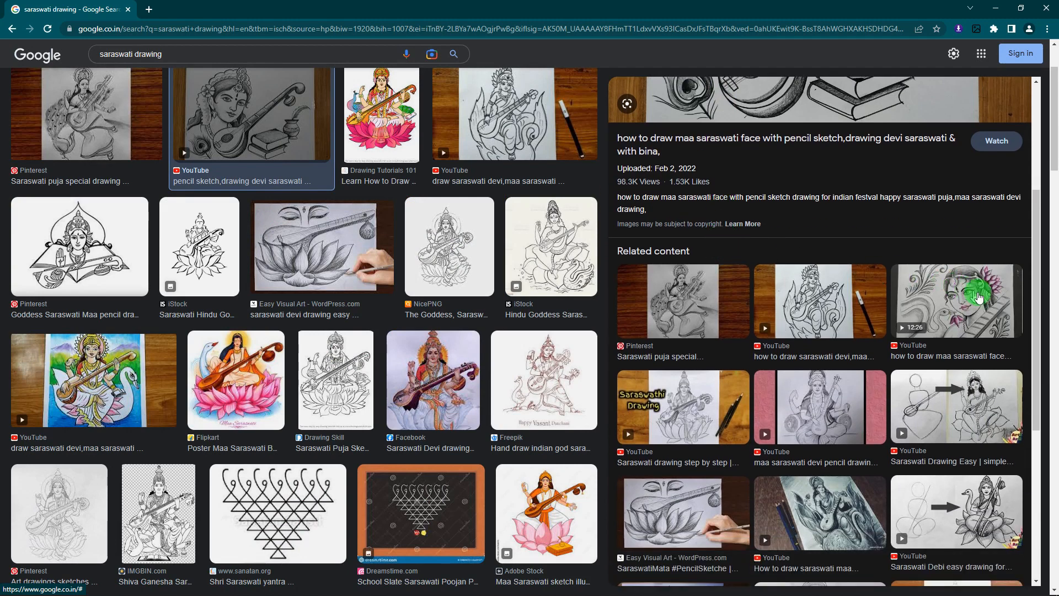
left_click(972, 301)
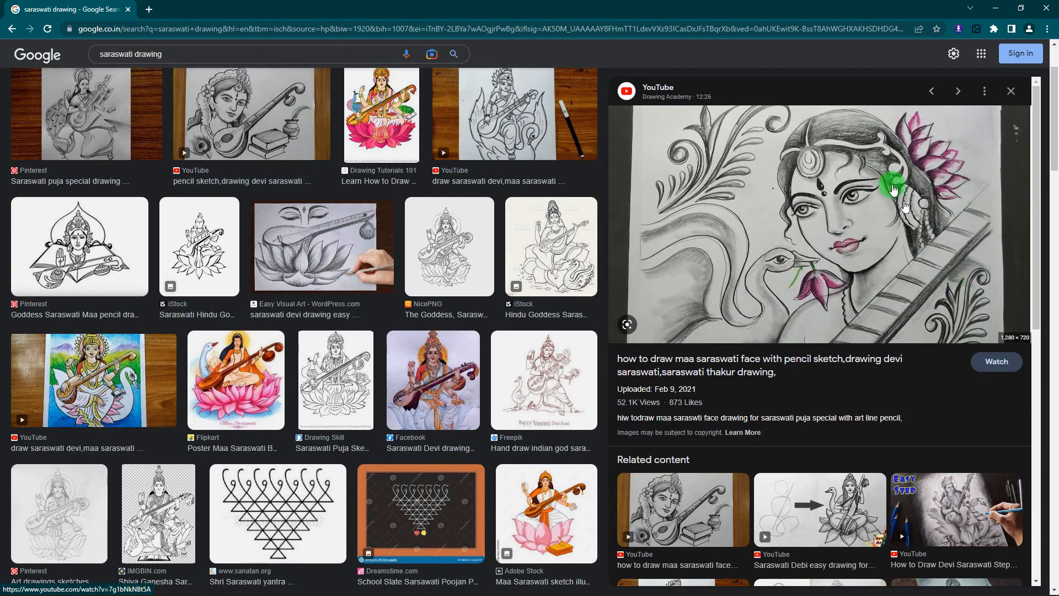
right_click(850, 219)
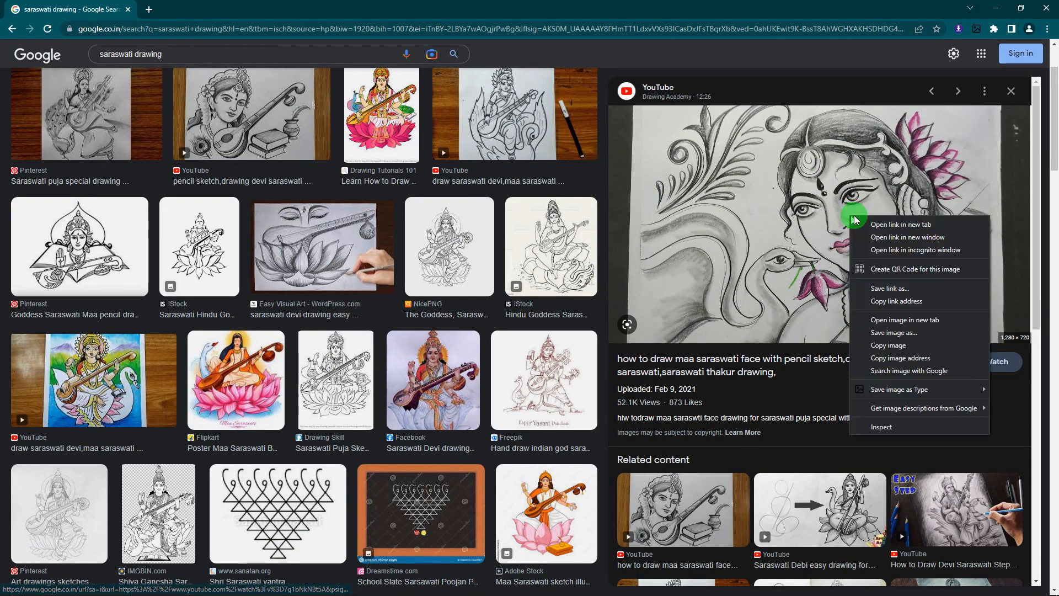
left_click(872, 323)
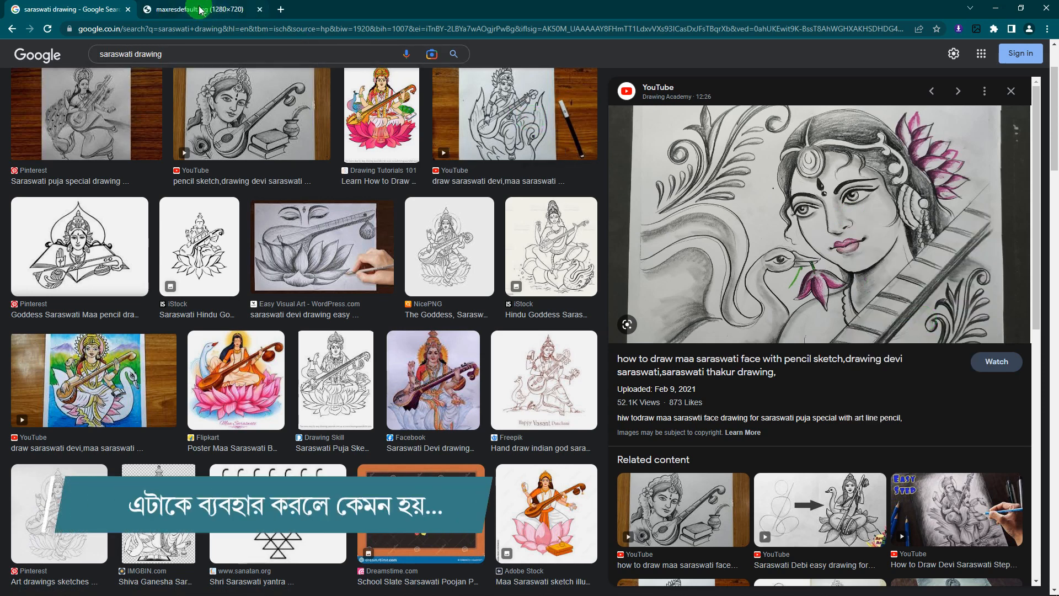
left_click(221, 10)
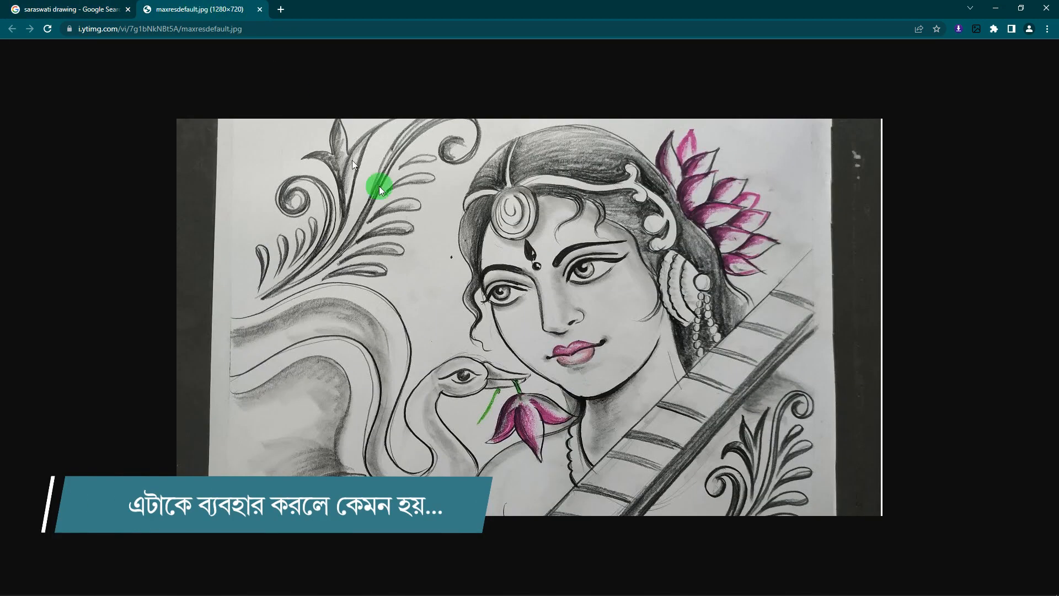
Save the image to the Desktop under its default name as a JPEG.
right_click(480, 238)
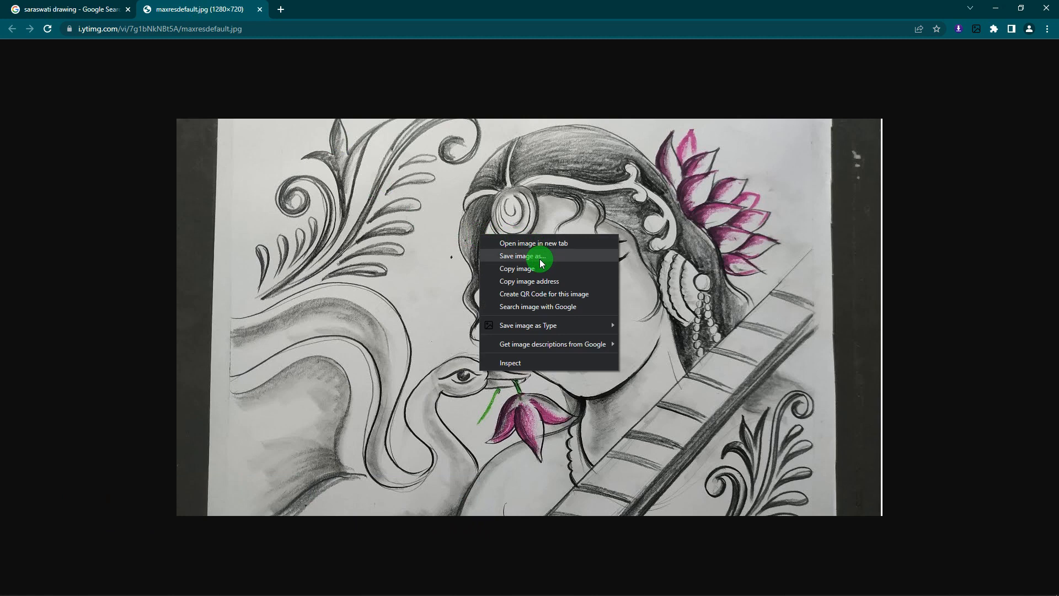
left_click(522, 256)
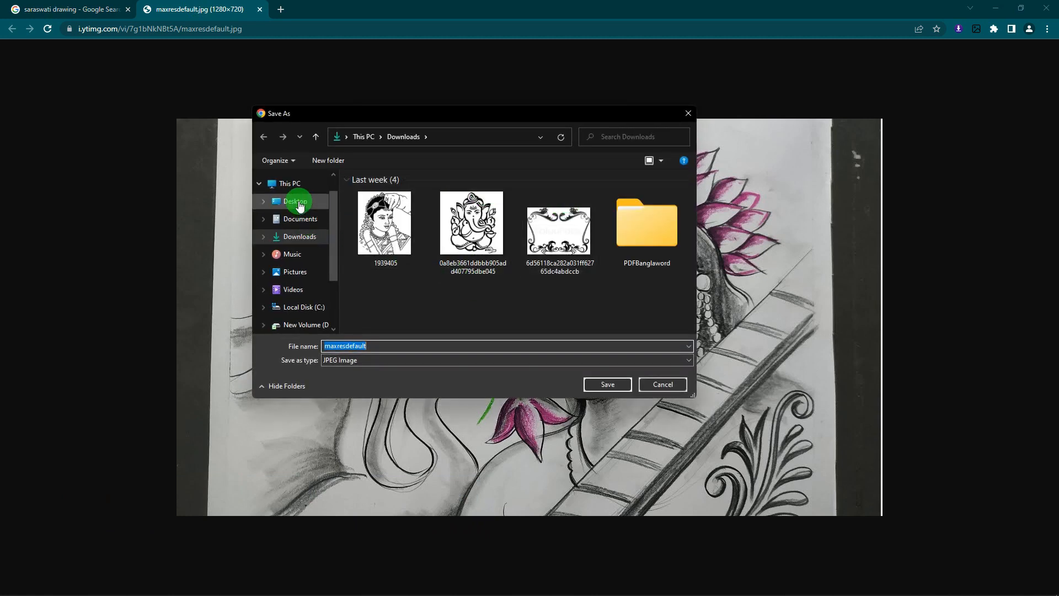
left_click(298, 201)
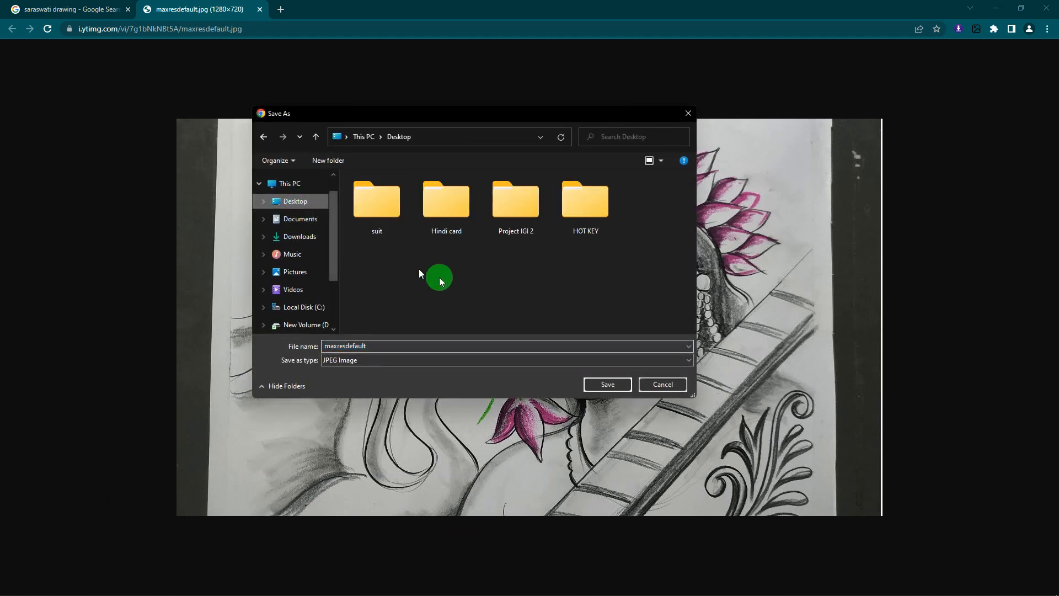
left_click(607, 384)
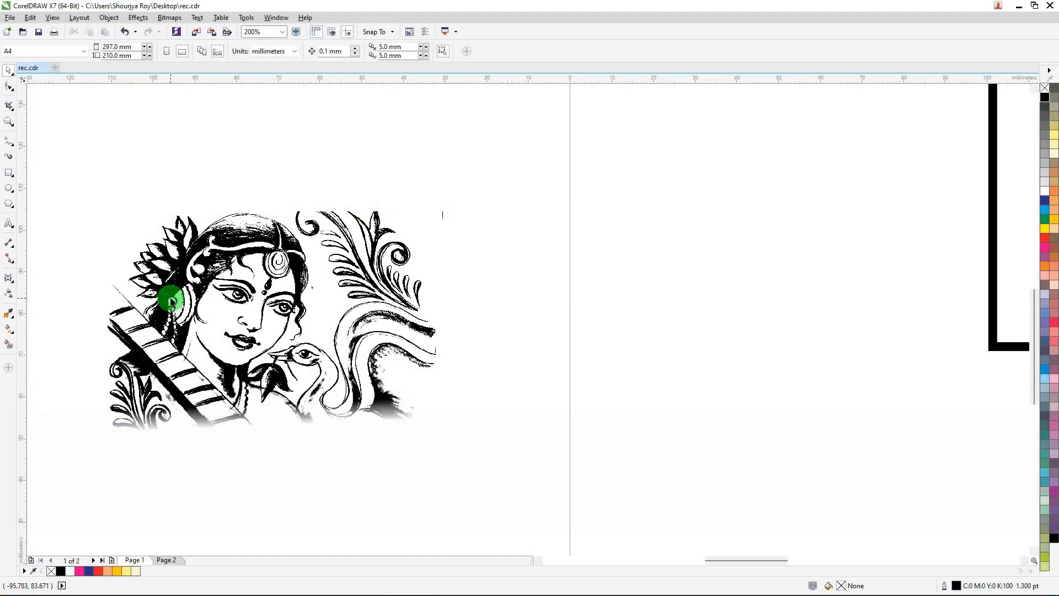
Move the black-and-white Saraswati bitmap into the top-left of the bordered frame.
left_click(237, 303)
scroll(243, 276, "up", 5)
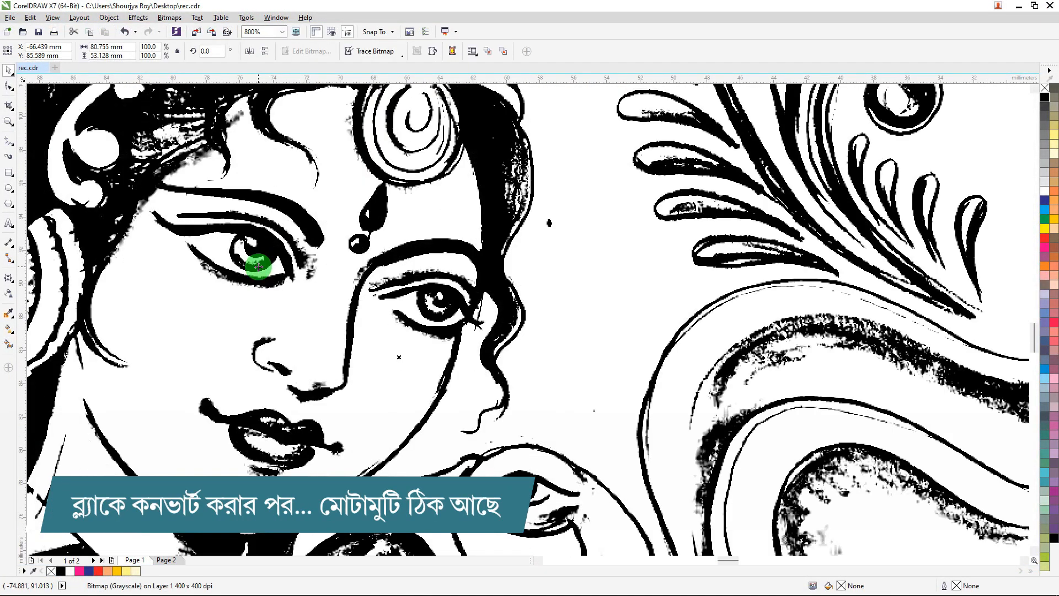
scroll(258, 267, "down", 6)
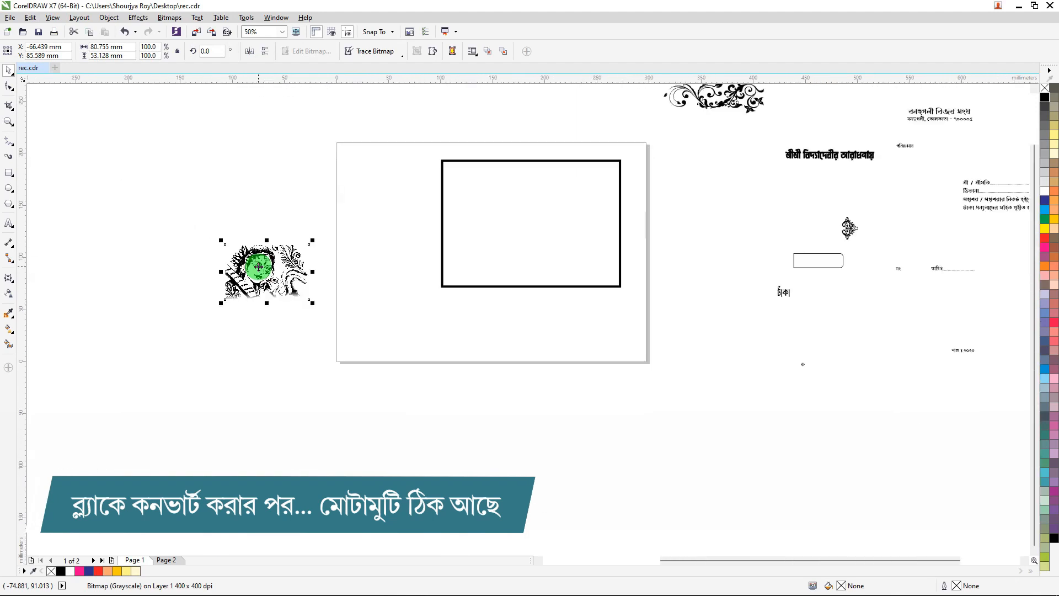
left_click_drag(284, 249, 497, 169)
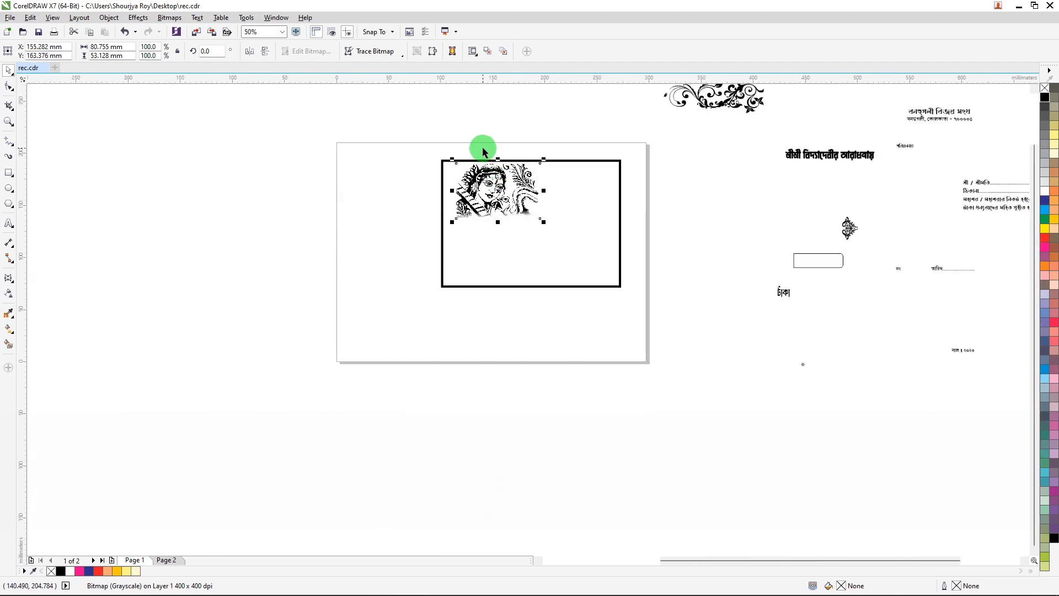
Bring the Saraswati bitmap to the front of the page.
scroll(482, 147, "up", 2)
scroll(493, 222, "up", 4)
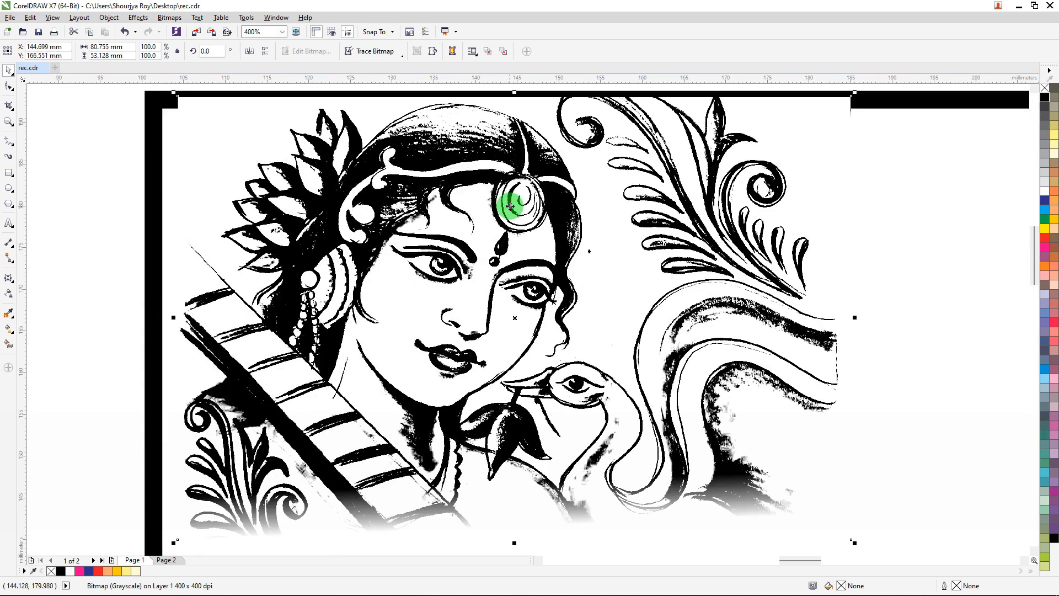
scroll(549, 276, "down", 2)
right_click(529, 264)
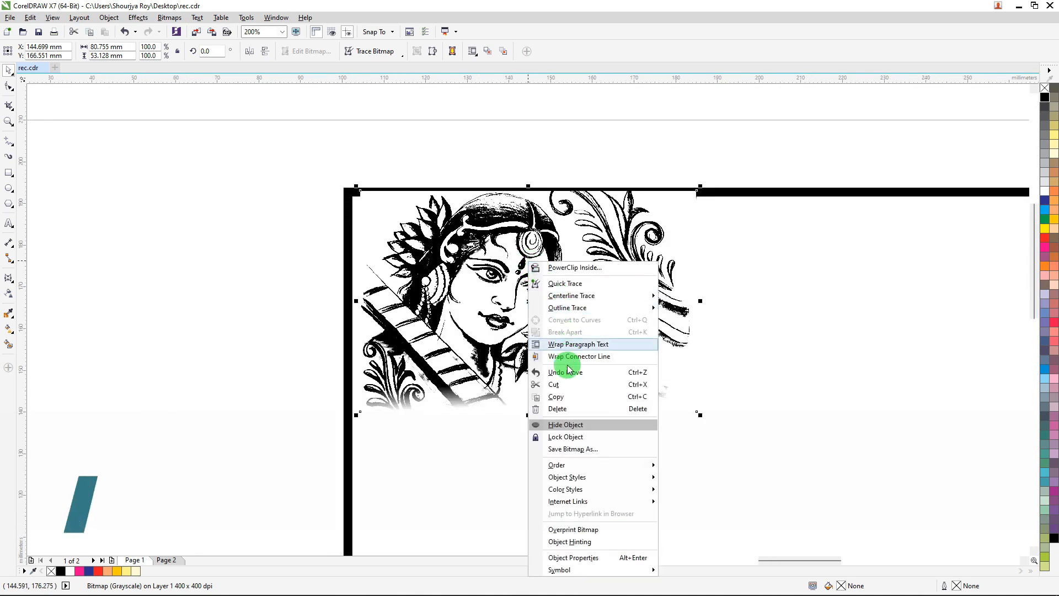
mouse_move(574, 465)
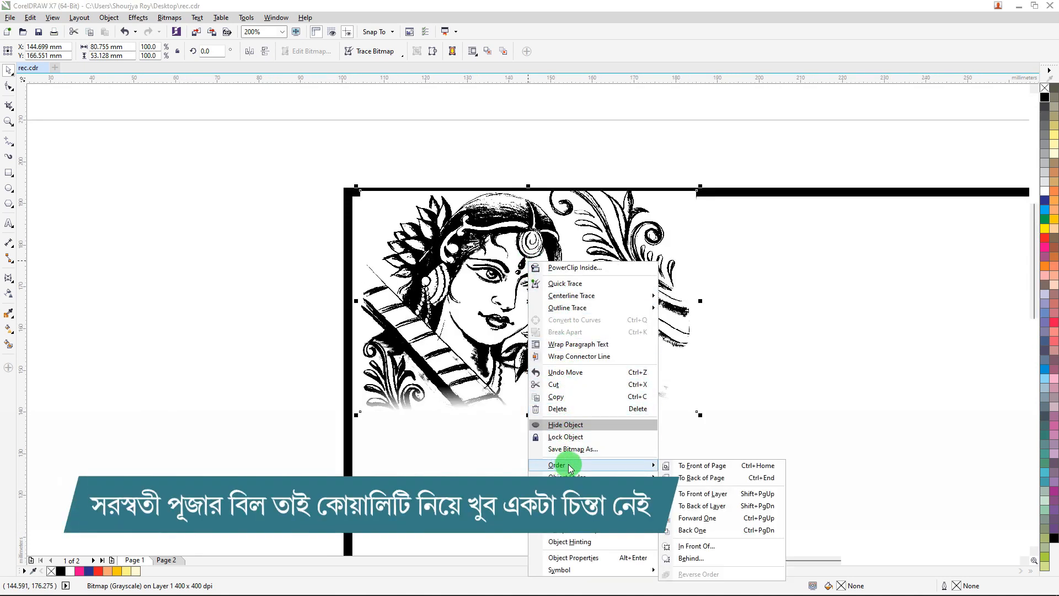
left_click(699, 462)
Align the bitmap to the top and left edges of the frame.
left_click(767, 196, "shift")
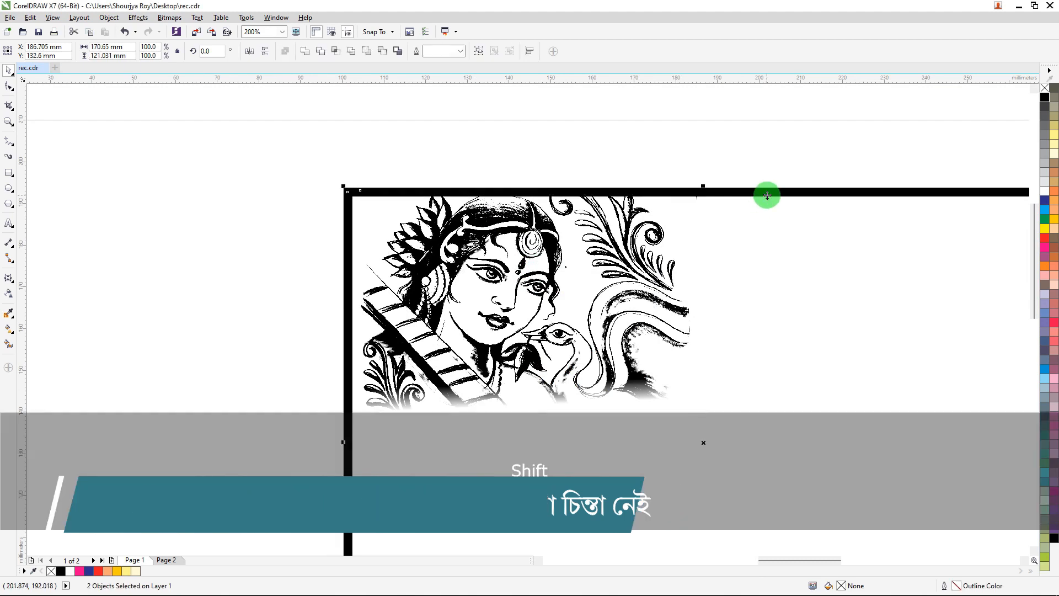
key("t")
key("l")
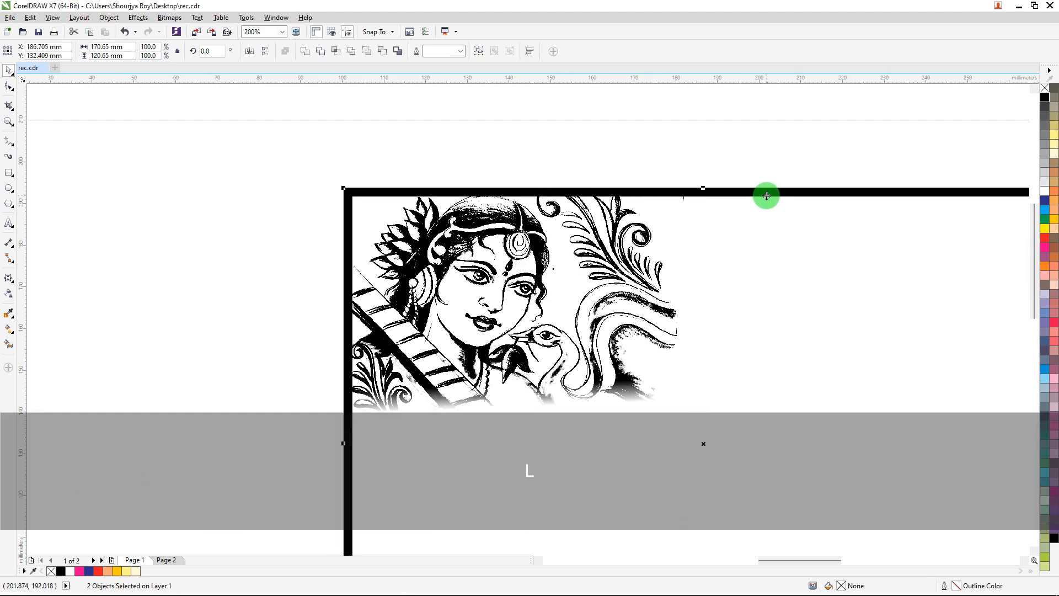
Move the decorative ornament into the top-right area of the frame beside the bitmap.
scroll(256, 206, "down", 1)
left_click(277, 147)
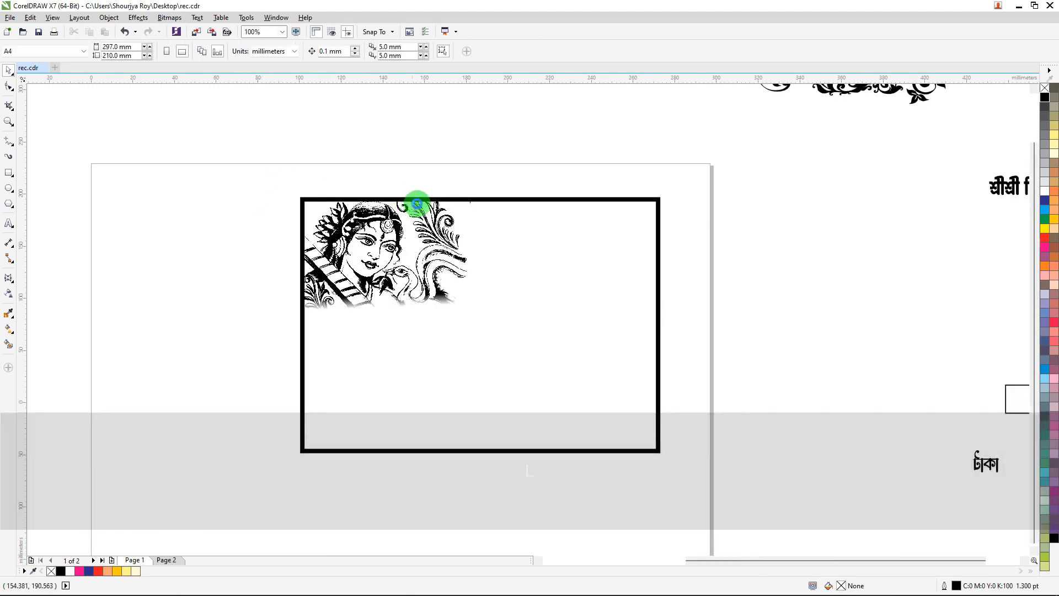
scroll(412, 203, "down", 1)
left_click_drag(646, 146, 579, 230)
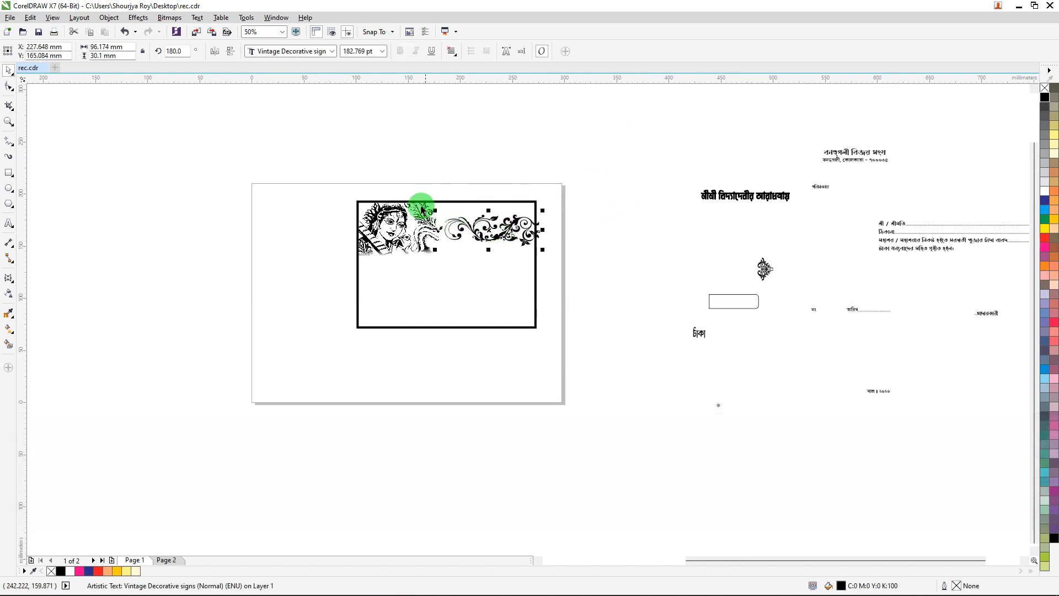
Align the decorative ornament to the top edge of the frame.
scroll(421, 208, "up", 2)
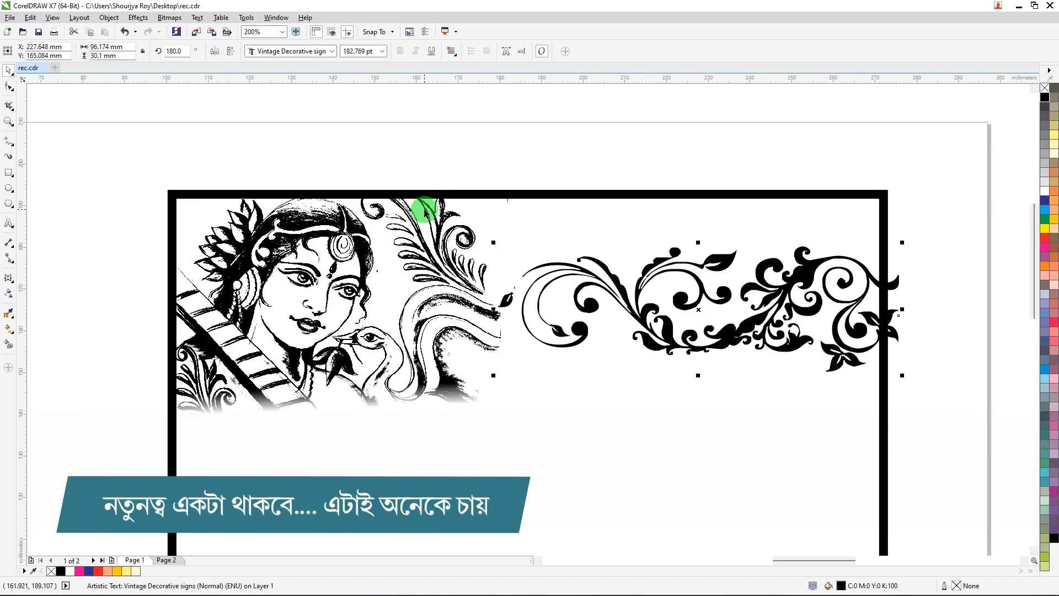
scroll(424, 213, "down", 1)
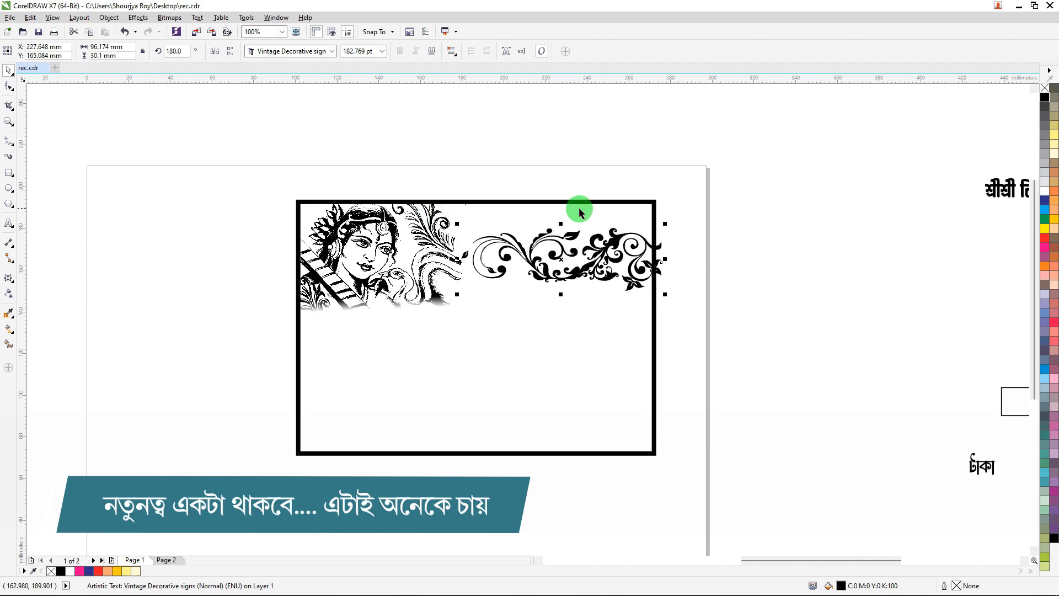
left_click(652, 344, "shift")
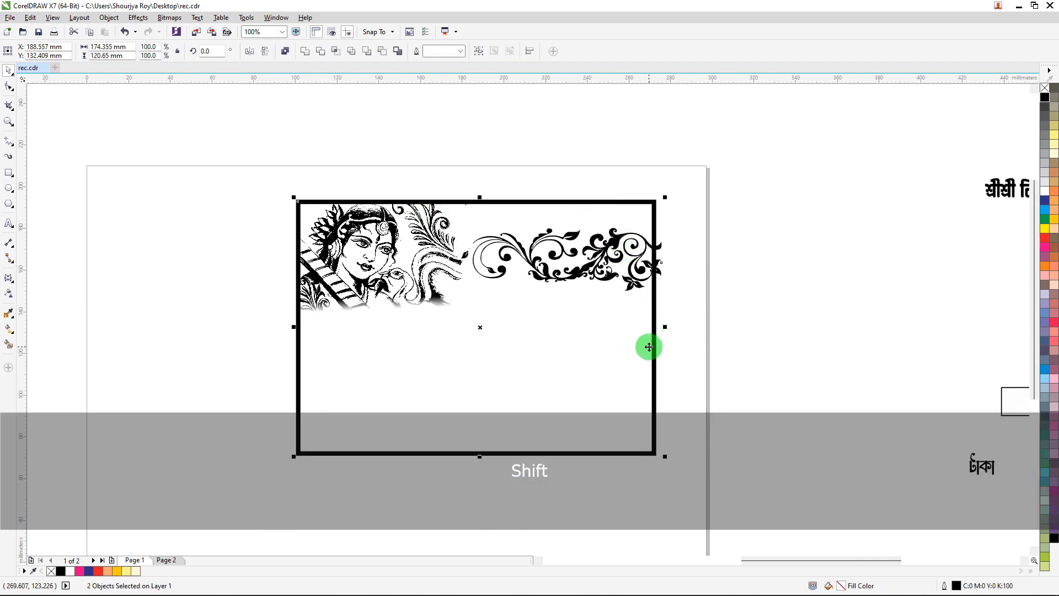
key("t")
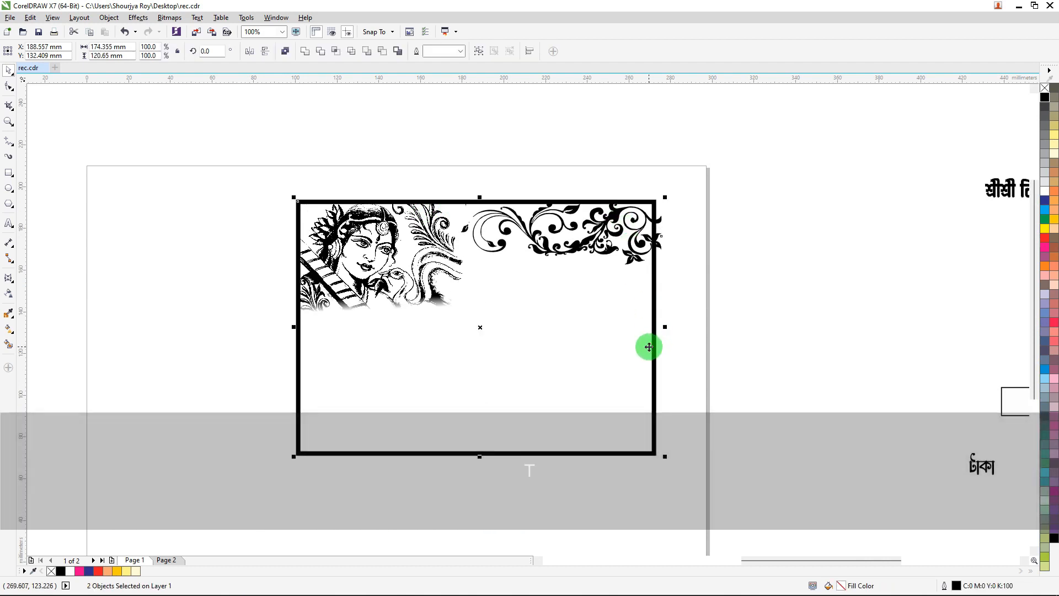
Nudge the decorative ornament slightly to the left.
scroll(656, 223, "up", 1)
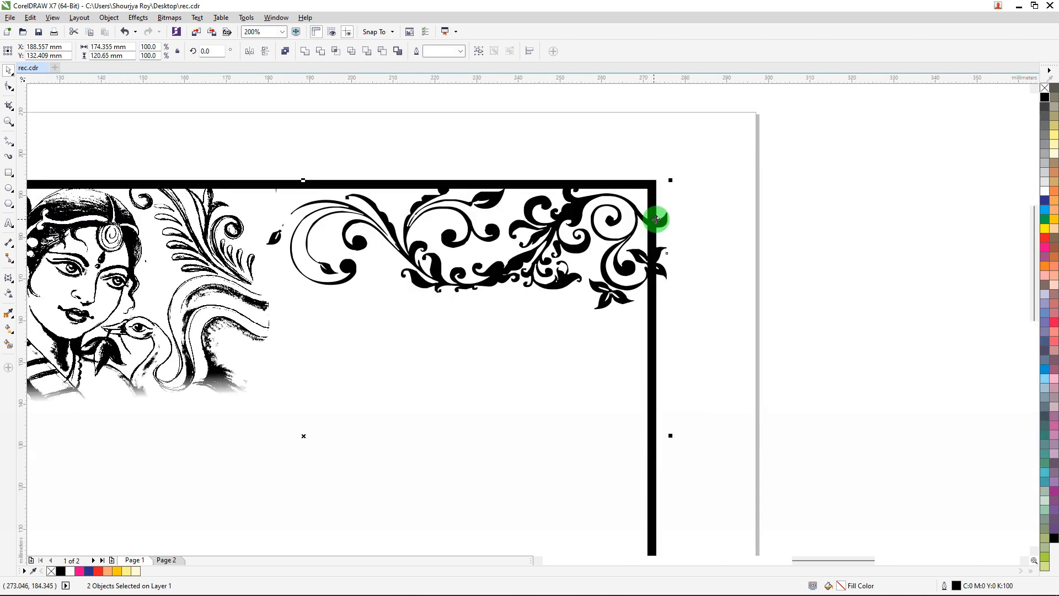
left_click(623, 214)
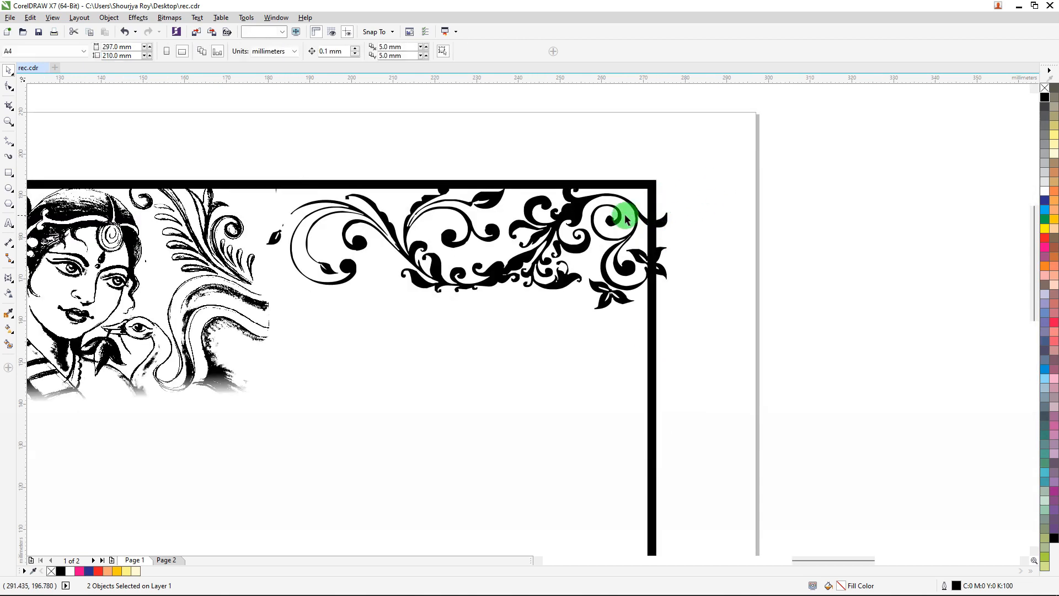
key("Left")
key("Left")
key("Left")
key("Left")
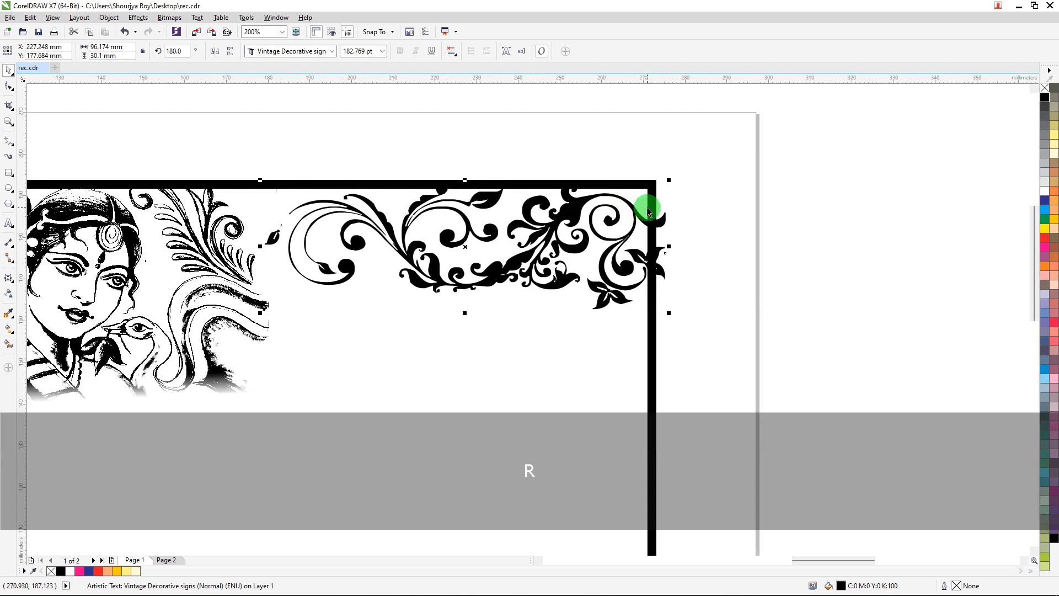
Align the decorative ornament to the right edge of the frame.
left_click(792, 229)
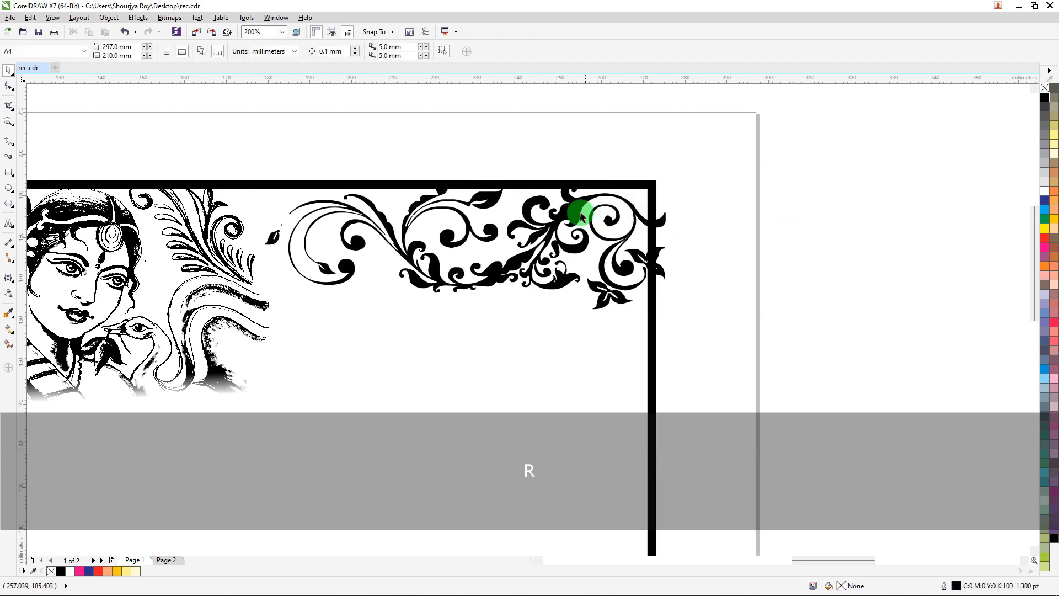
left_click(587, 245)
left_click(655, 356, "shift")
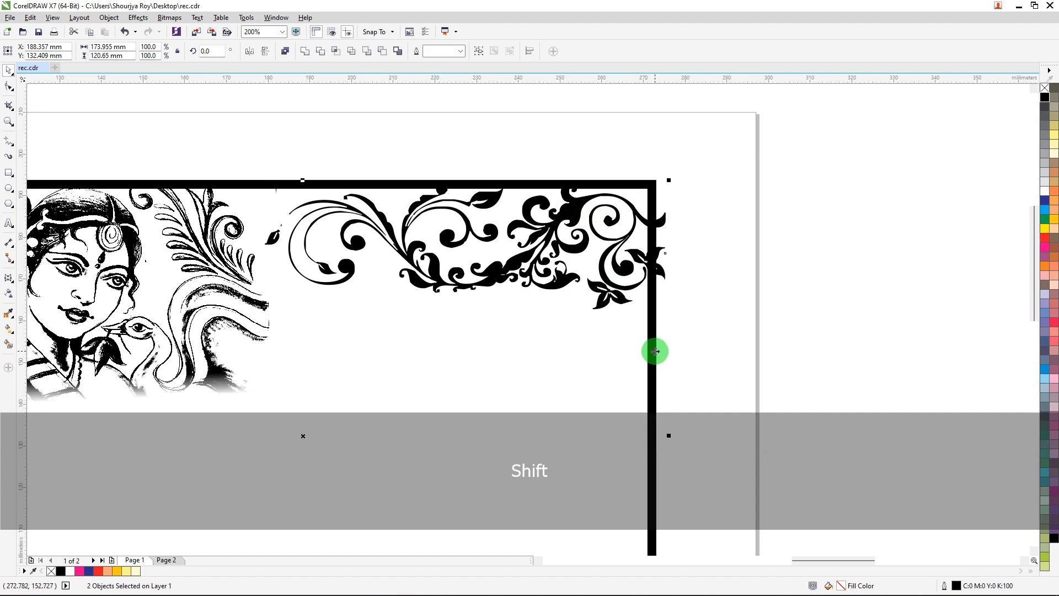
key("r")
scroll(653, 328, "down", 1)
left_click(665, 294)
scroll(479, 291, "up", 1)
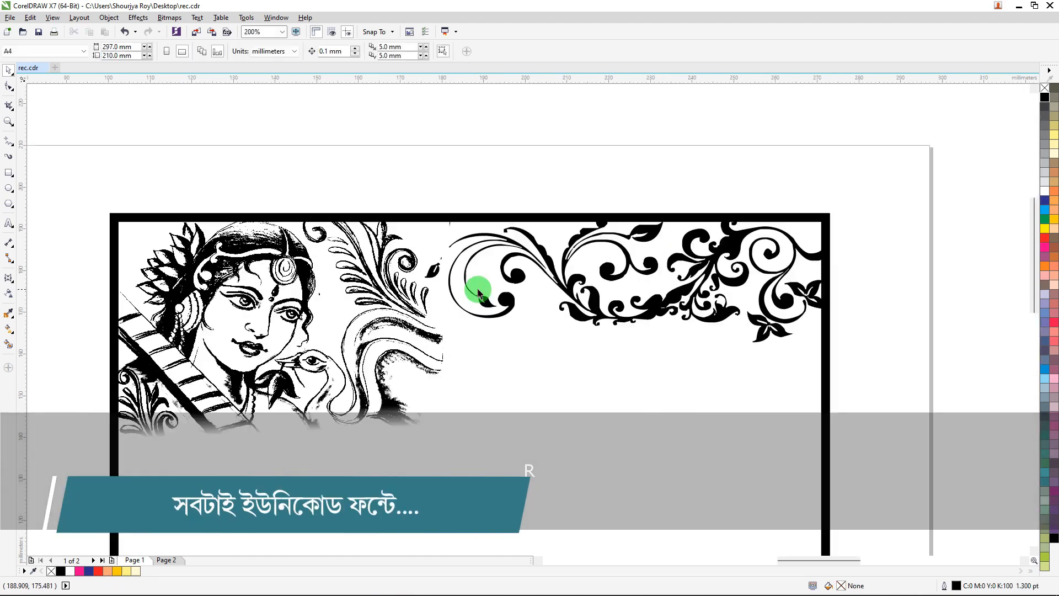
Move the title text শ্রীশ্রী বিদ্যাদেবীর আরাধনায় into the frame beneath the ornament, beside the Saraswati drawing.
scroll(379, 267, "down", 1)
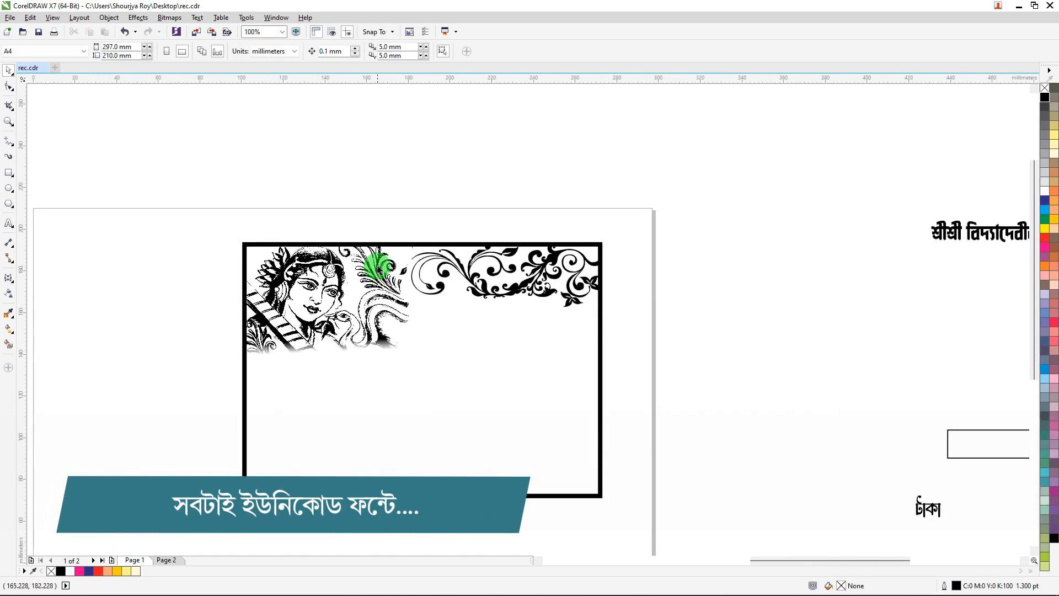
scroll(379, 266, "down", 1)
left_click_drag(688, 252, 431, 324)
scroll(452, 271, "up", 1)
scroll(418, 322, "up", 1)
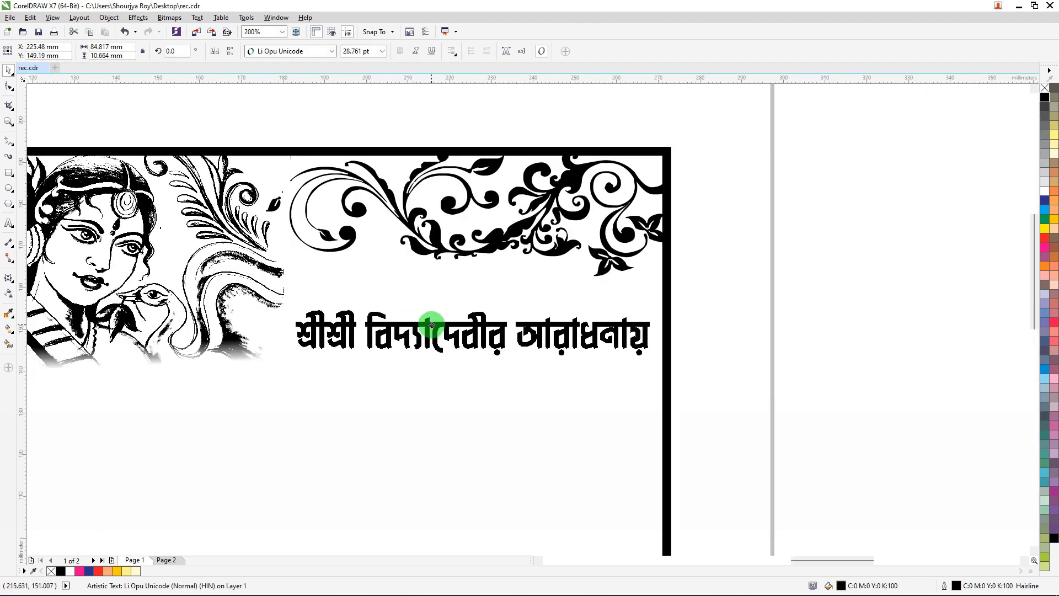
scroll(431, 325, "up", 1)
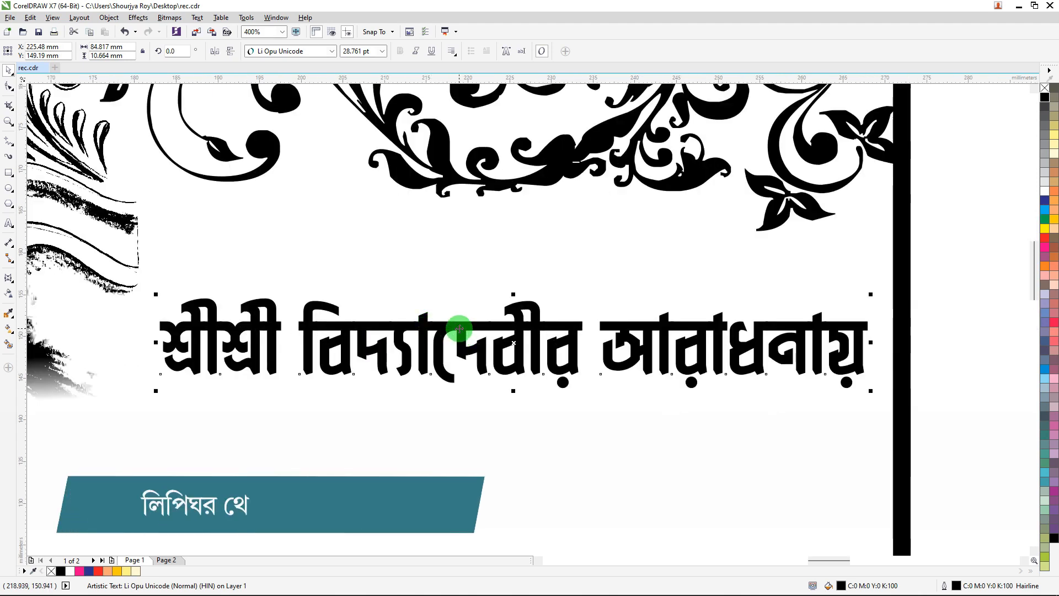
scroll(459, 332, "down", 1)
left_click_drag(466, 329, 462, 333)
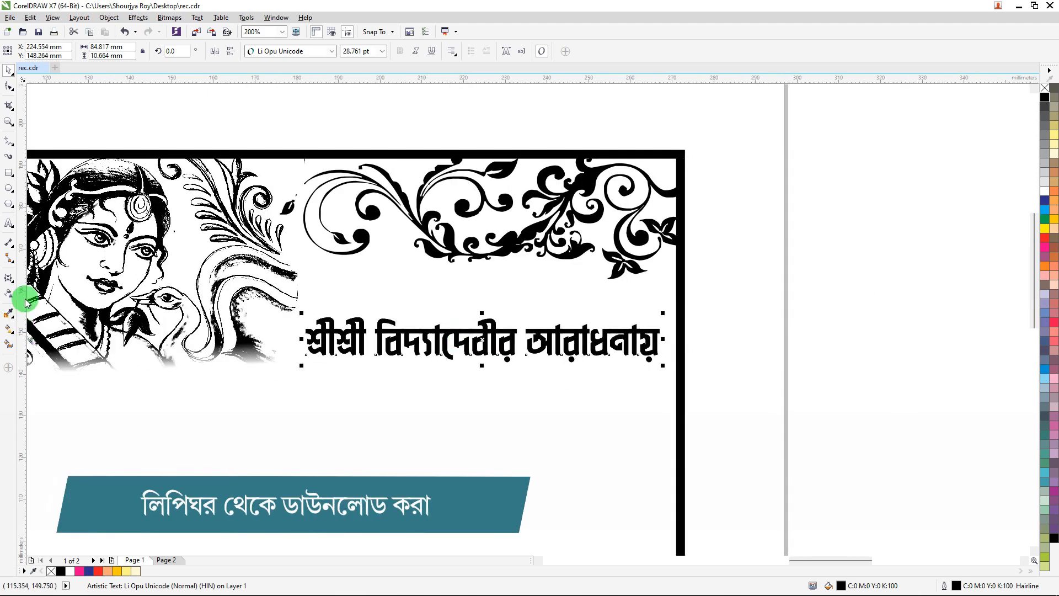
Arch the title text upward in the middle with a Double Arc envelope.
left_click(7, 278)
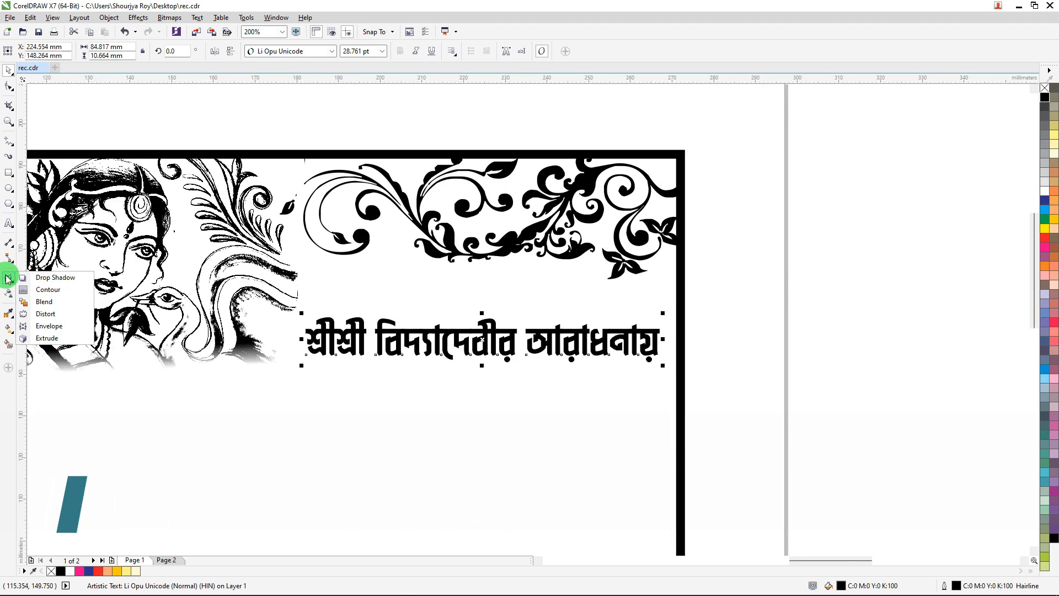
left_click(49, 325)
left_click(317, 53)
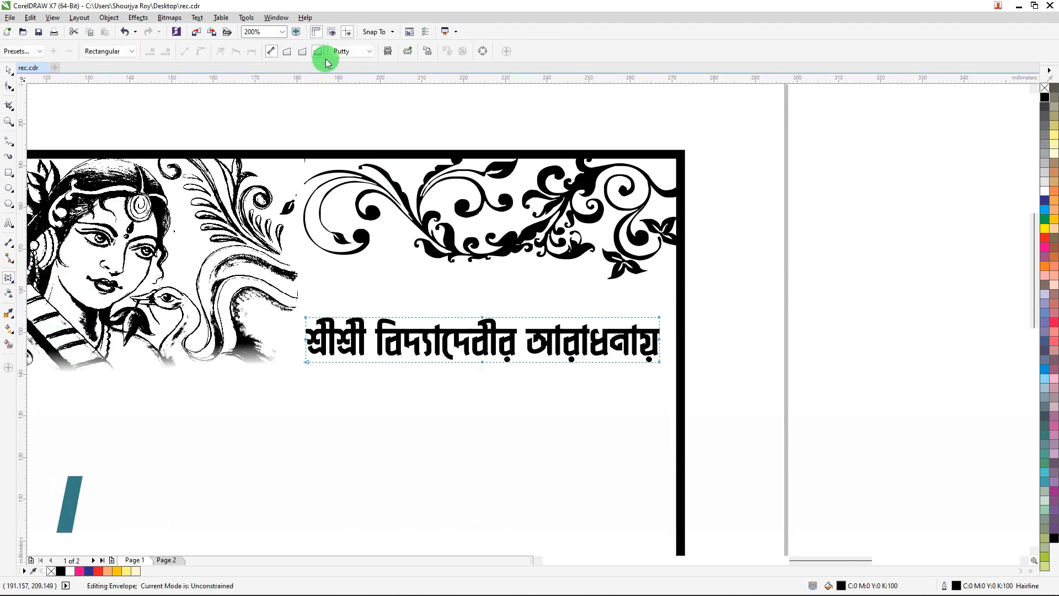
scroll(480, 319, "up", 2)
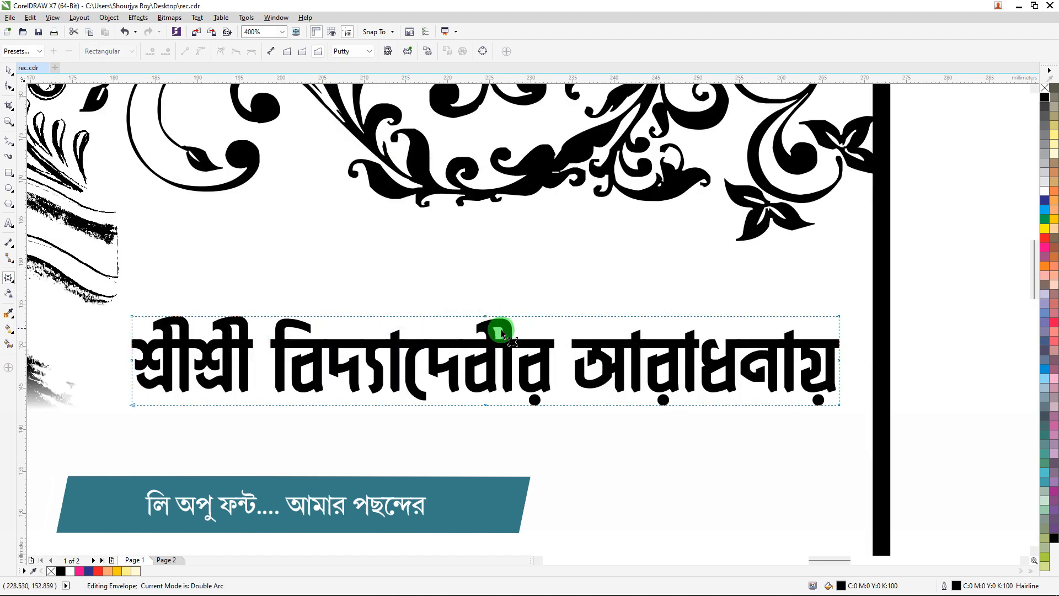
left_click_drag(487, 316, 485, 258)
scroll(435, 255, "down", 2)
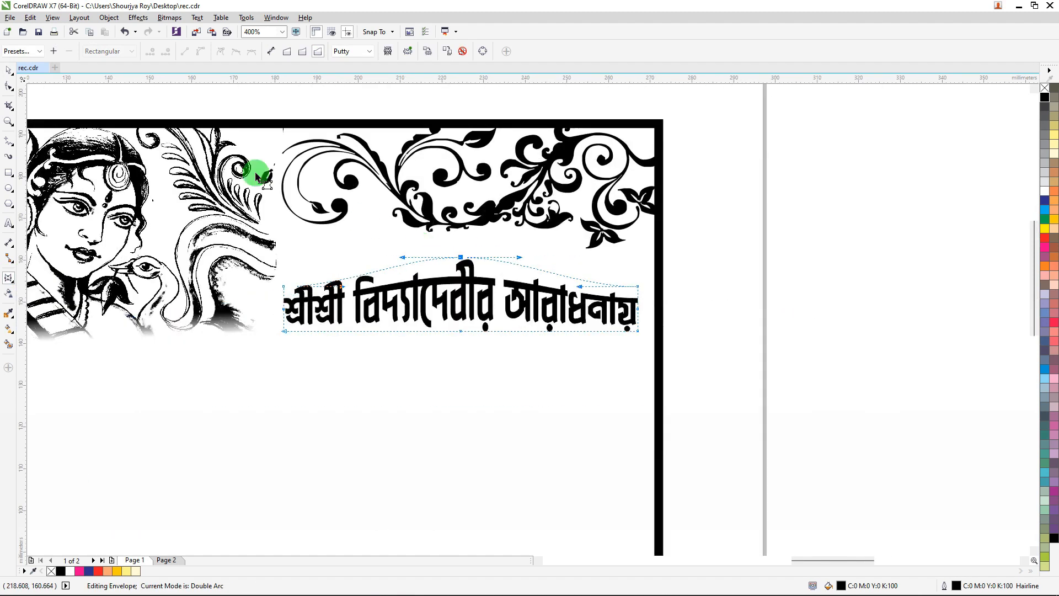
left_click(10, 73)
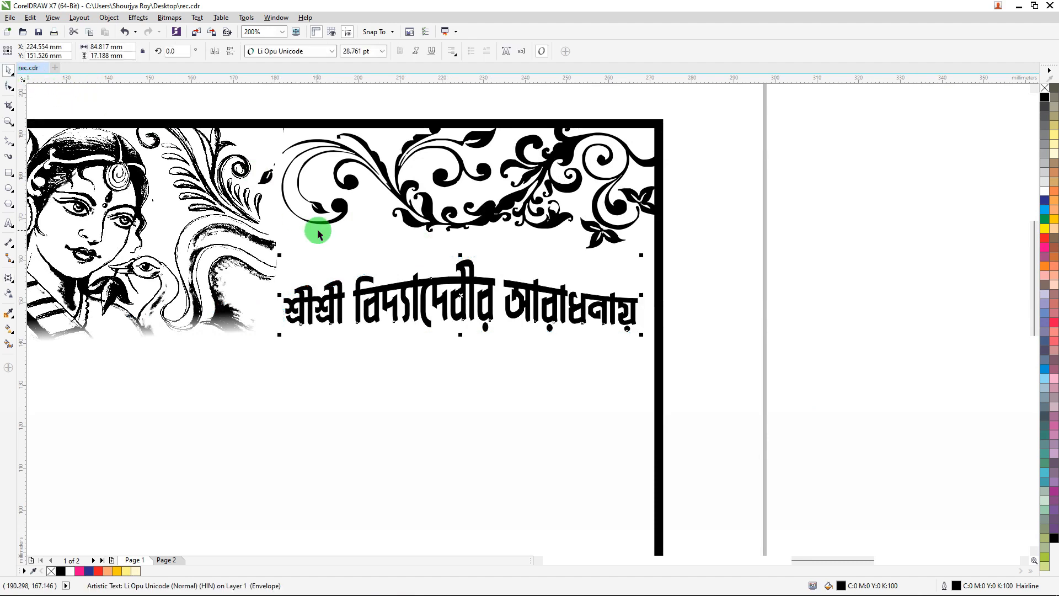
Pull the পরিচালনায় text out of the reference layout toward the page.
scroll(317, 229, "down", 4)
left_click_drag(692, 193, 507, 258)
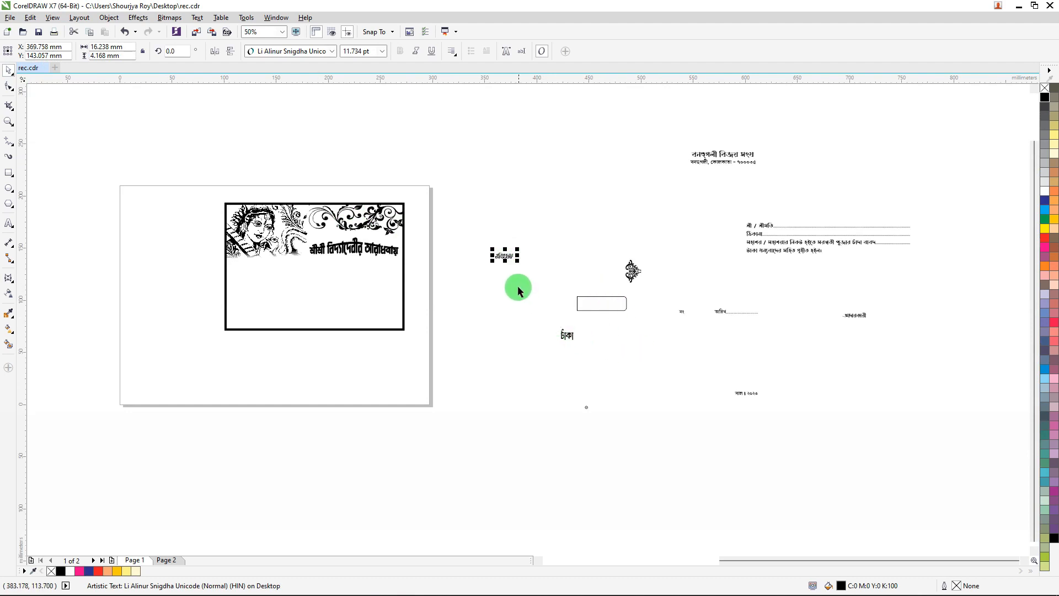
left_click(534, 273)
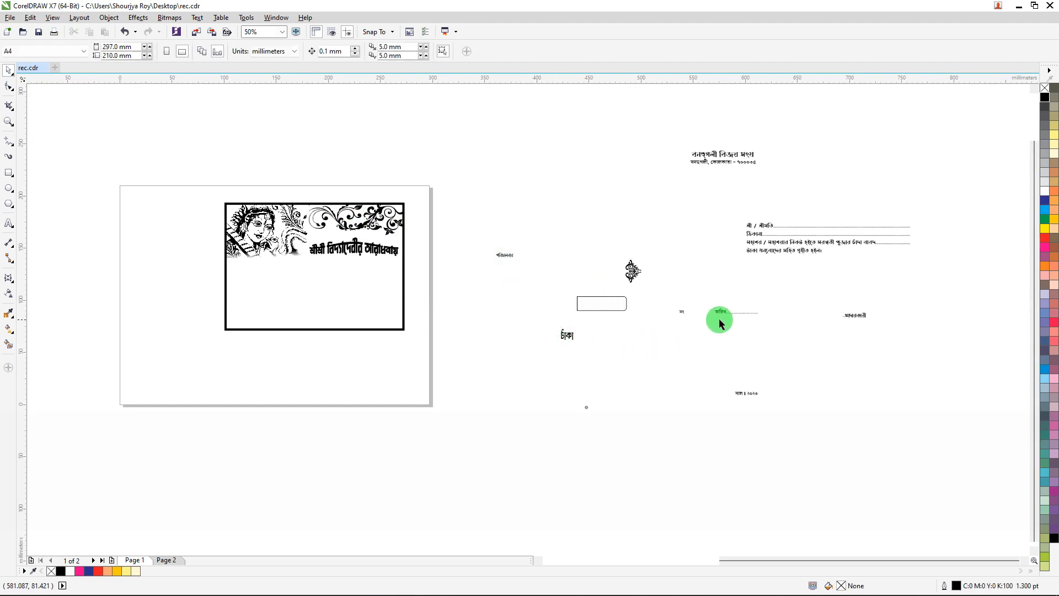
scroll(768, 381, "up", 1)
scroll(740, 383, "down", 1)
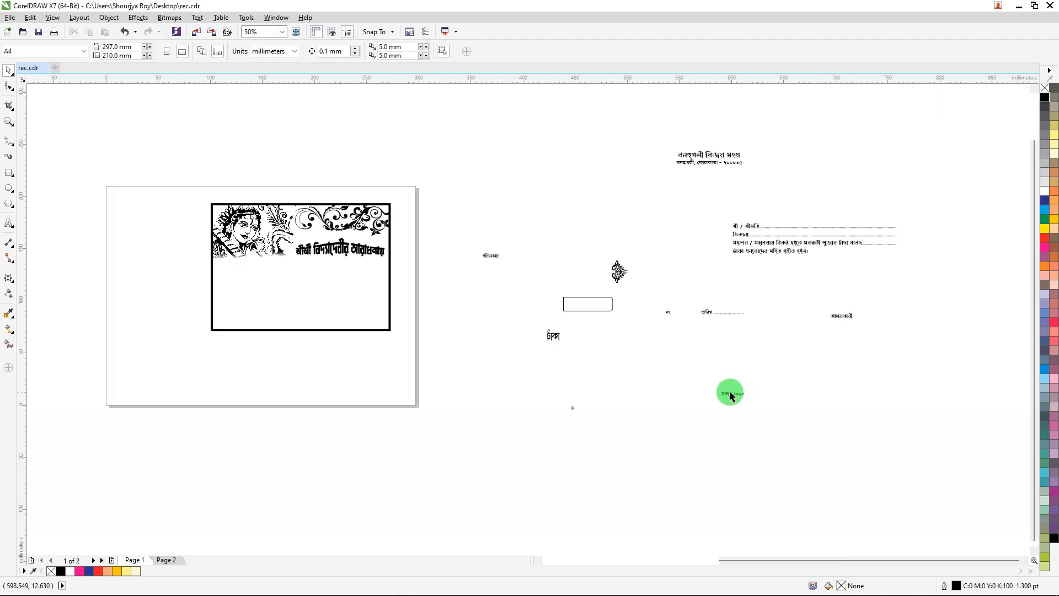
Move the year text সাল ঃ ২০২৩ into the frame above the title.
left_click_drag(728, 394, 309, 224)
scroll(317, 238, "up", 3)
Nudge the arched title text upward by four steps.
left_click(594, 276)
key("Up")
key("Up")
key("Up")
key("Up")
key("Up")
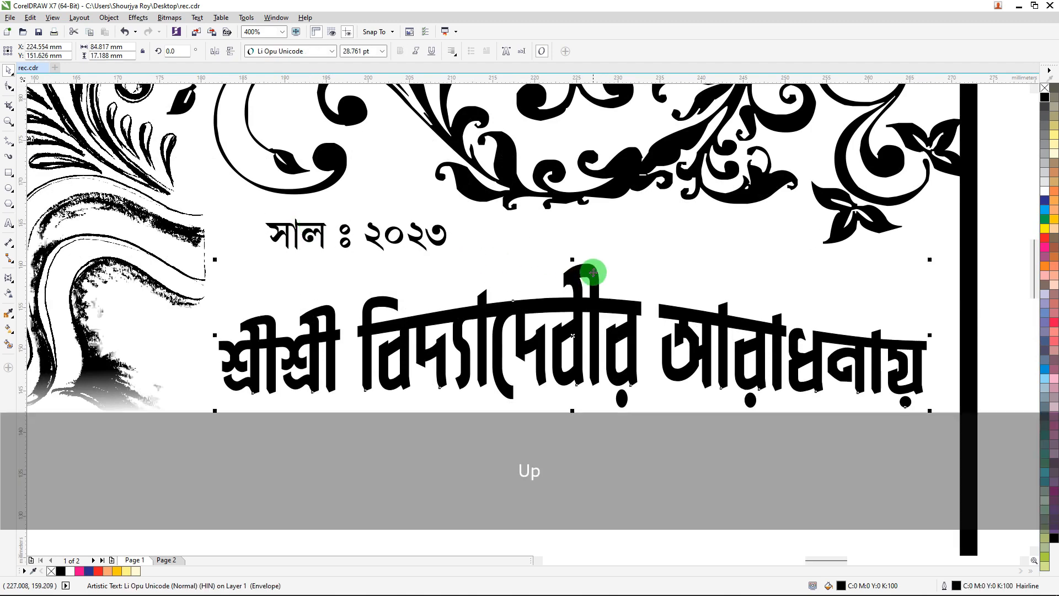
key("Up")
key("Up")
key("Down")
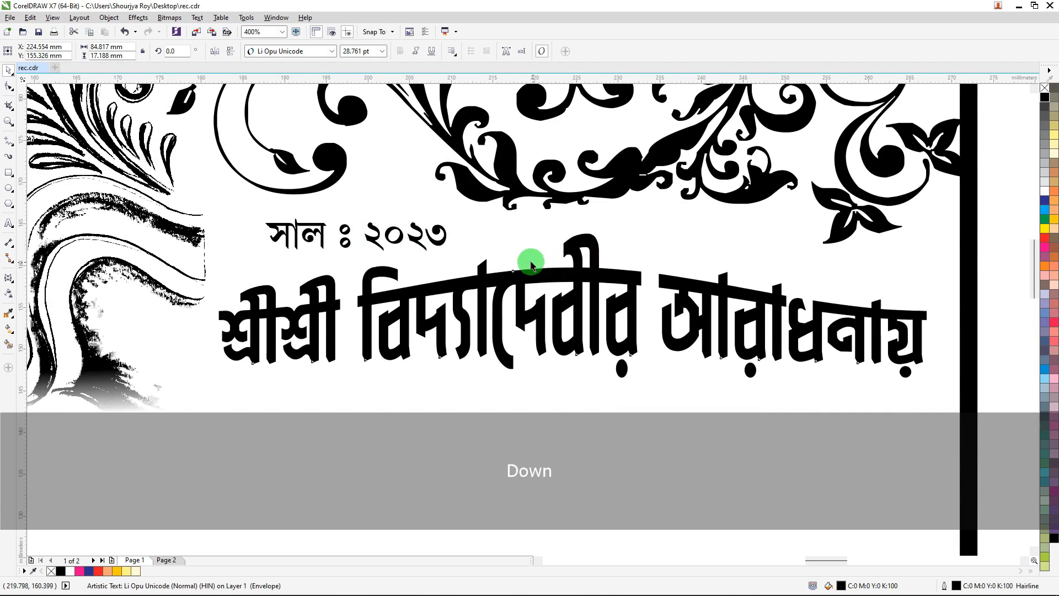
Place the পরিচালনায় text centred below the title.
scroll(436, 243, "down", 2)
left_click_drag(775, 297, 471, 289)
scroll(472, 273, "up", 2)
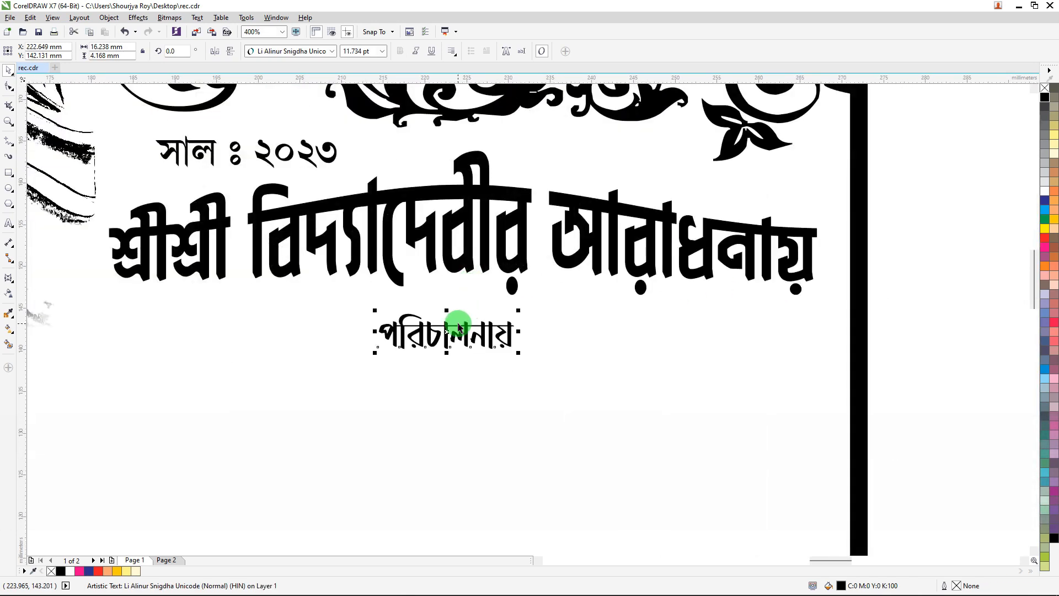
left_click_drag(464, 326, 477, 335)
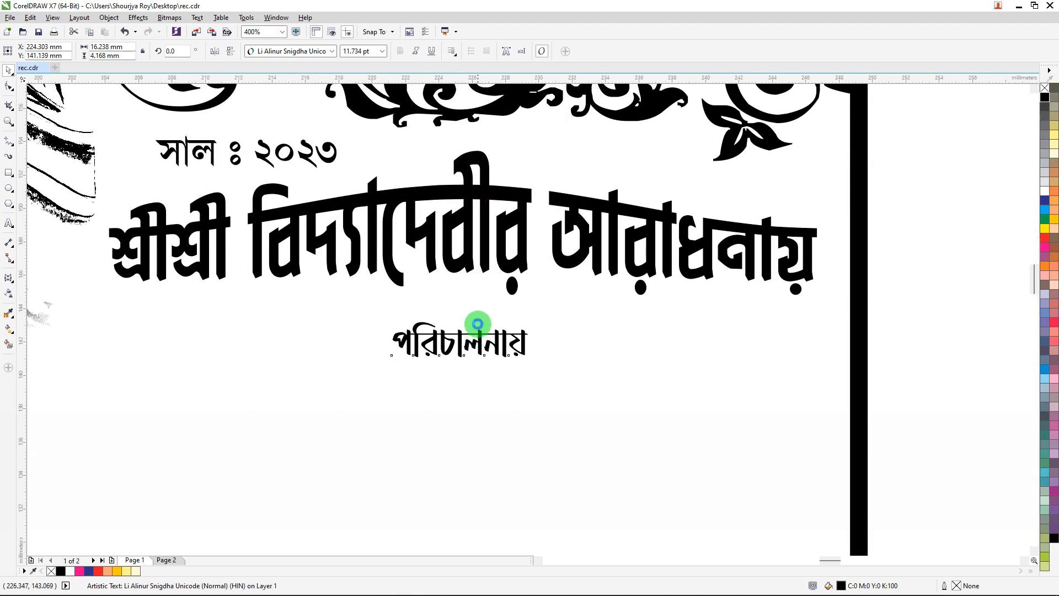
Draw a rectangle about 18.5 × 5.9 mm around the পরিচালনায় text.
scroll(478, 331, "up", 1)
left_click(9, 173)
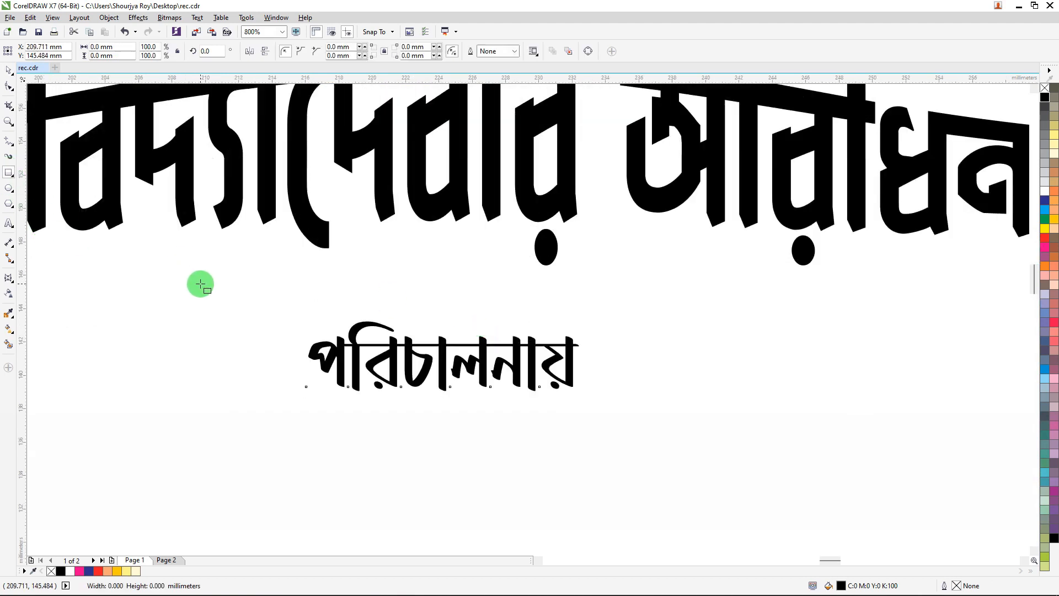
left_click_drag(294, 313, 603, 410)
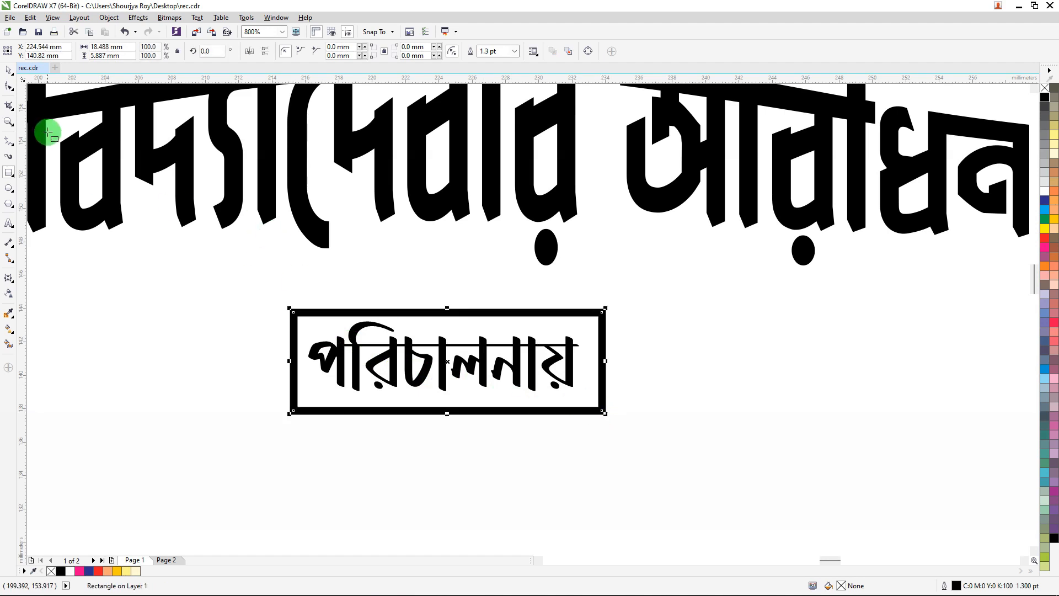
key("shift")
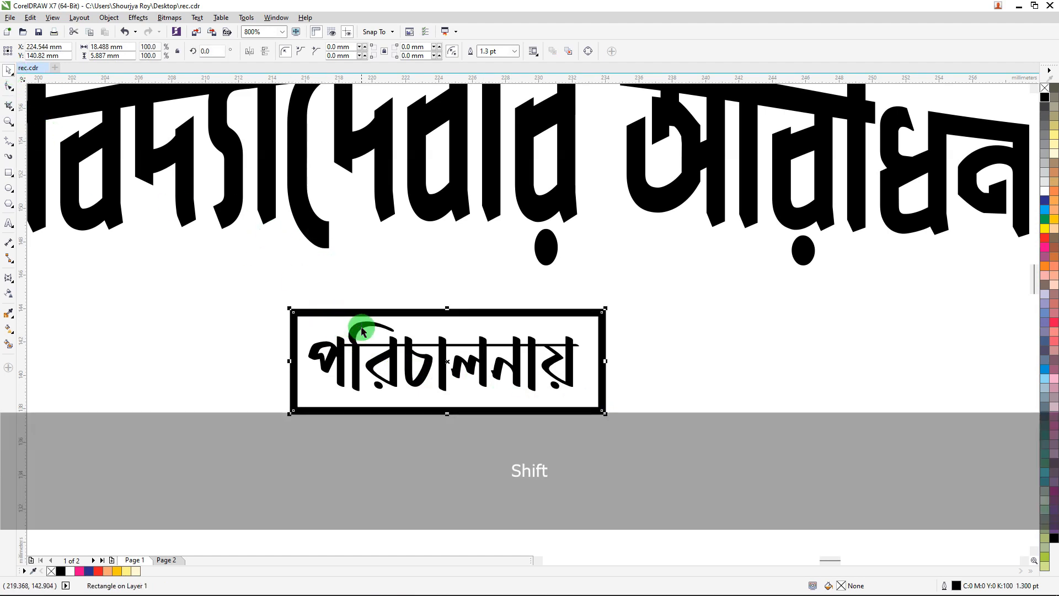
Align the পরিচালনায় text and its rectangle on their centers.
scroll(354, 319, "down", 1)
left_click_drag(850, 289, 295, 386)
key("c")
key("e")
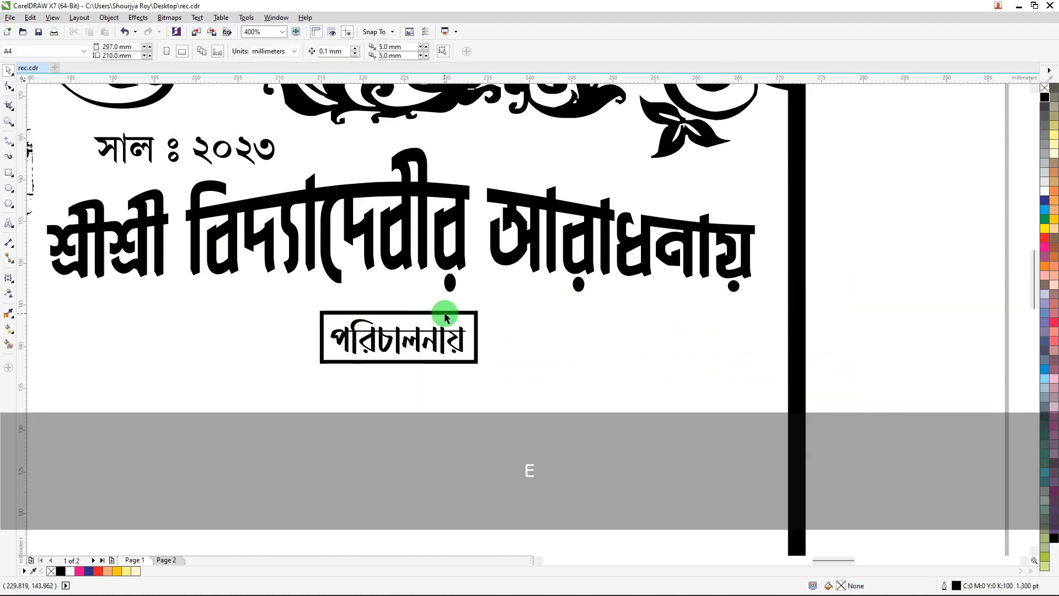
Create a thin vertical bar copy of the rectangle just right of the label box and nudge it right.
left_click(444, 312)
left_click_drag(318, 337, 488, 350)
key("Right")
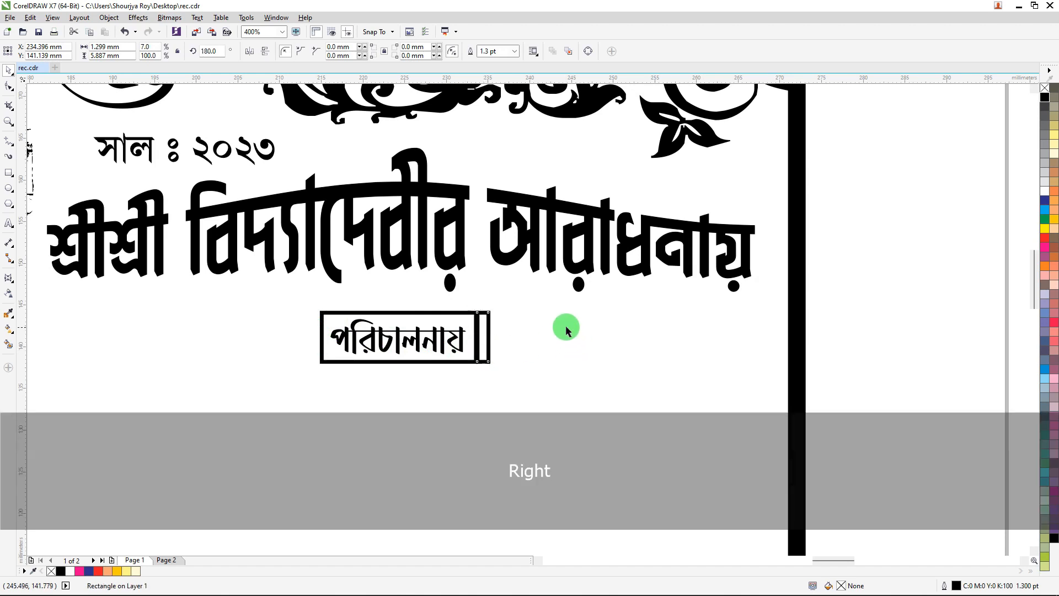
key("Right")
scroll(491, 322, "up", 1)
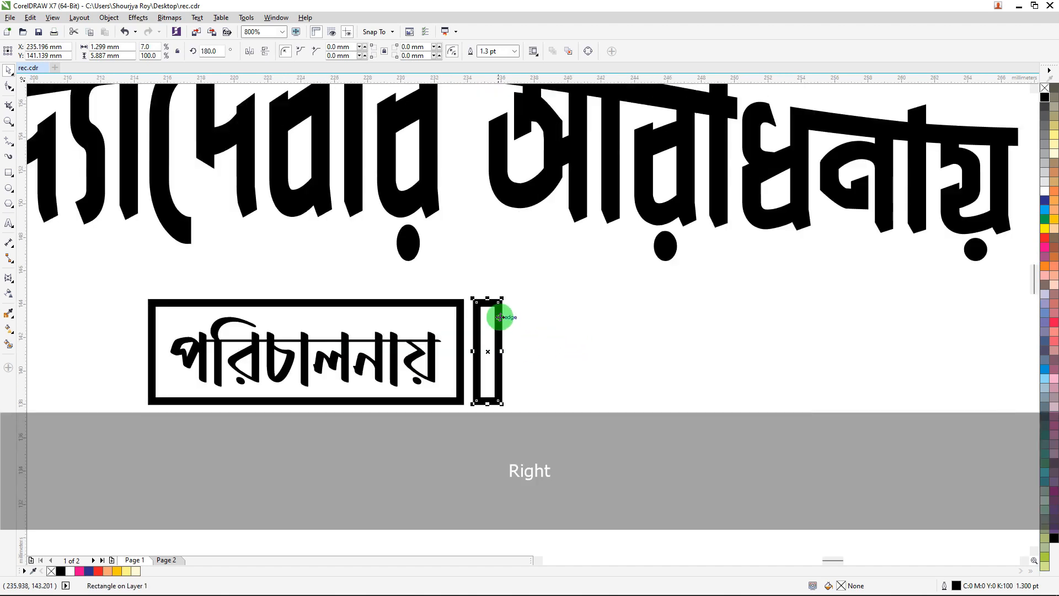
Duplicate the bar to its right, align the two bars and group them.
left_click_drag(498, 317, 538, 316)
right_click(539, 316)
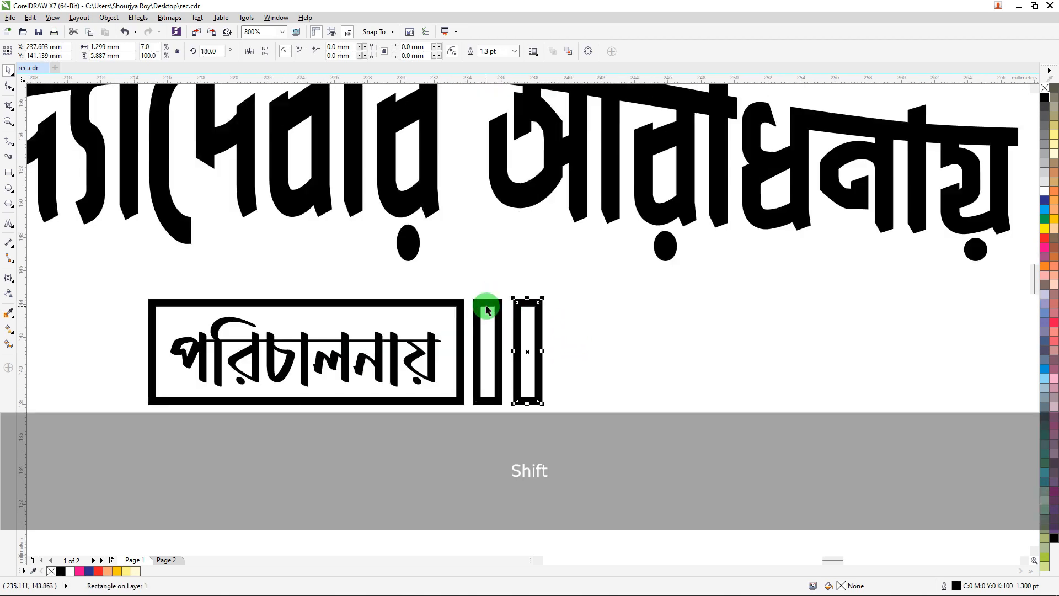
left_click(489, 310, "shift")
key("e")
scroll(510, 324, "down", 1)
key("ctrl+g")
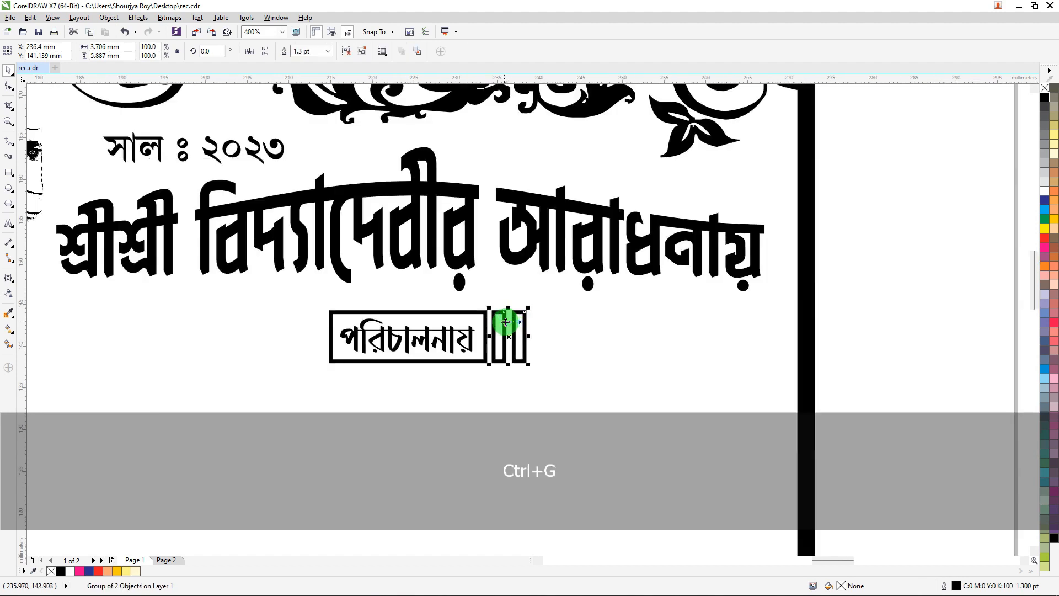
Copy the bar pair to the left of the label box and align it with the label.
left_click_drag(502, 322, 298, 322)
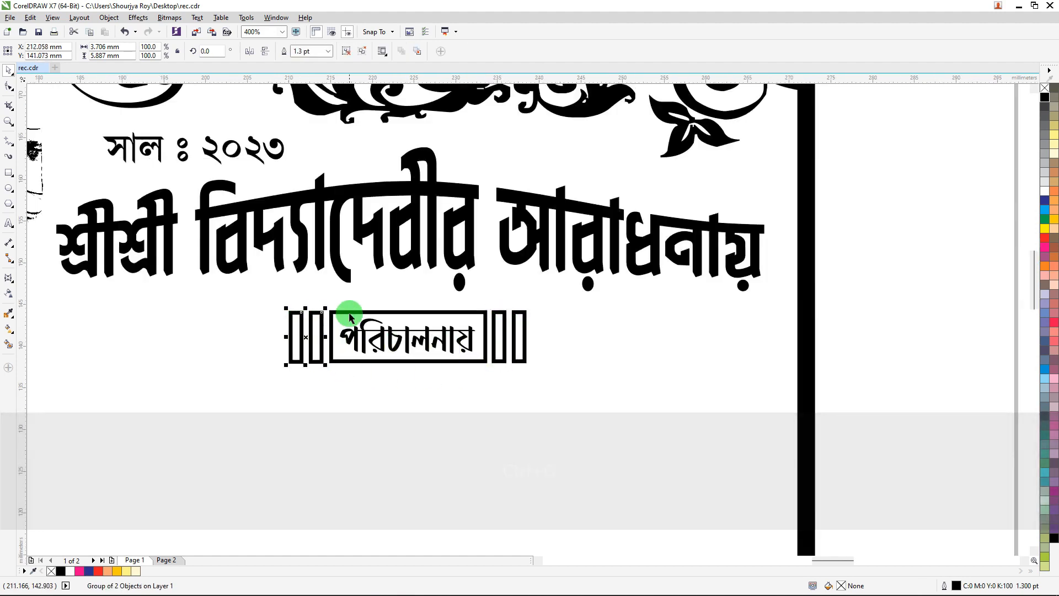
left_click(350, 312, "shift")
key("e")
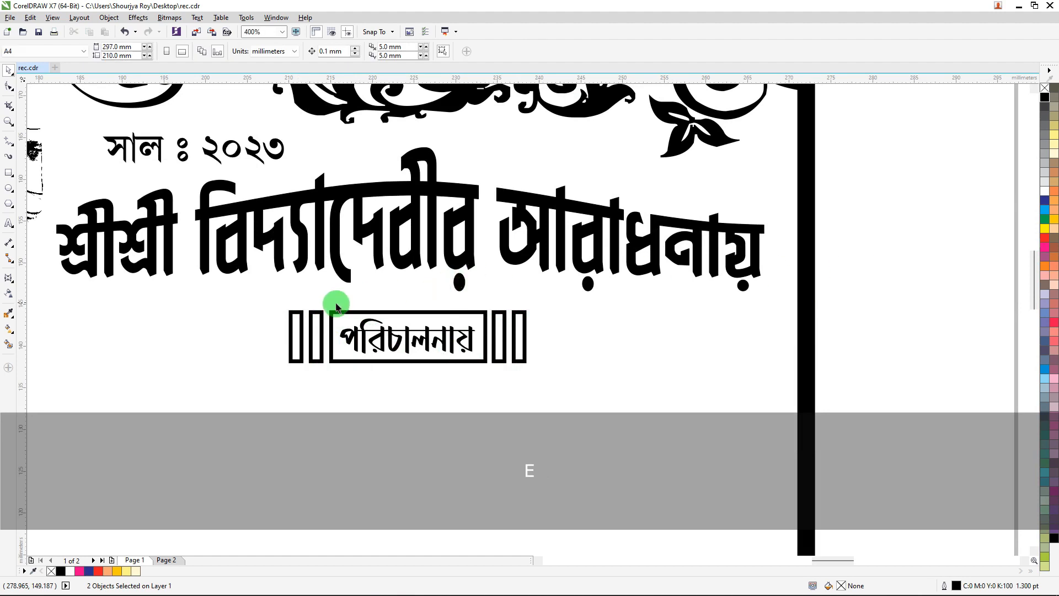
Nudge the left bar pair and fill both bar pairs black.
left_click(317, 310)
key("Left")
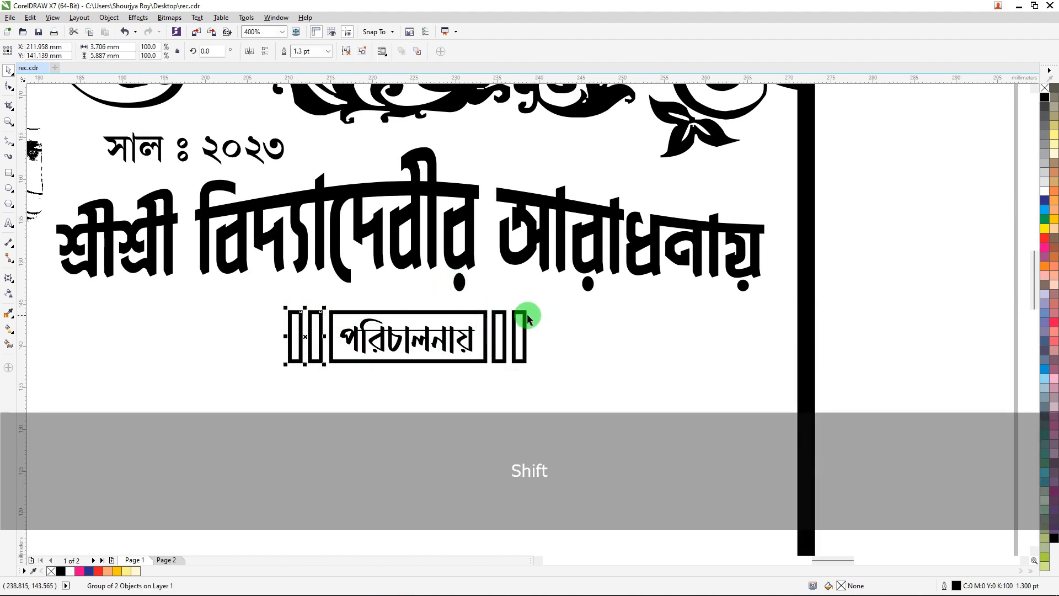
left_click(528, 319, "shift")
left_click(1047, 101)
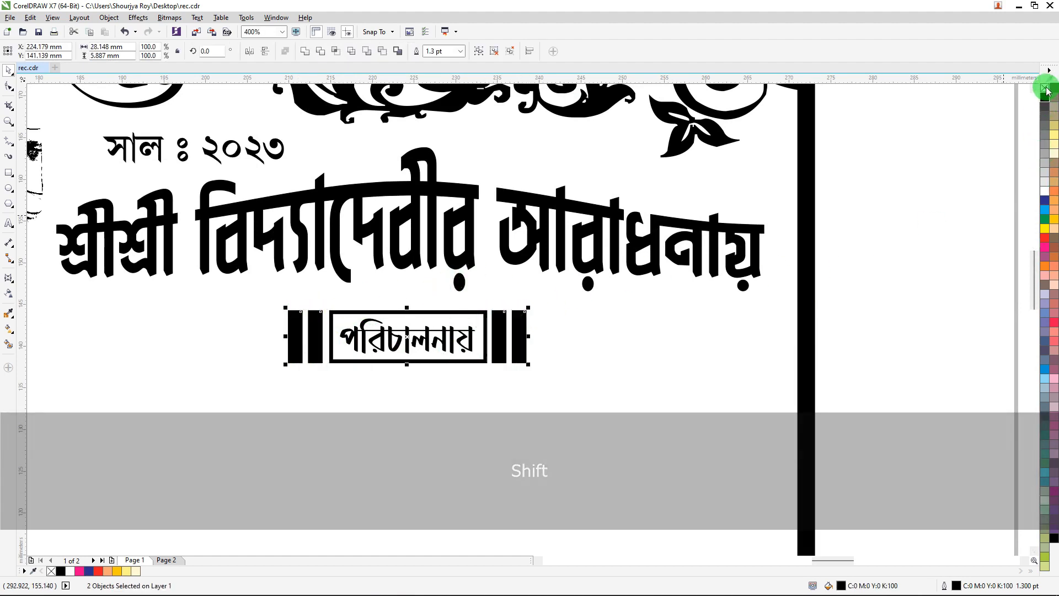
Make the পরিচালনায় text white.
left_click(901, 177)
left_click(390, 339, "ctrl")
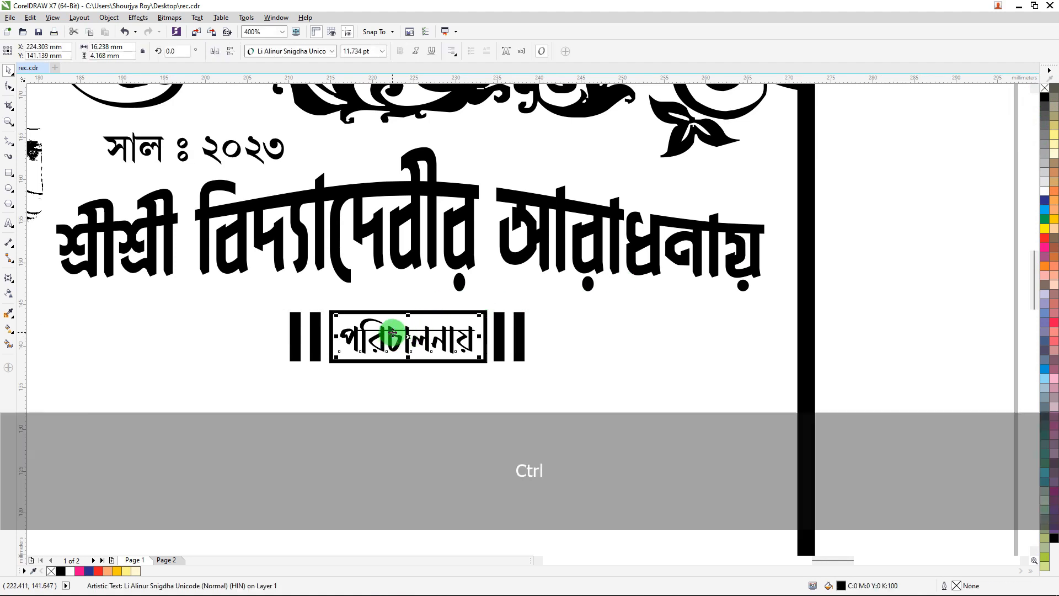
left_click(1046, 192)
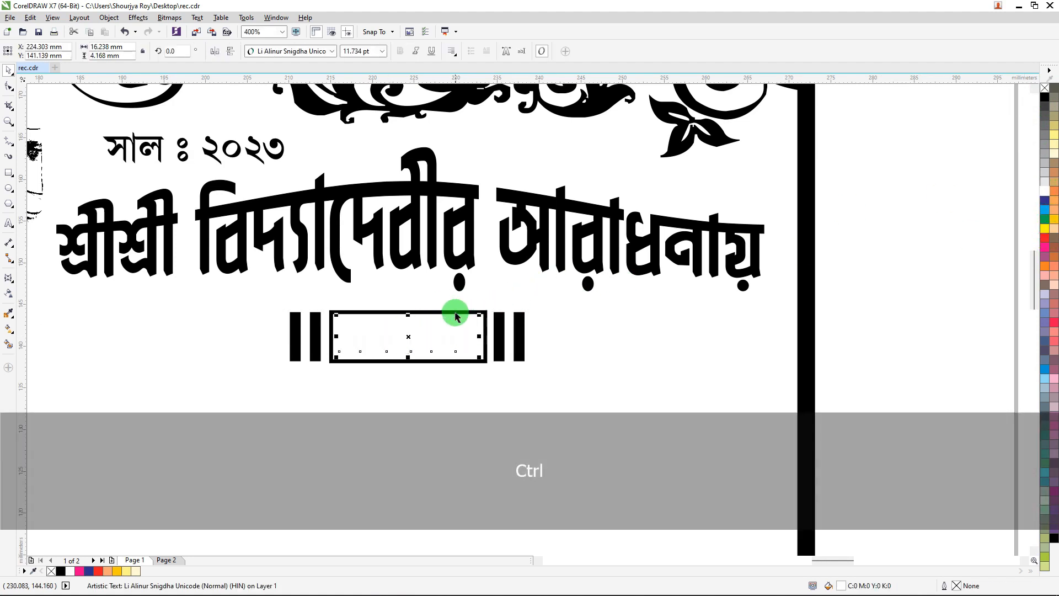
Fill the label rectangle black, remove its outline and send it behind the text.
left_click(455, 316, "ctrl")
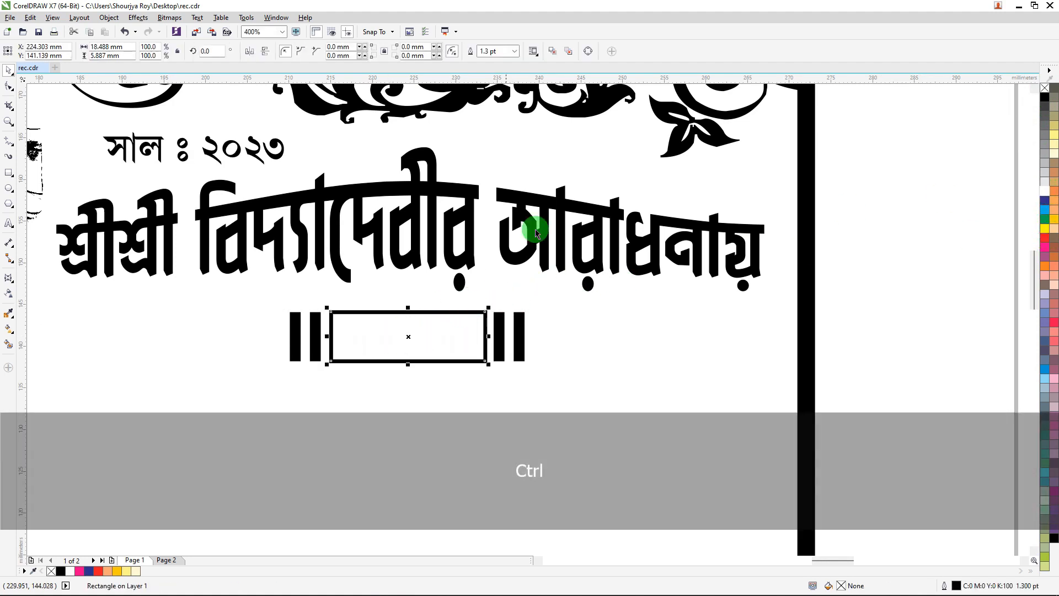
left_click(1046, 98)
right_click(1045, 90)
key("ctrl+End")
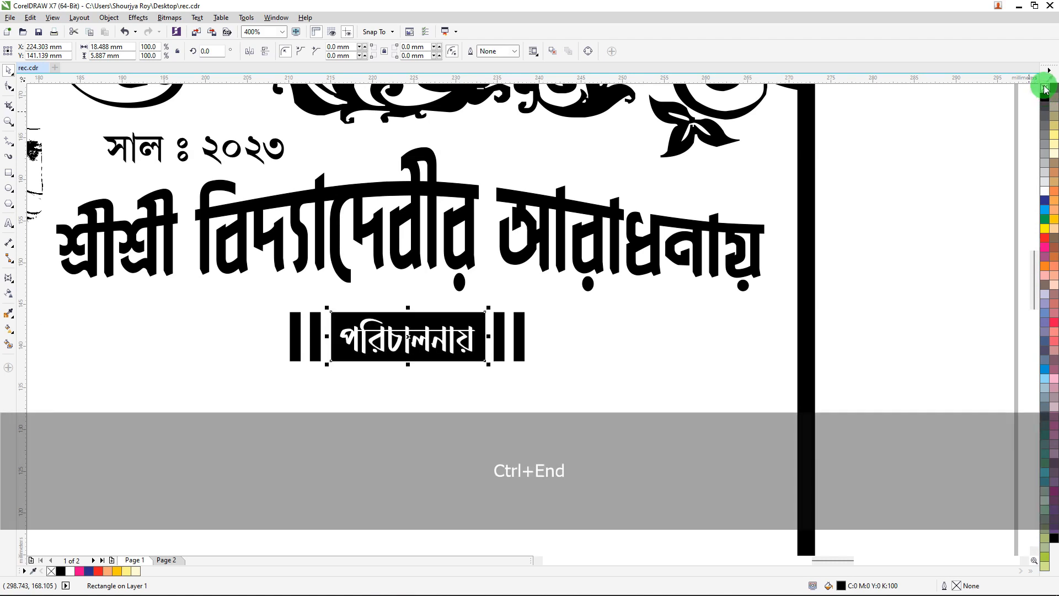
Group the label box with its bars and center the group under the title.
scroll(560, 221, "down", 2)
left_click_drag(752, 279, 461, 341)
key("ctrl+g")
left_click(639, 271, "shift")
key("c")
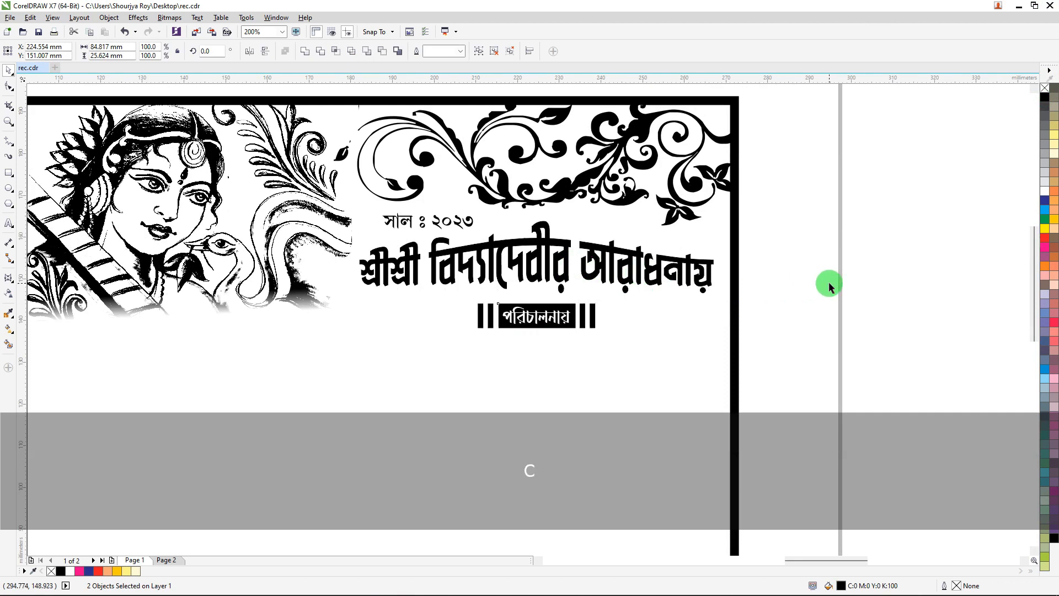
Nudge the label group three steps up toward the title.
left_click_drag(838, 280, 410, 350)
key("Up")
key("Up")
key("Up")
key("Up")
key("Up")
key("Up")
key("Up")
key("Up")
key("Up")
key("Up")
key("Up")
key("Up")
key("Up")
key("Up")
key("Up")
key("Up")
key("Up")
key("Up")
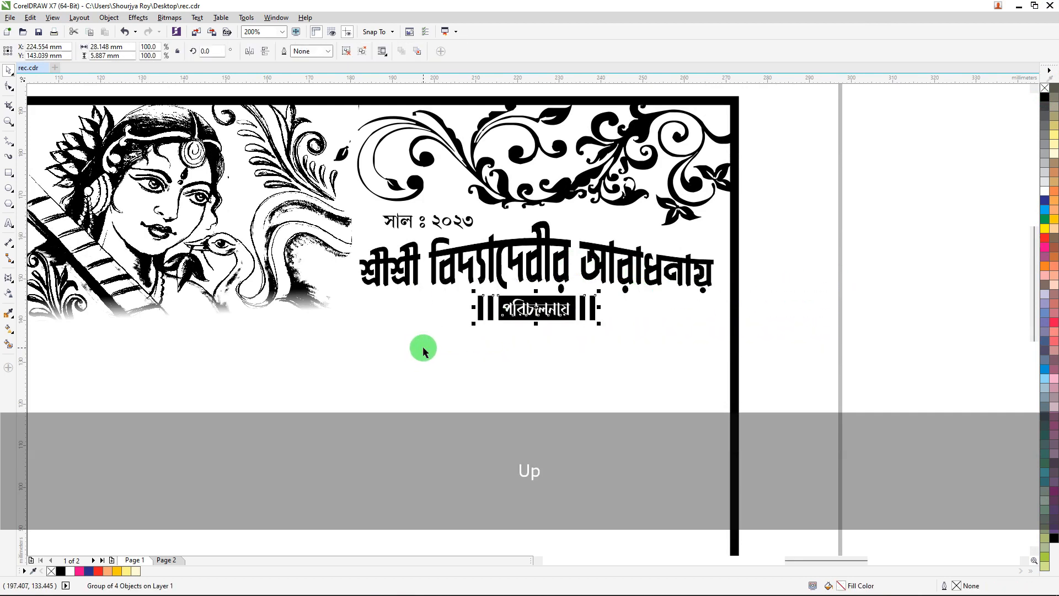
scroll(449, 284, "down", 3)
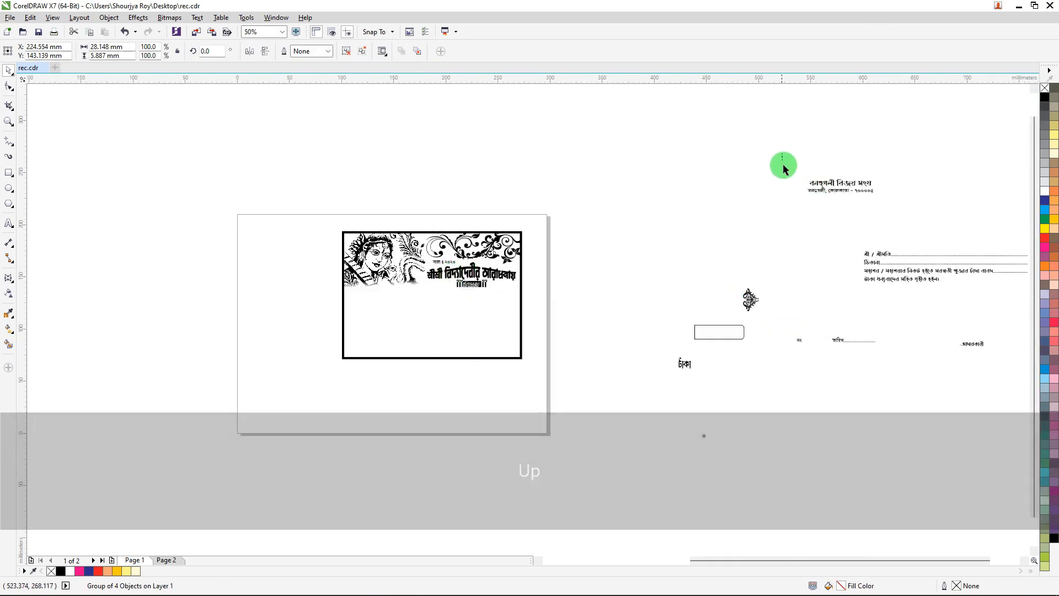
Move the club name and address text from the pasteboard onto the bill under the পরিচালনায় label and center it horizontally.
left_click_drag(782, 166, 899, 219)
left_click_drag(842, 184, 475, 296)
scroll(471, 303, "up", 3)
left_click(529, 280, "shift")
key("c")
left_click(711, 254)
scroll(710, 253, "down", 3)
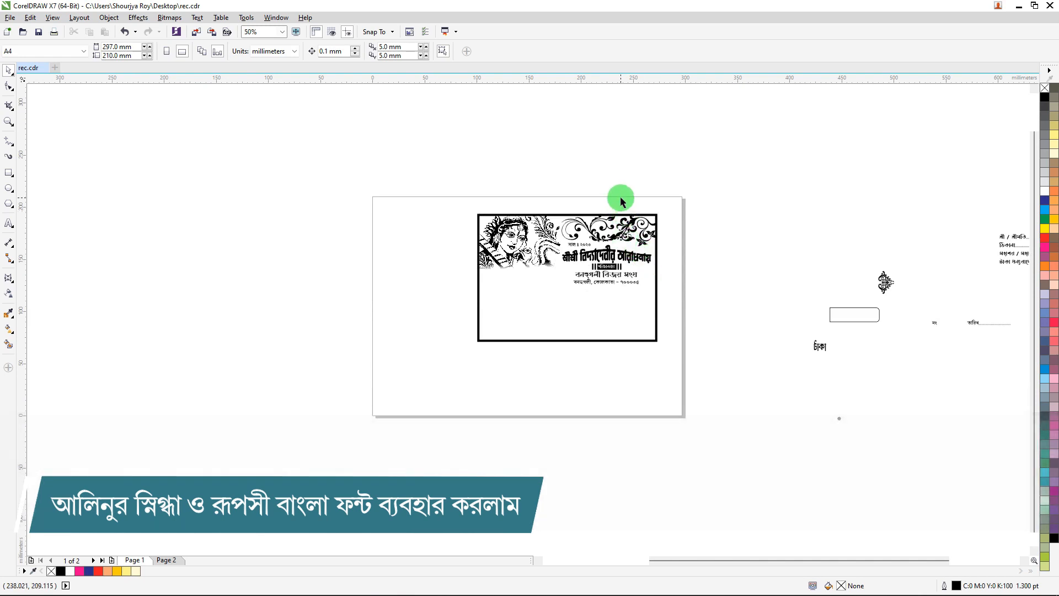
Nudge the সাল ২০২৩ year text up one step above the title.
scroll(622, 251, "up", 2)
scroll(622, 251, "up", 2)
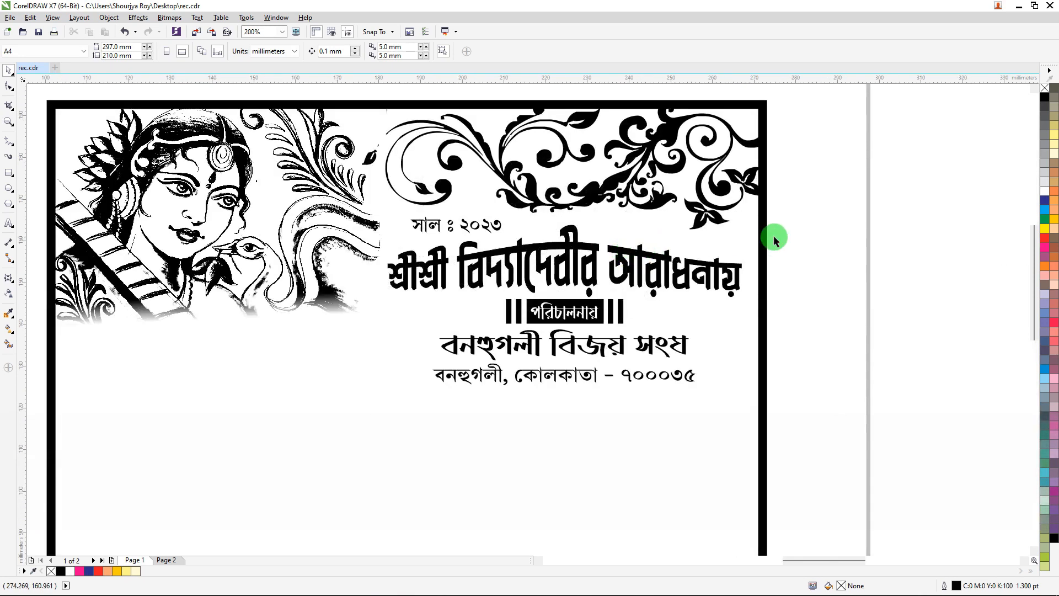
left_click_drag(497, 329, 361, 414)
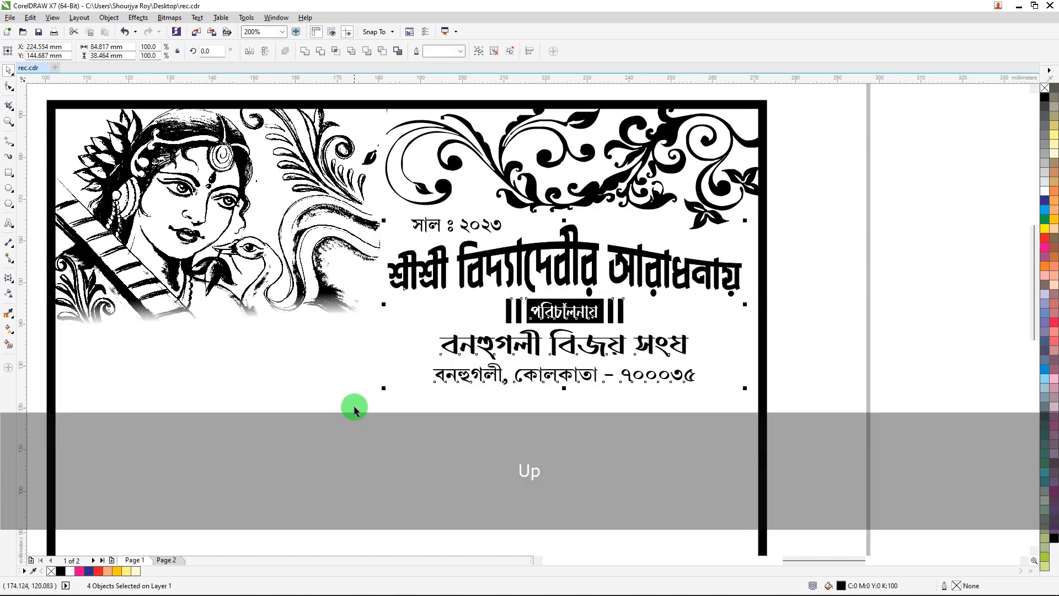
double_click(478, 226)
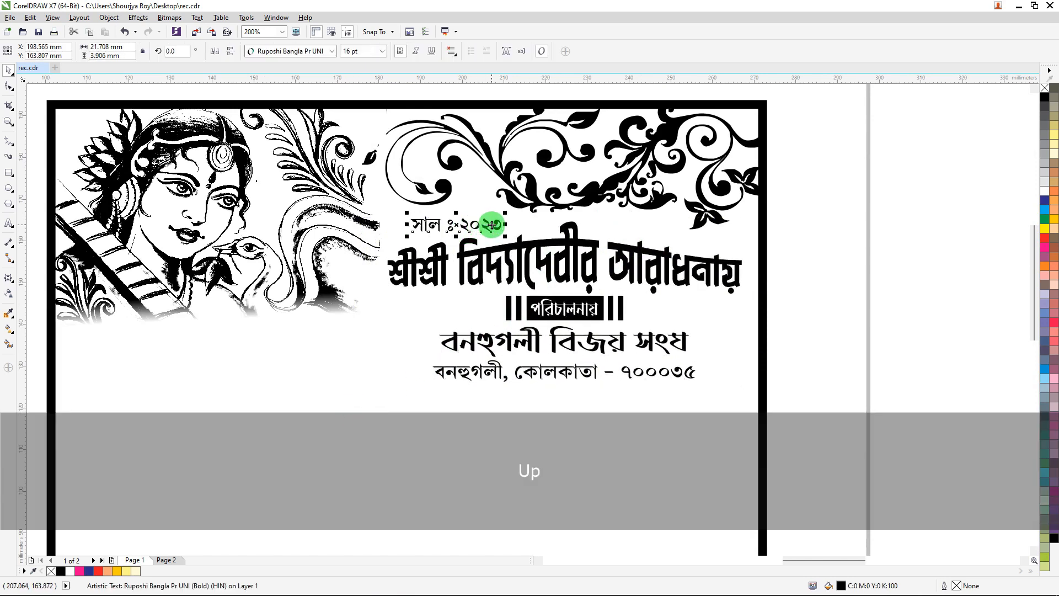
key("Up")
left_click(860, 224)
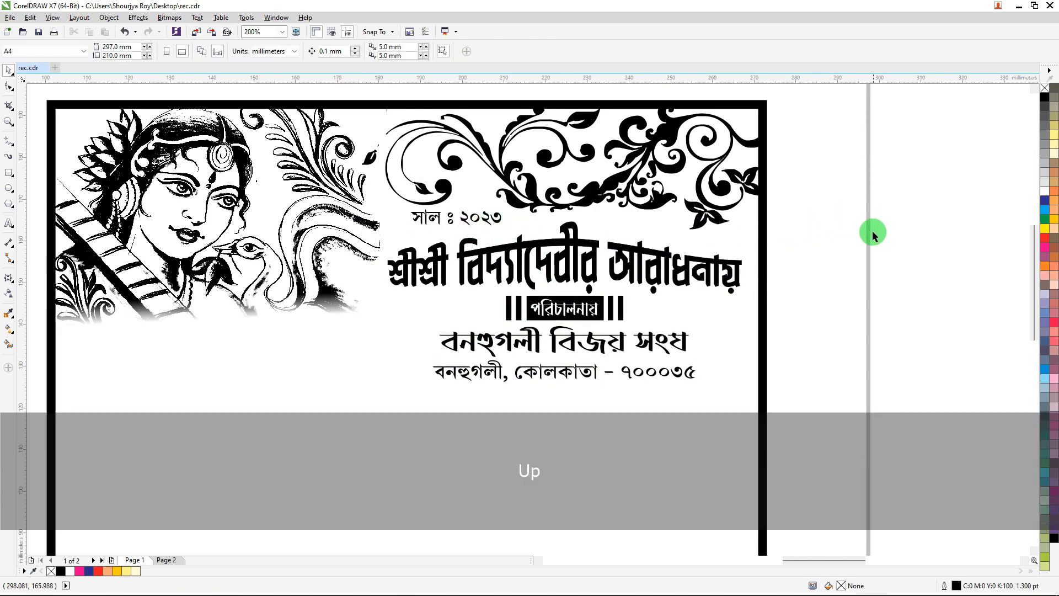
Nudge the title, label, club name and address texts up slightly together.
left_click_drag(839, 446, 353, 222)
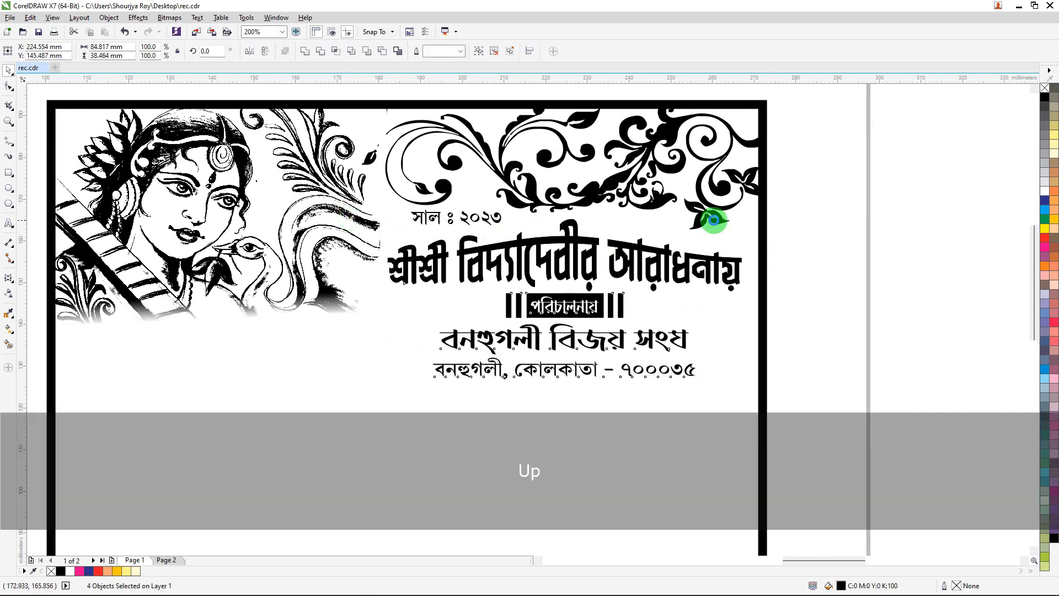
left_click(830, 197)
scroll(421, 189, "down", 3)
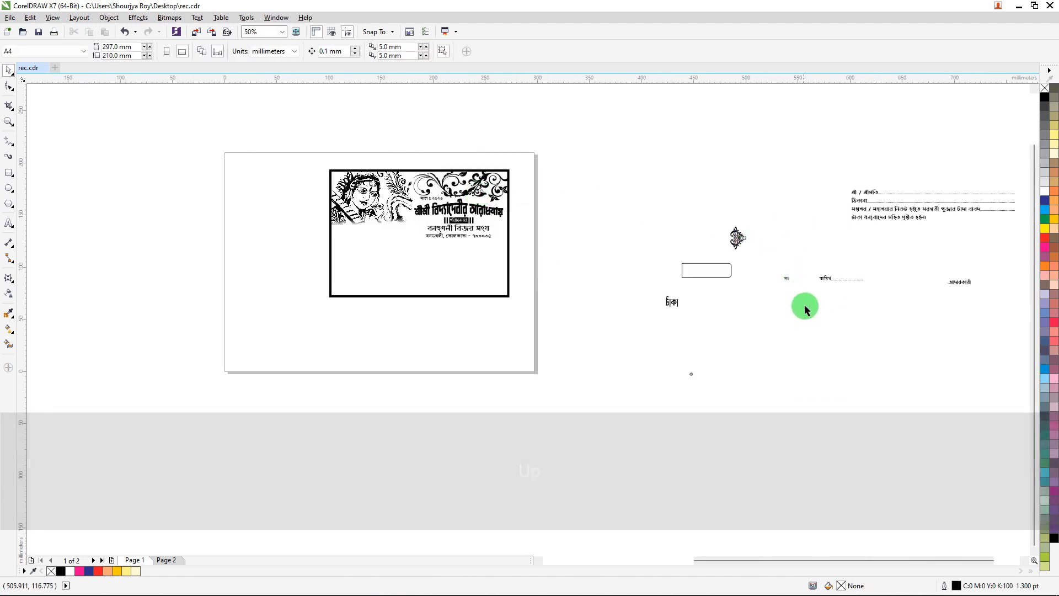
Move the নং and তারিখ texts onto the bill beneath the Saraswati drawing and nudge them down four steps.
left_click_drag(761, 244, 883, 315)
left_click_drag(833, 281, 359, 227)
scroll(420, 242, "up", 3)
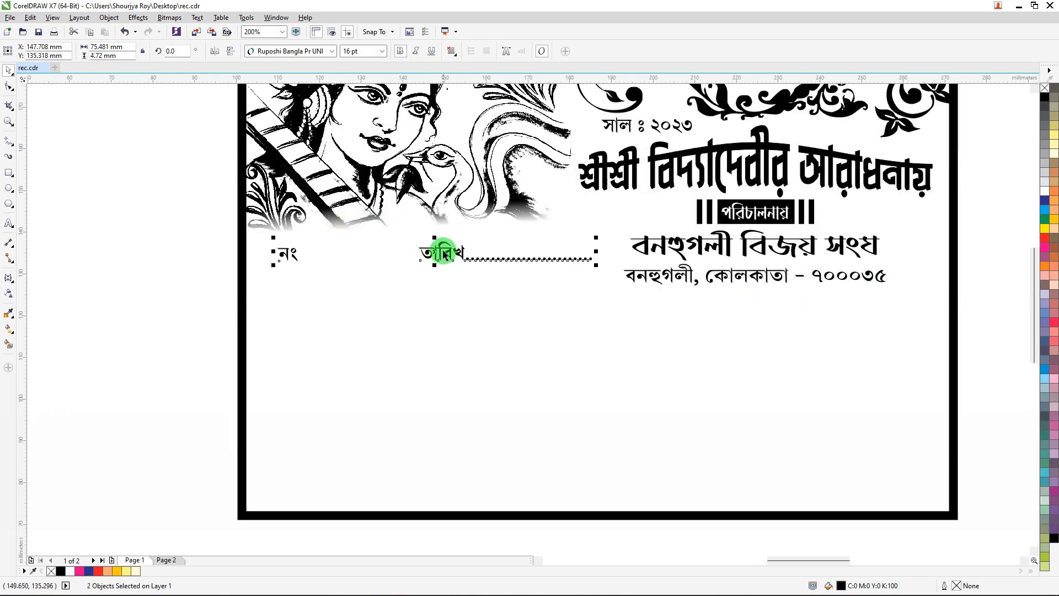
left_click_drag(442, 250, 422, 250)
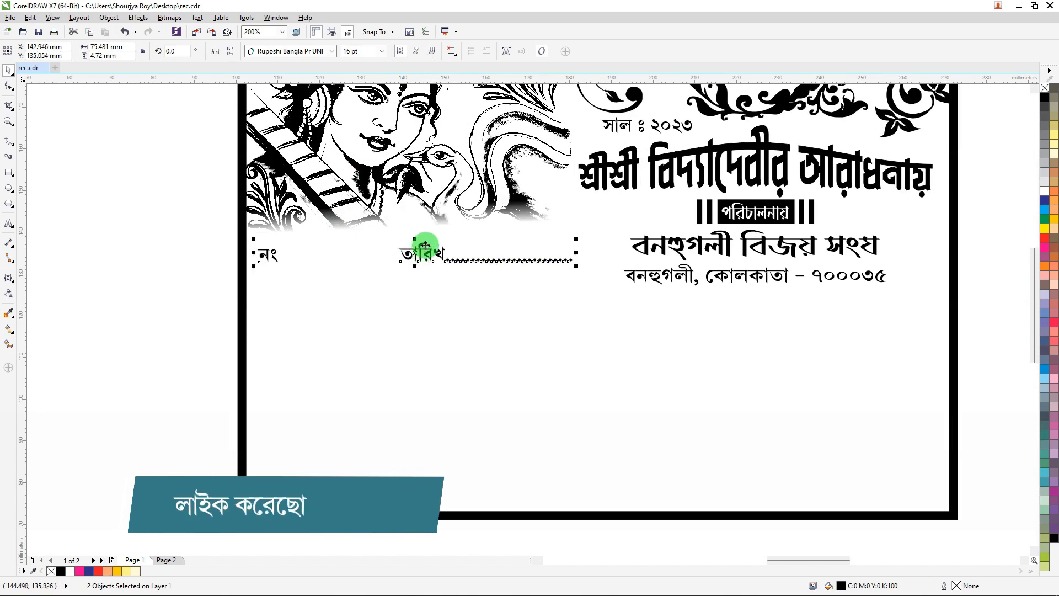
key("Down")
key("Down")
key("Down")
key("Down")
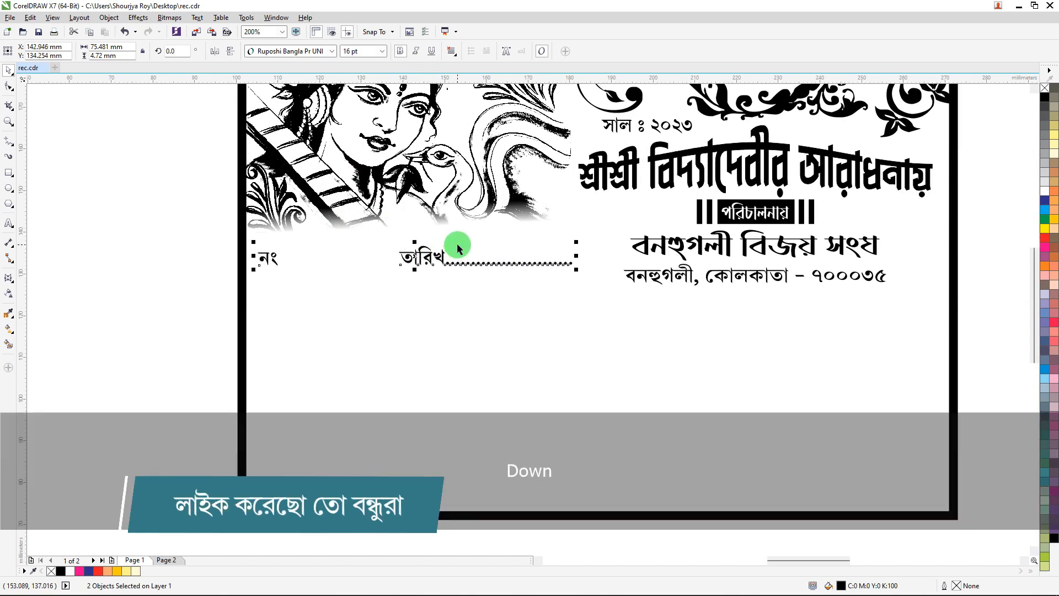
Nudge the year, title, label and club texts in the header's right half down one step.
scroll(570, 203, "down", 2)
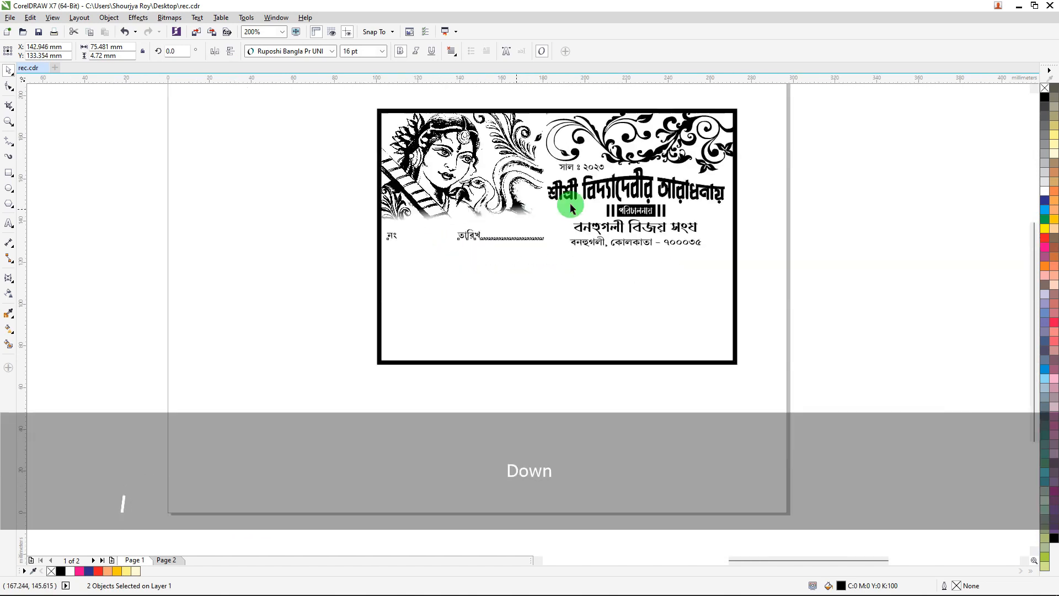
left_click_drag(820, 153, 534, 255)
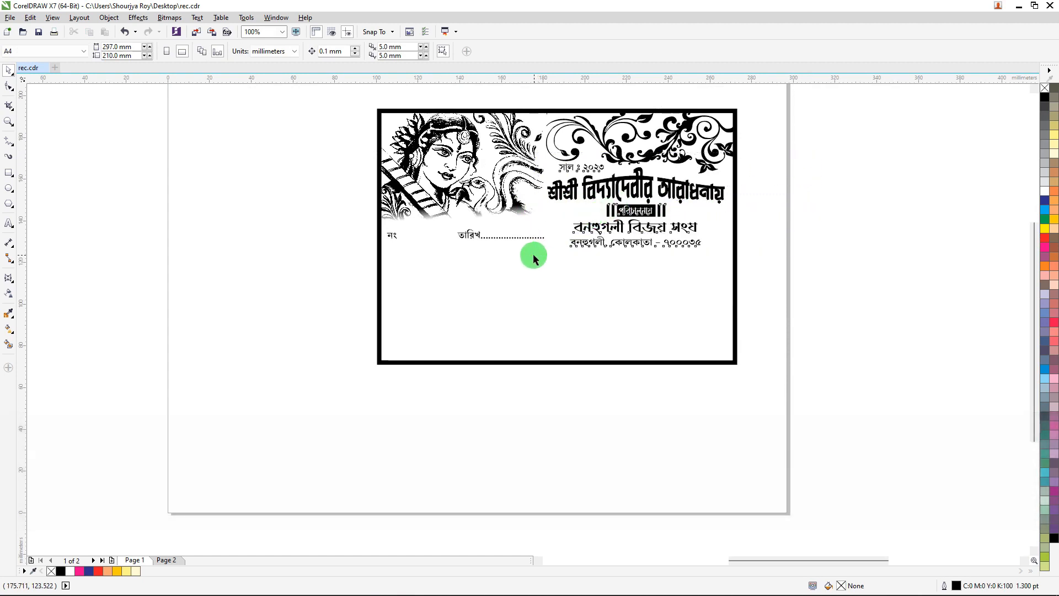
key("Down")
left_click(548, 259)
Move the শ্রী / শ্রীমতি receipt text block onto the bill below the নং line and nudge it down ten steps.
scroll(548, 259, "down", 1)
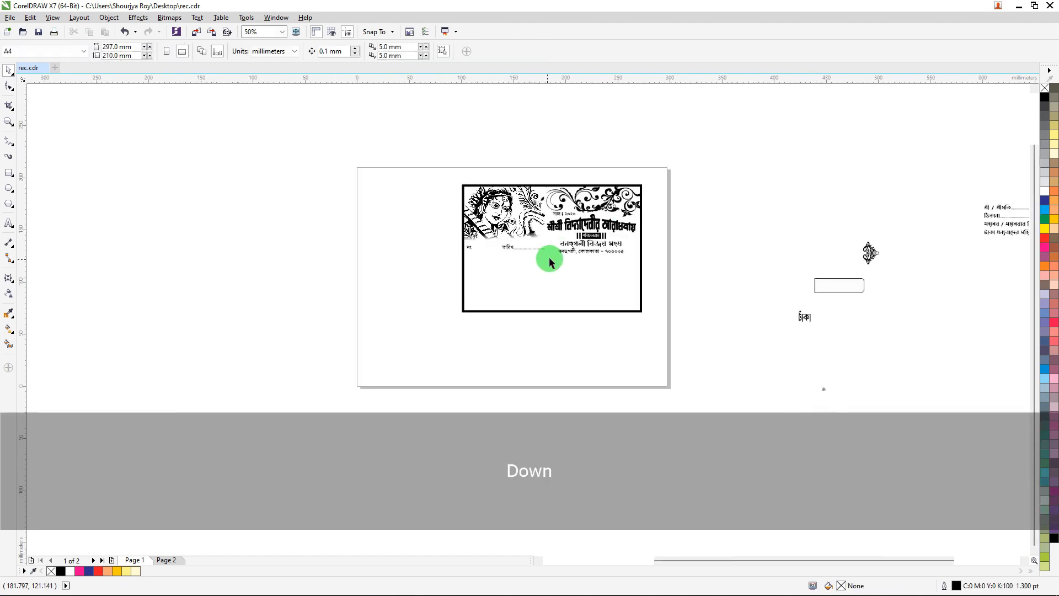
left_click_drag(989, 208, 521, 257)
scroll(524, 260, "up", 2)
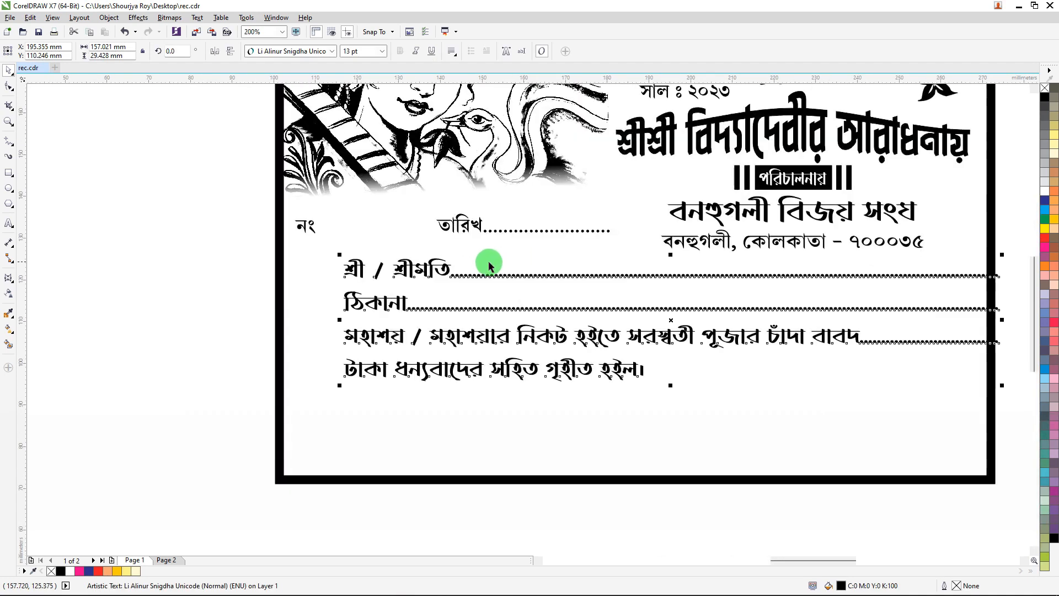
left_click(427, 262)
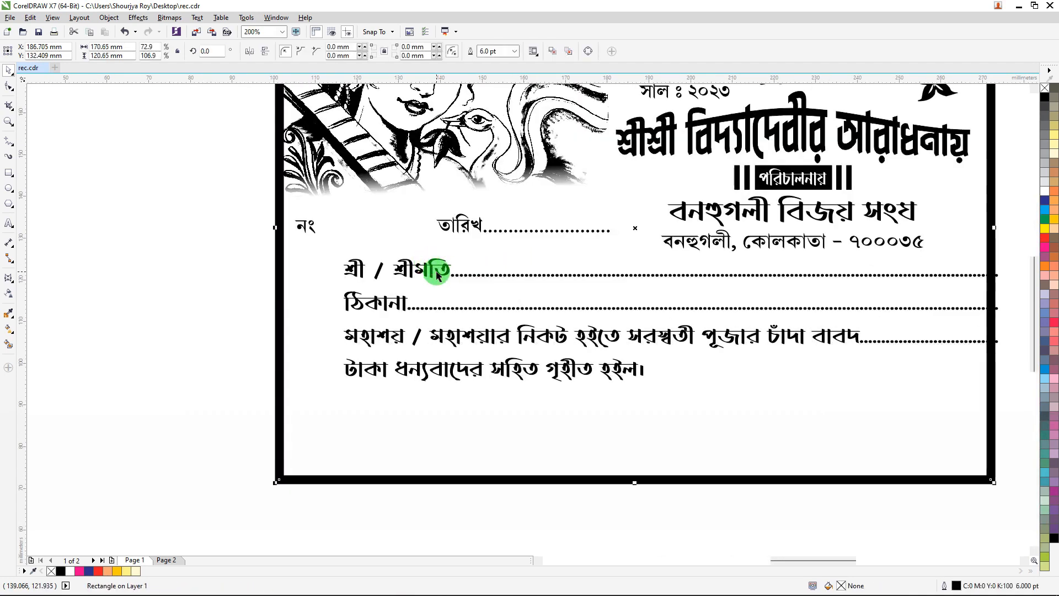
left_click(241, 275)
left_click_drag(388, 302, 341, 305)
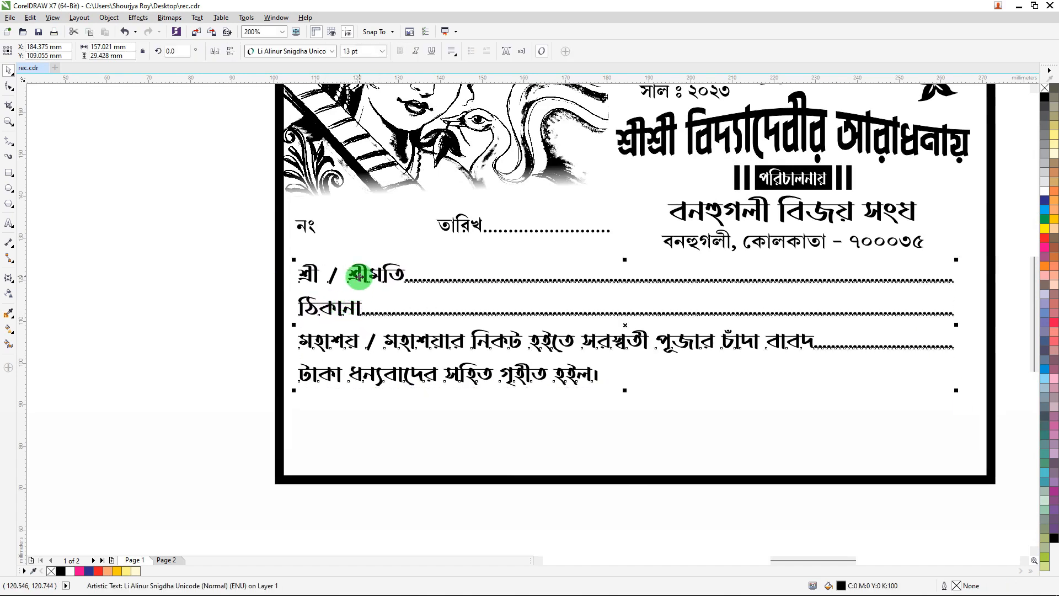
key("Down")
key("Down")
key("Down")
key("Down")
key("Down")
key("Down")
key("Down")
key("Down")
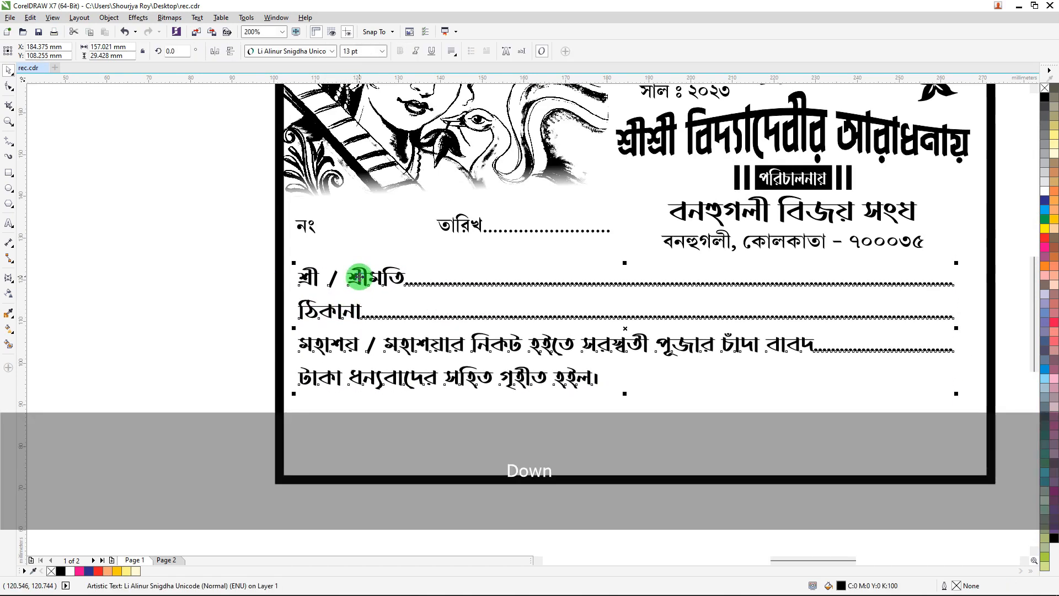
key("Down")
key("Down")
key("Down")
key("Down")
key("Down")
key("Down")
key("Down")
key("Down")
key("Down")
key("Down")
key("Down")
key("Down")
key("Down")
key("Down")
key("Down")
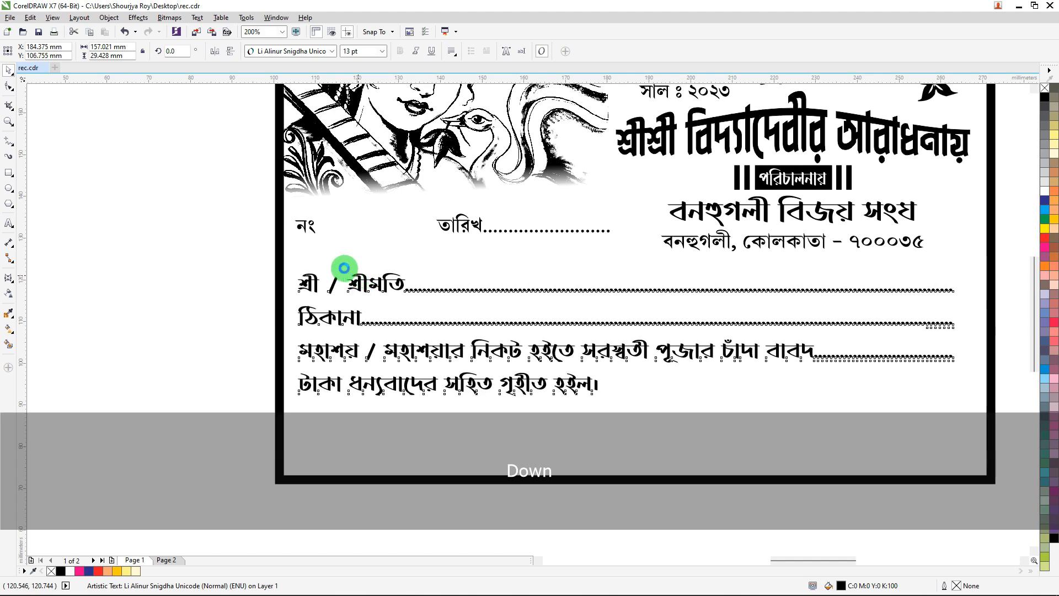
key("Down")
key("Down")
key("Down")
key("Down")
key("Down")
key("Down")
key("Down")
scroll(344, 268, "down", 2)
Center the receipt text block horizontally within the bill border and nudge it down four steps.
left_click(662, 226, "shift")
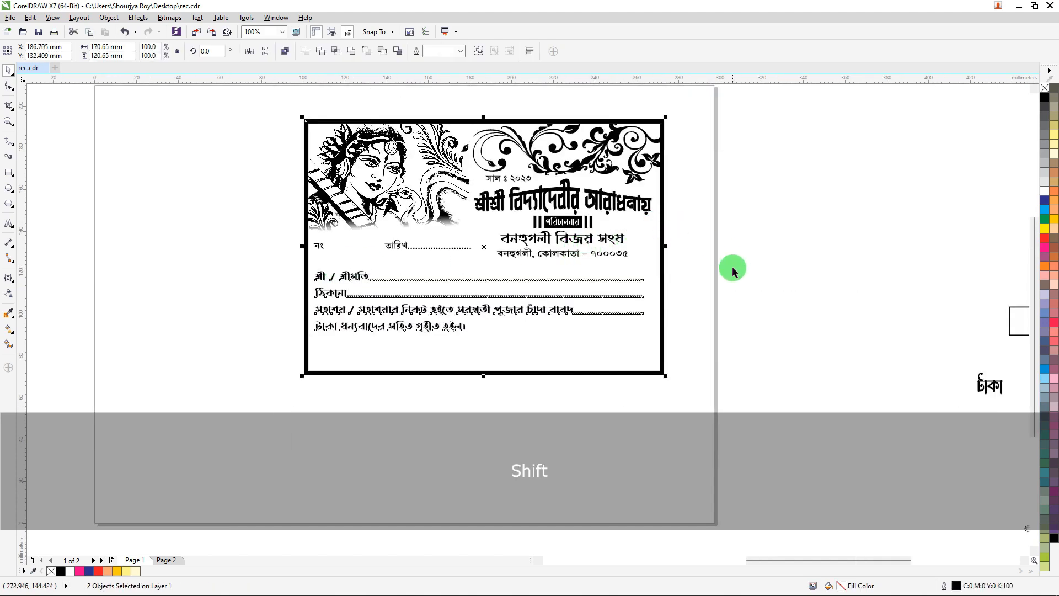
key("c")
left_click_drag(733, 362, 283, 262)
key("Down")
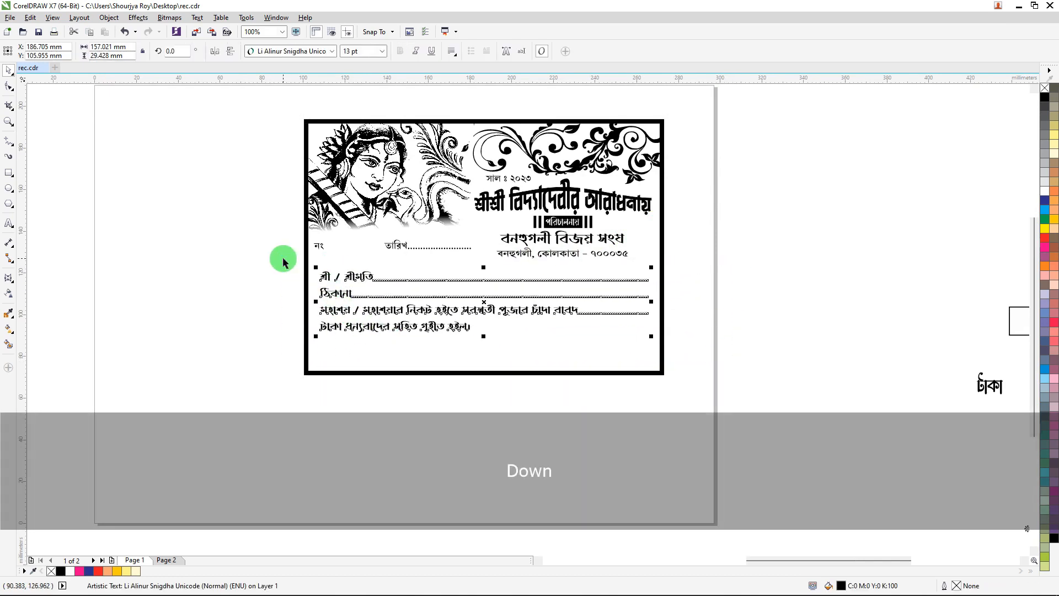
key("Down")
key("Down")
key("Down")
scroll(463, 257, "down", 1)
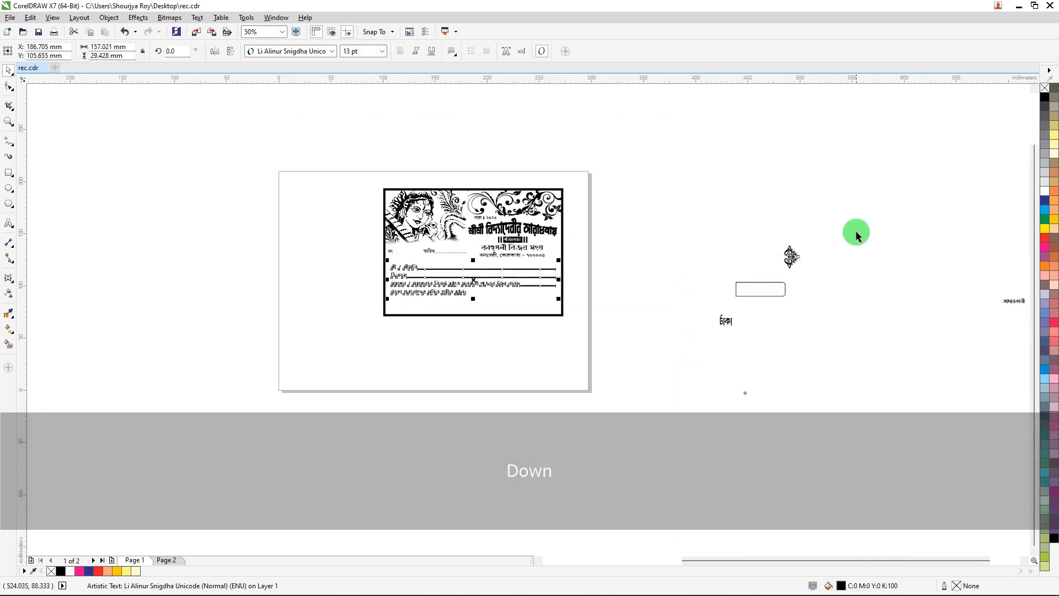
Move the ornament and the rounded rectangle from the pasteboard onto the bill below the receipt text.
left_click_drag(860, 225, 716, 329)
left_click_drag(792, 255, 448, 315)
scroll(448, 316, "up", 2)
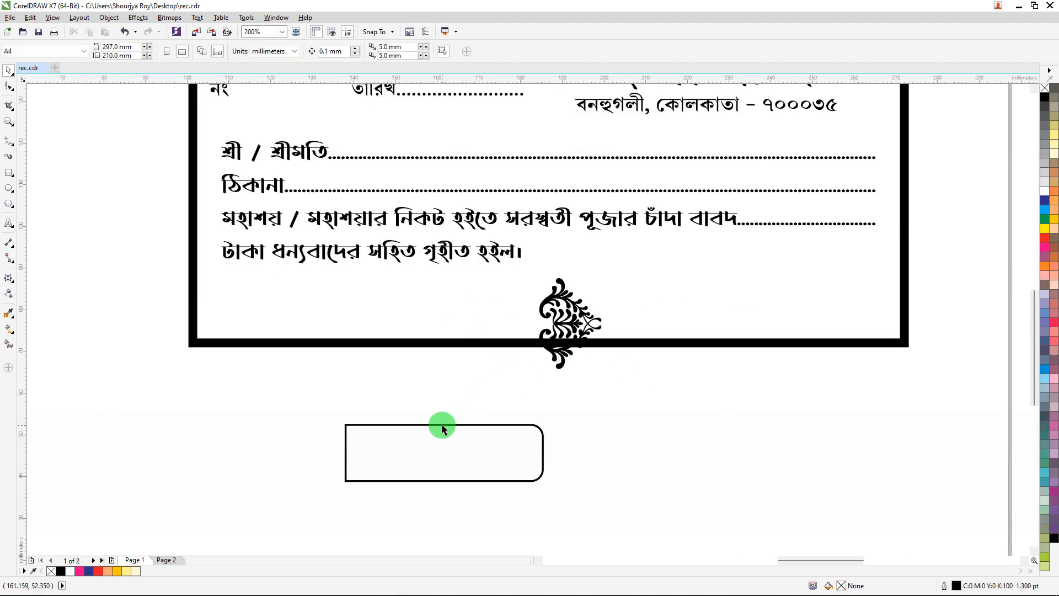
left_click(441, 426)
left_click_drag(442, 426, 333, 270)
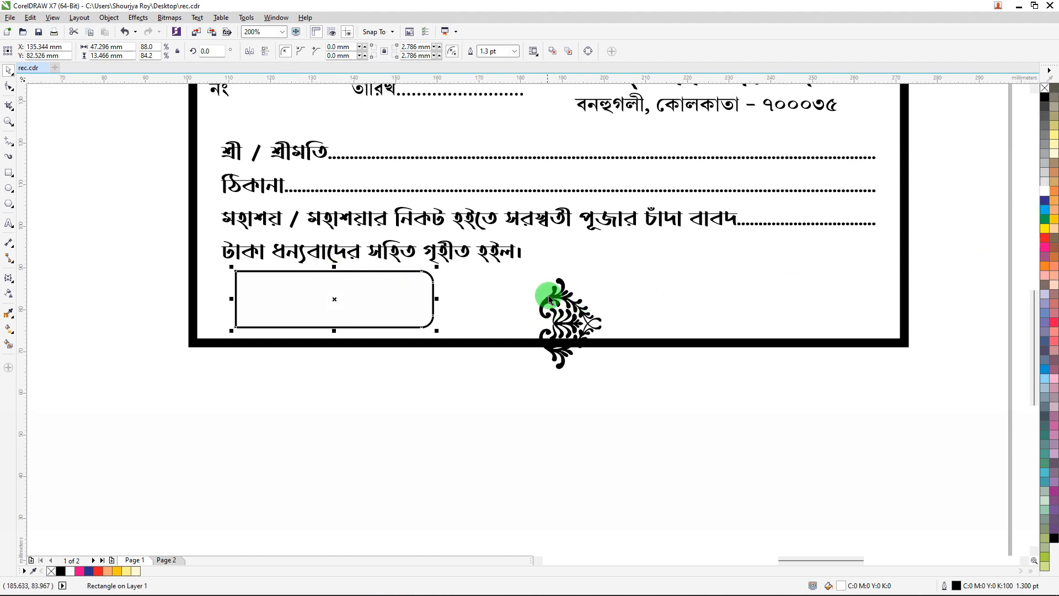
Position the ornament against the rounded rectangle's right end, nudging it four steps left.
left_click_drag(550, 295, 436, 272)
scroll(430, 280, "up", 1)
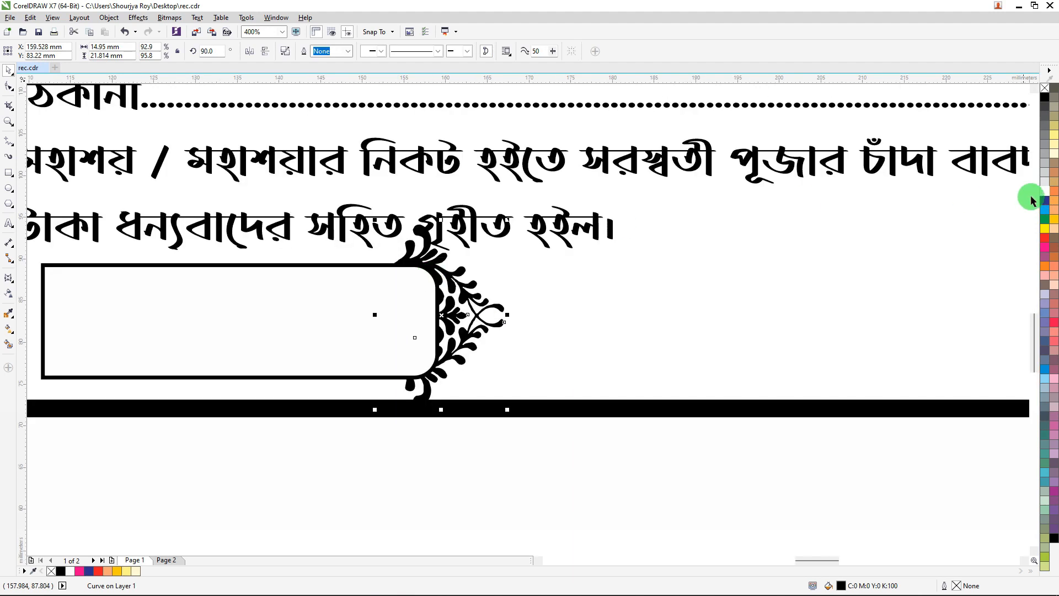
left_click(1048, 241)
key("Left")
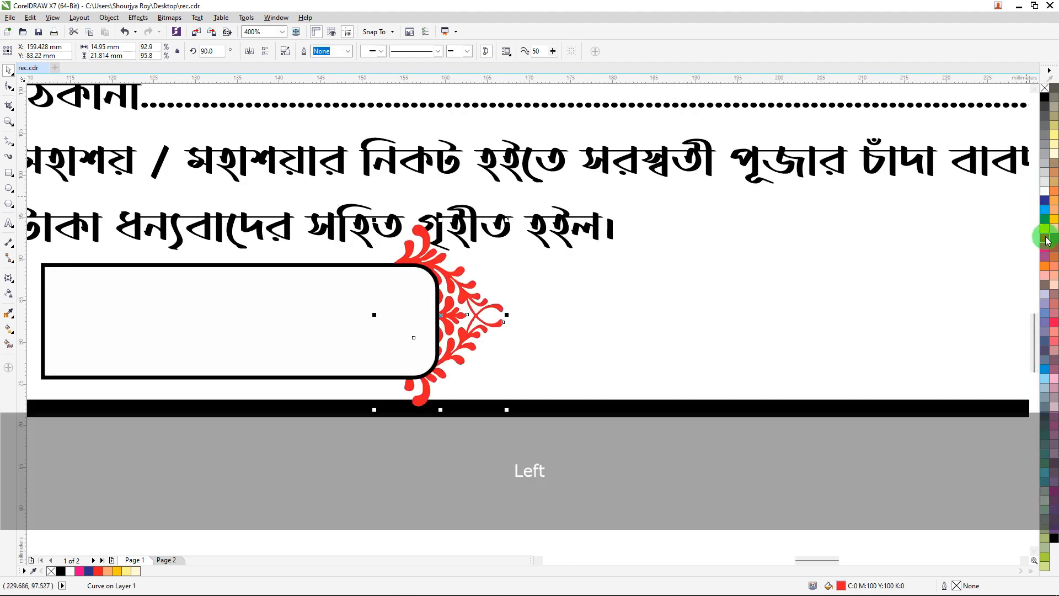
key("Left")
key("Left")
key("Left")
key("Left")
key("Left")
key("Left")
key("Left")
key("Left")
key("Left")
key("Left")
key("Left")
key("Left")
key("Left")
key("Left")
key("Left")
key("Left")
key("Left")
key("Left")
key("Left")
key("Left")
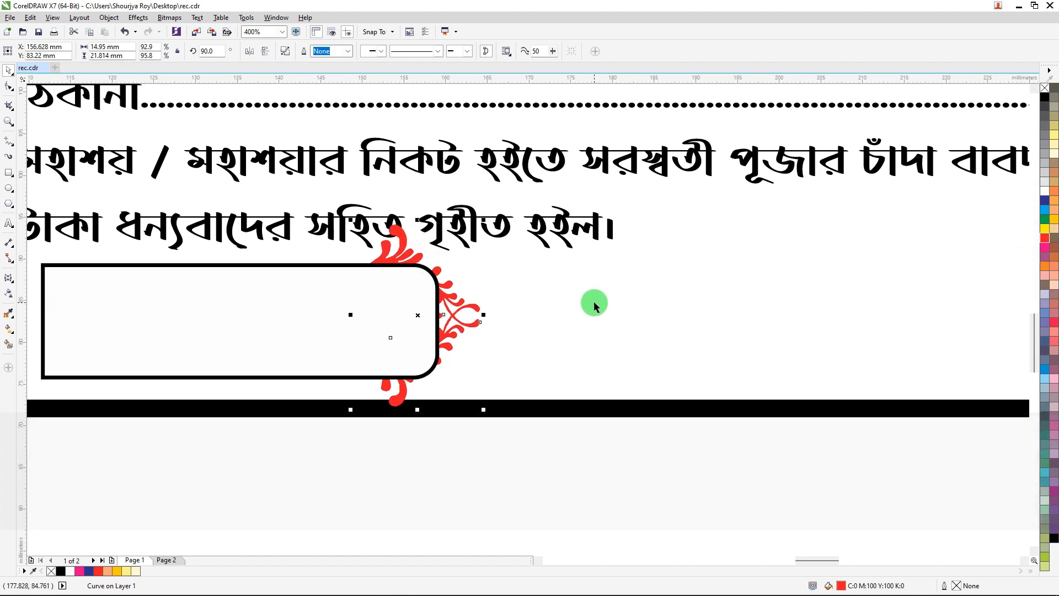
left_click(1047, 102)
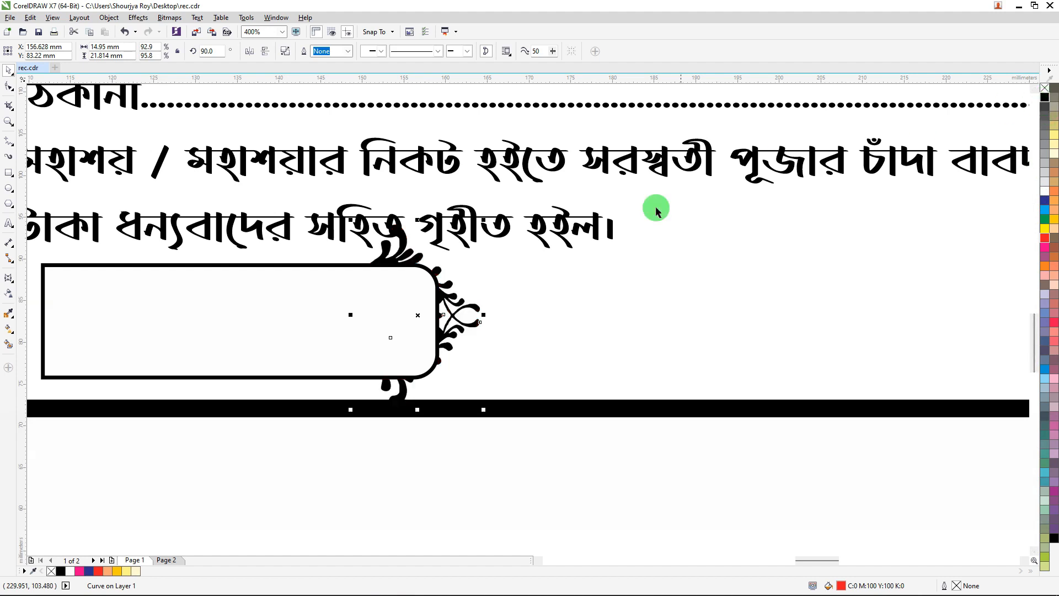
Move the টাকা text inside the rounded rectangle's left end and nudge it three steps left.
scroll(636, 256, "down", 2)
left_click_drag(520, 405, 502, 262)
scroll(504, 264, "up", 2)
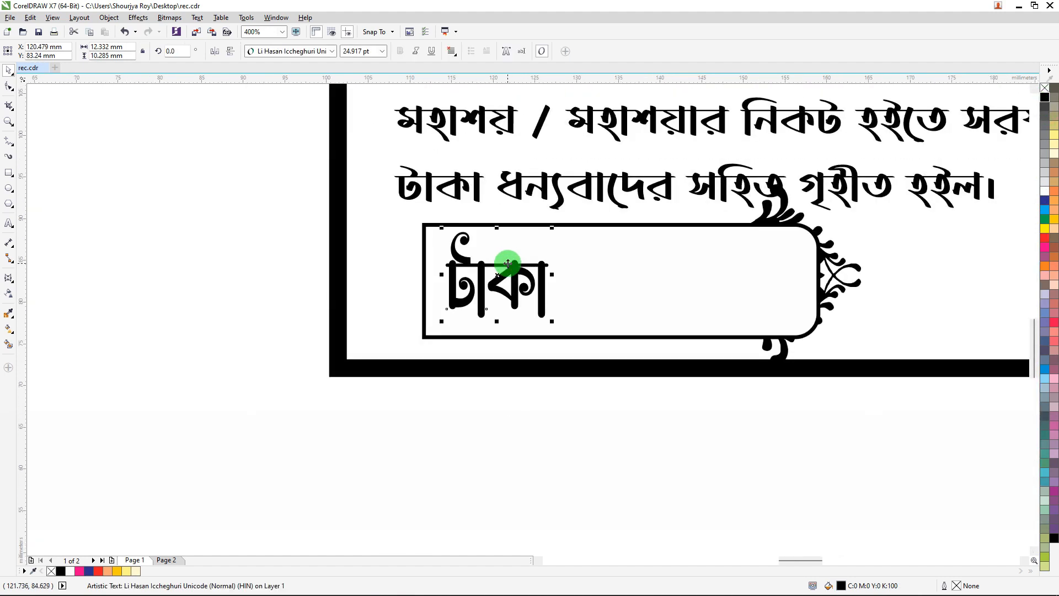
key("Left")
key("Left")
key("Left")
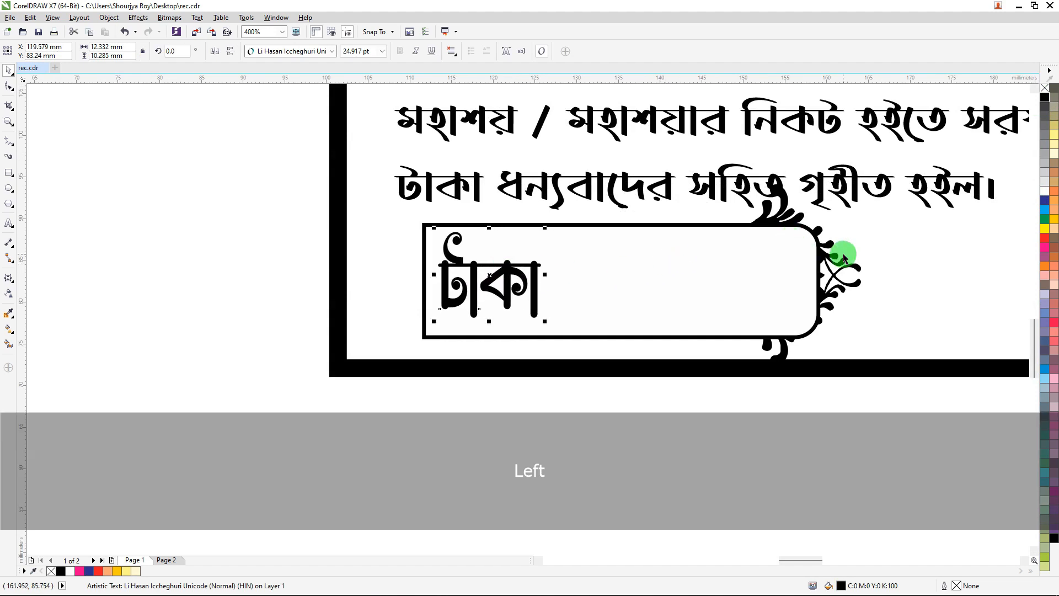
Place a copy of the ornament at the rectangle's left end, send it to the back and nudge it right and down.
mouse_move(844, 276)
left_mouse_down()
mouse_move(851, 265)
mouse_move(773, 290)
mouse_move(509, 272)
left_mouse_up()
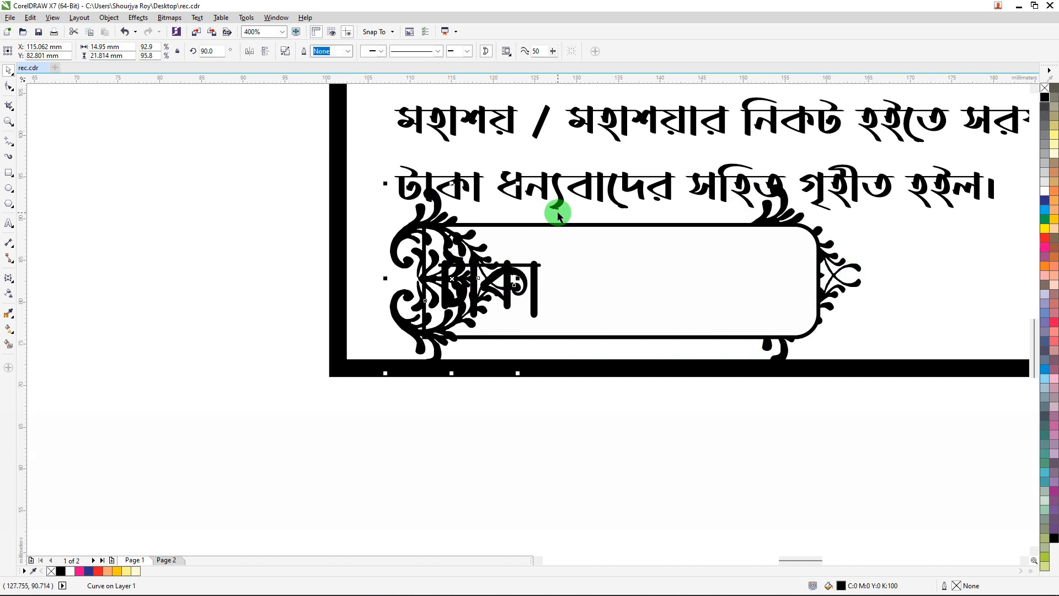
key("ctrl+End")
key("shift")
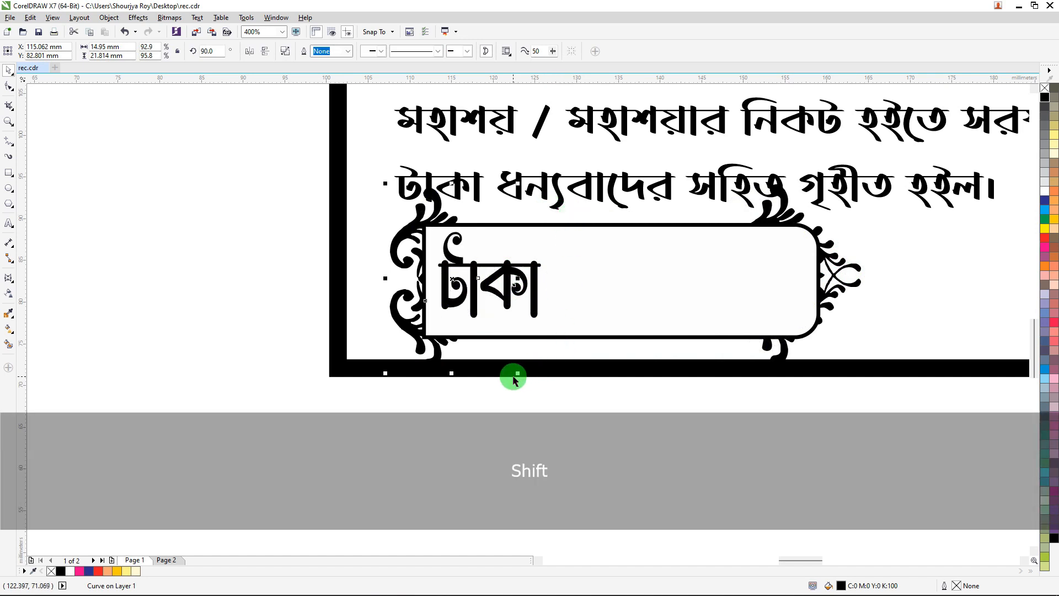
key("Right")
key("Right")
key("Right")
key("Right")
key("Right")
key("Right")
key("Right")
key("Right")
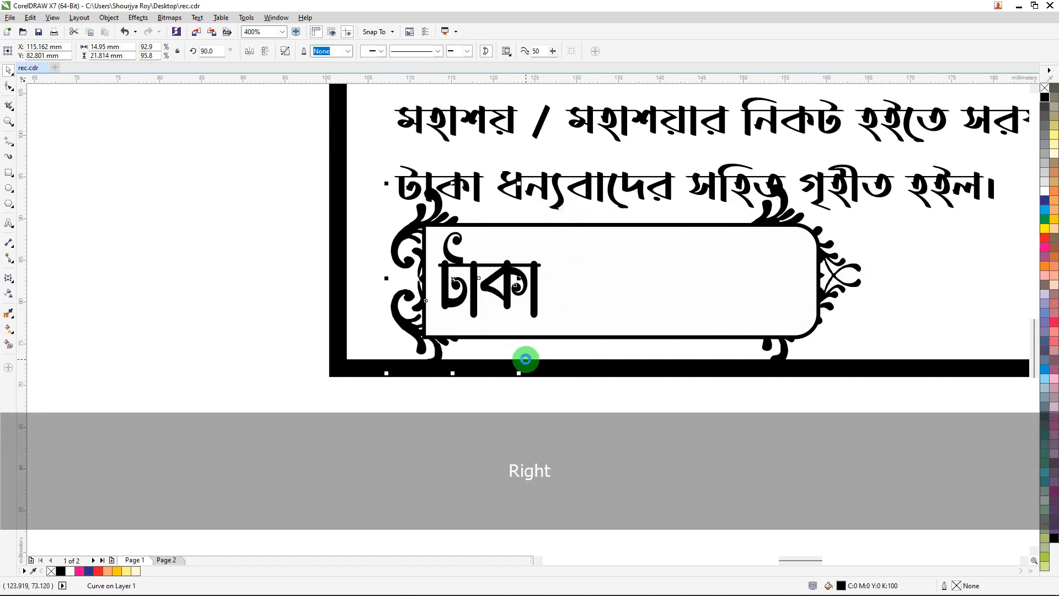
key("Down")
Make a narrower copy of the rounded rectangle, about 16 mm wide, at its left end and fill it black.
left_click(726, 255)
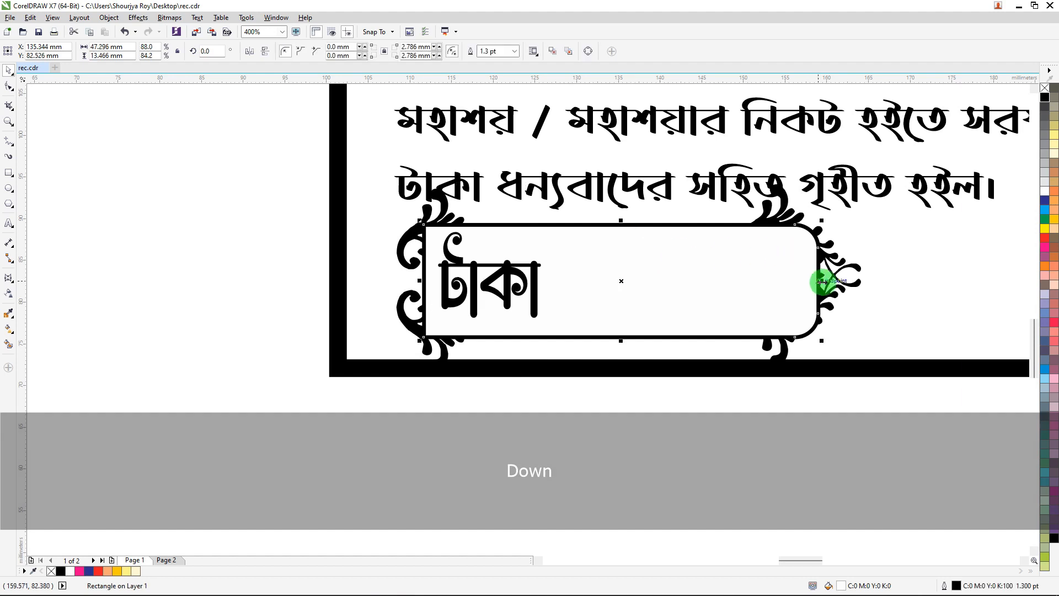
left_click_drag(823, 280, 561, 283)
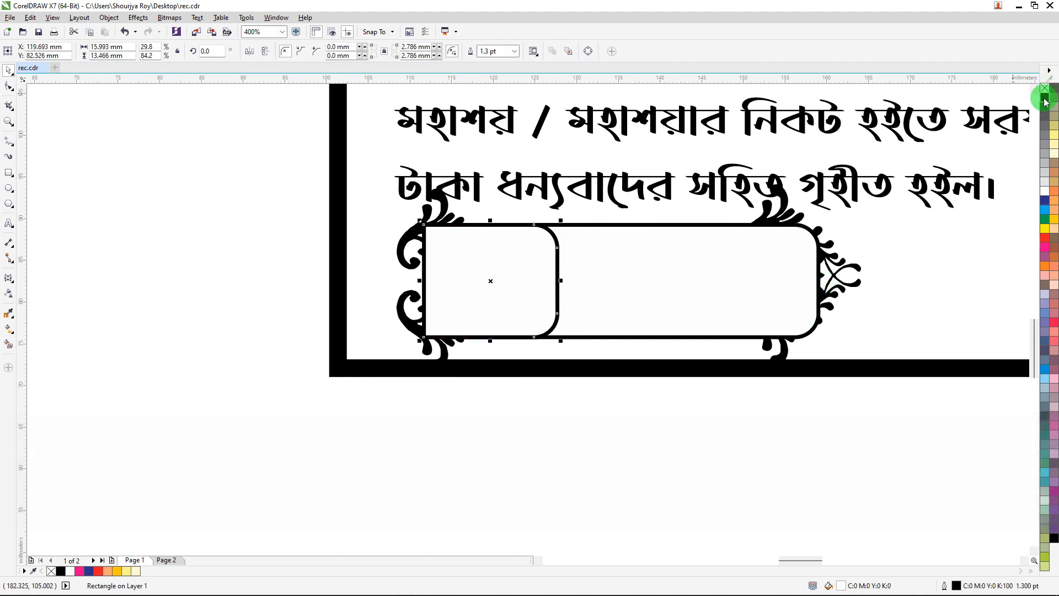
left_click(1045, 100)
Select the টাকা text and colour it white.
left_click(511, 268, "alt")
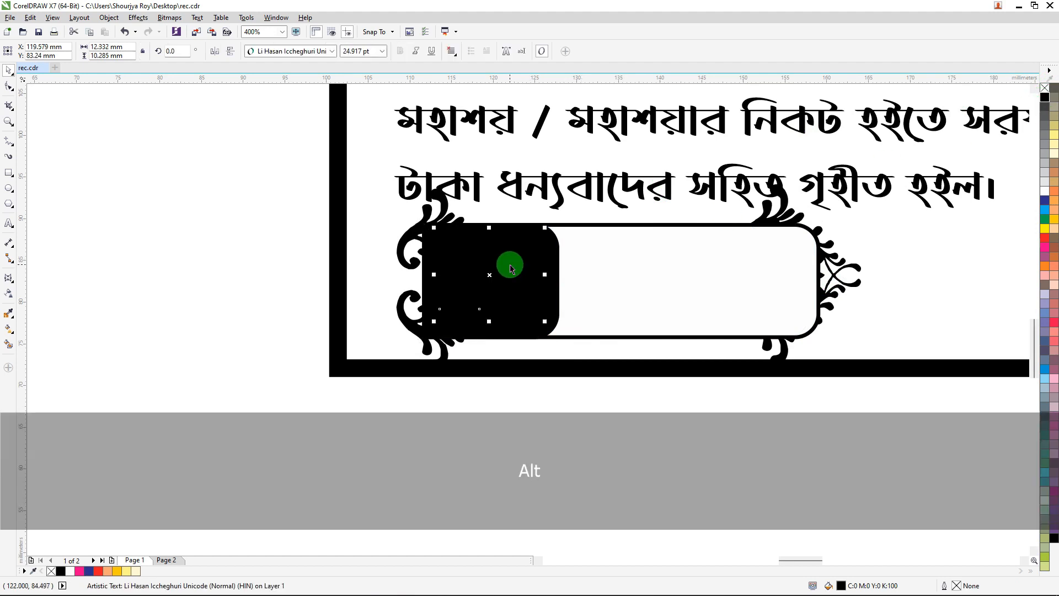
left_click(1045, 190)
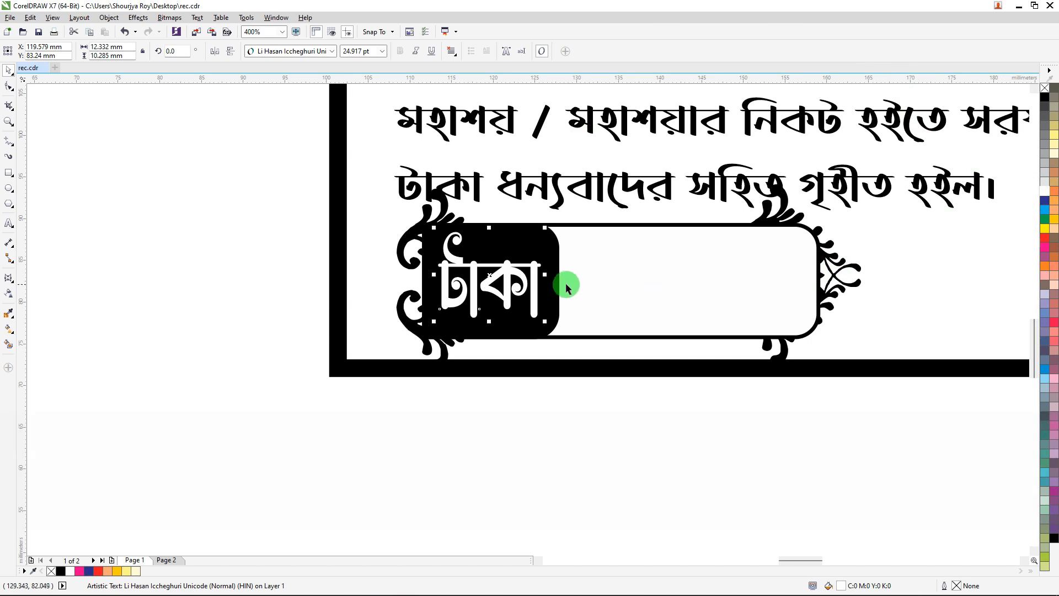
Stretch the black rounded rectangle's right edge slightly wider.
left_click(561, 285)
left_click_drag(561, 282, 569, 284)
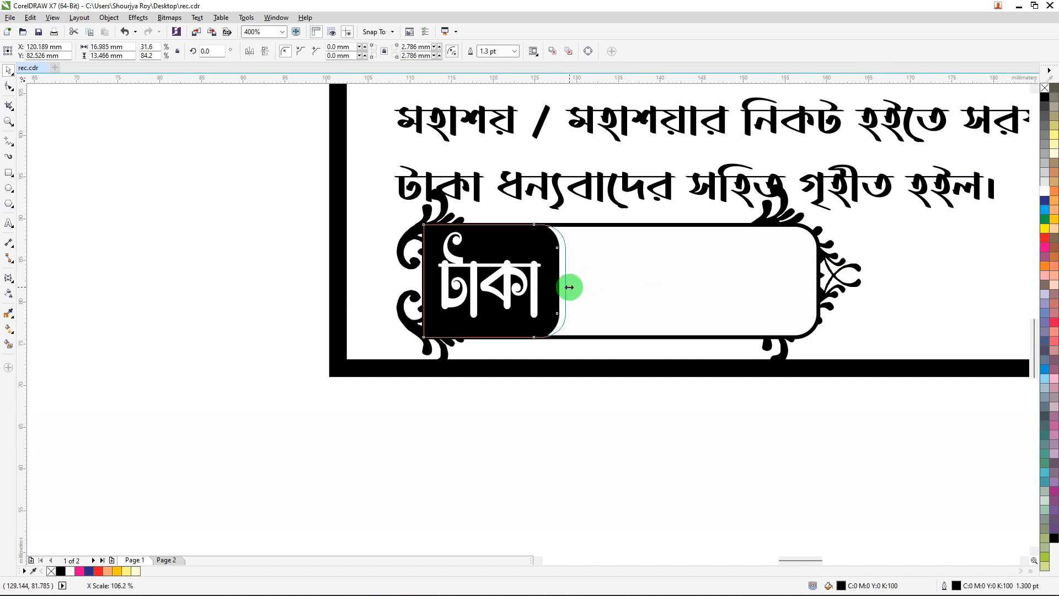
Nudge the টাকা text three steps right inside the black rectangle.
left_click(536, 271)
key("Right")
key("Right")
key("Right")
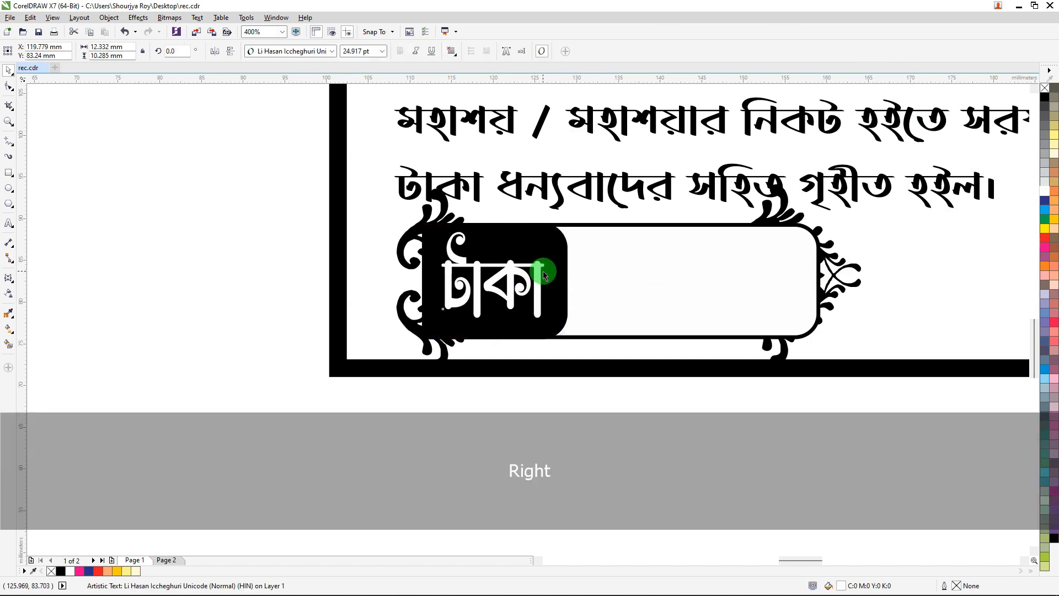
Move the receipt text block up and centre it horizontally on the bill border.
scroll(530, 256, "down", 2)
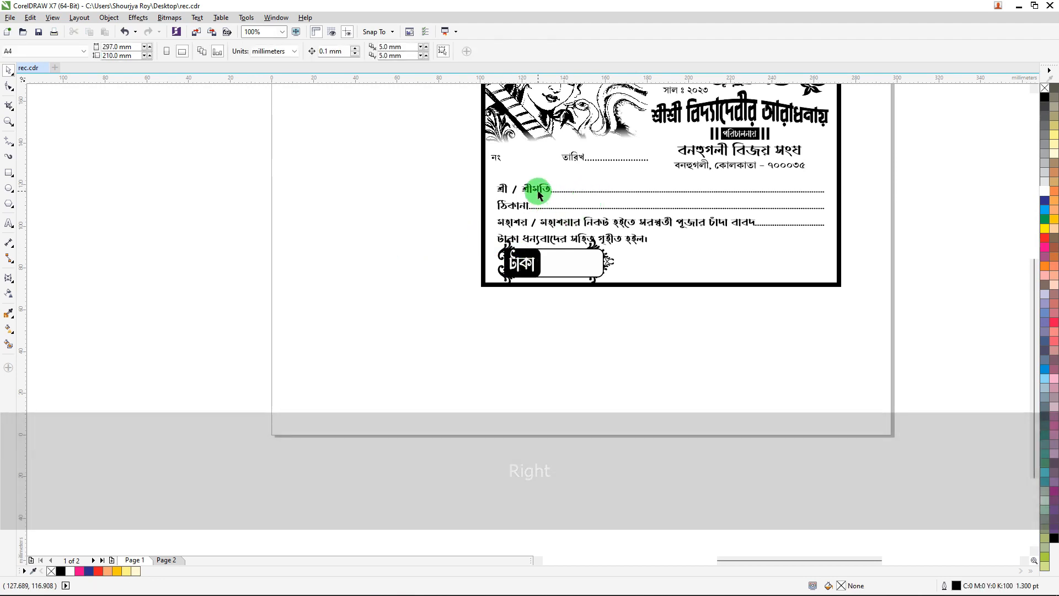
left_click(537, 187)
scroll(539, 186, "up", 1)
left_click(590, 261)
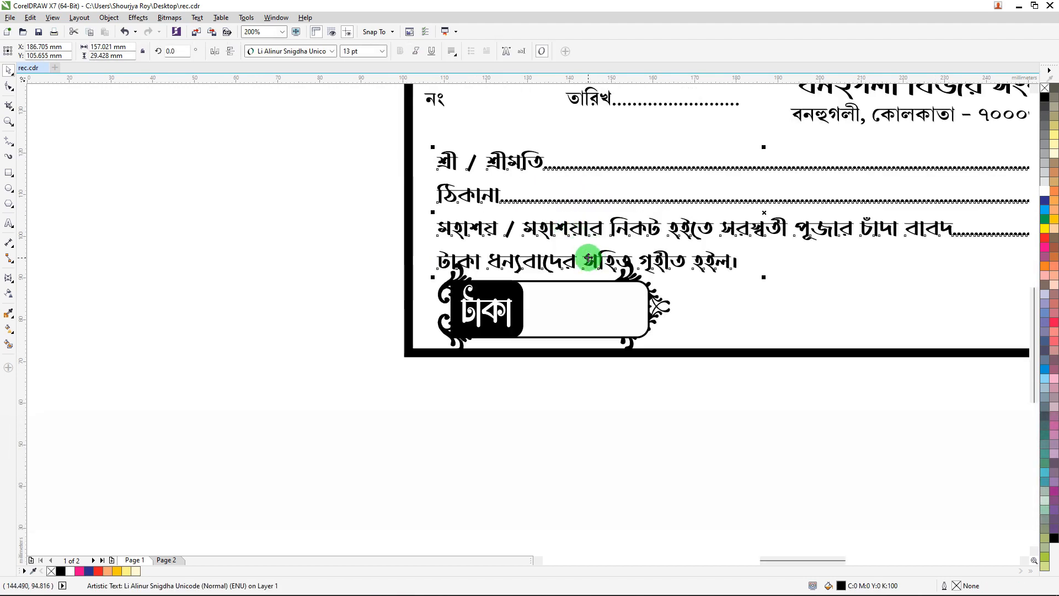
left_click_drag(589, 259, 586, 241)
left_click(639, 271, "shift")
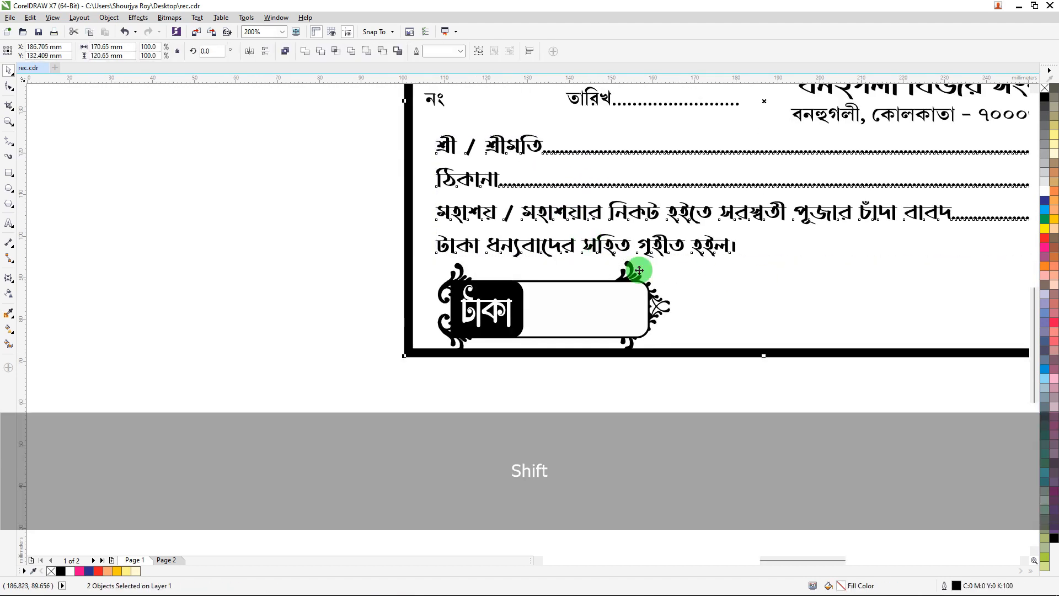
key("c")
Nudge the receipt text block five steps down.
scroll(544, 266, "down", 1)
left_click(910, 194)
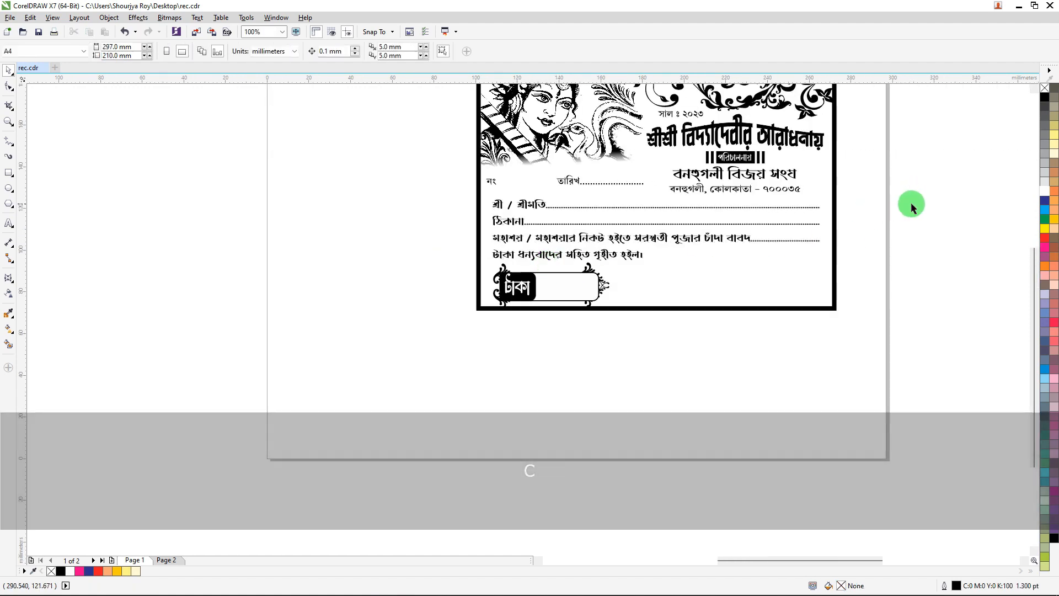
left_click_drag(950, 200, 439, 263)
scroll(566, 260, "up", 1)
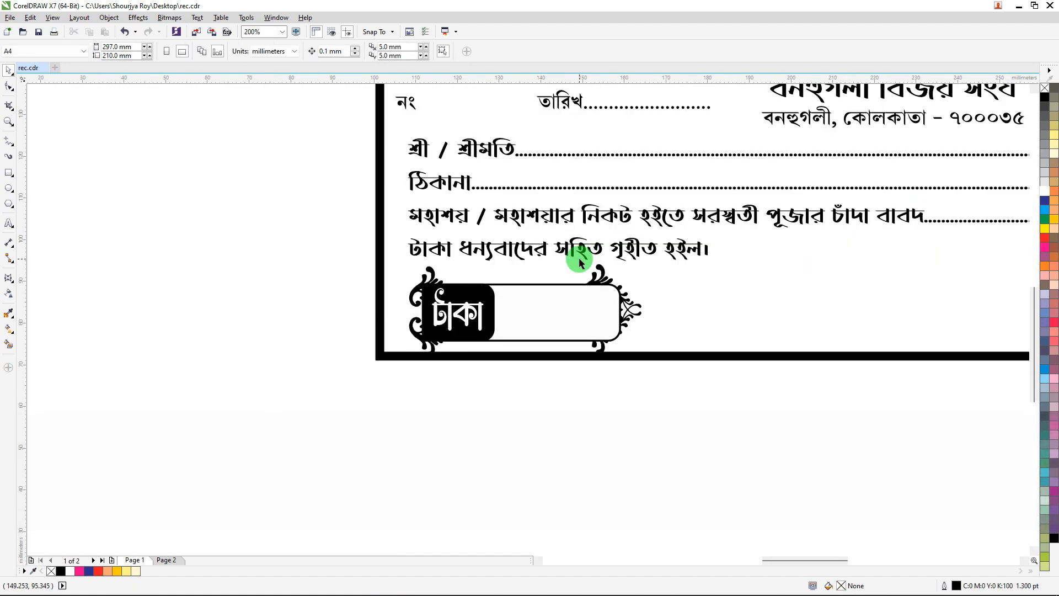
left_click(577, 254)
key("Down")
key("Down")
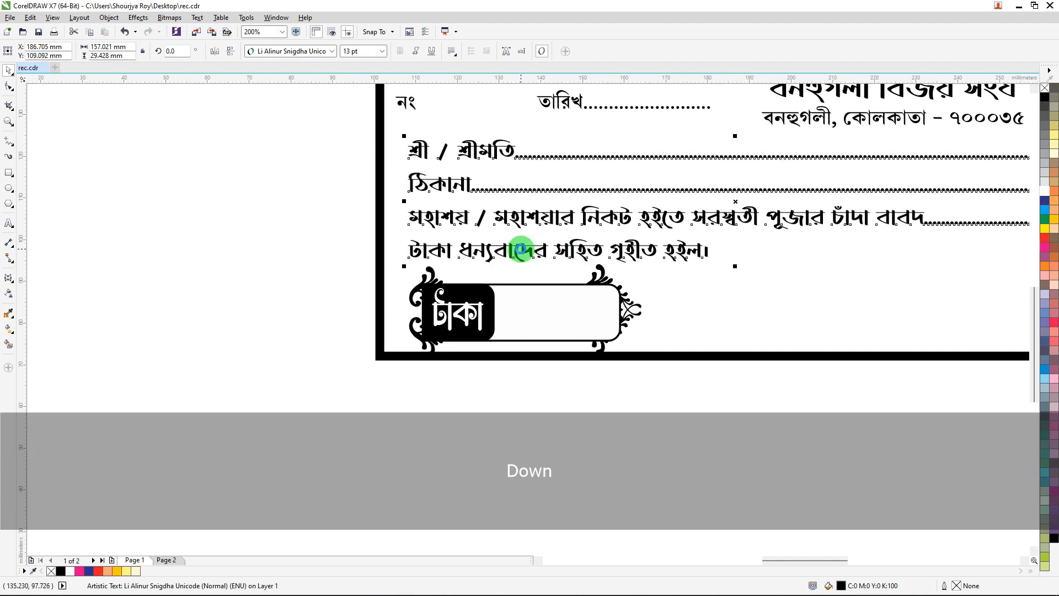
key("Down")
key("Down")
key("Down")
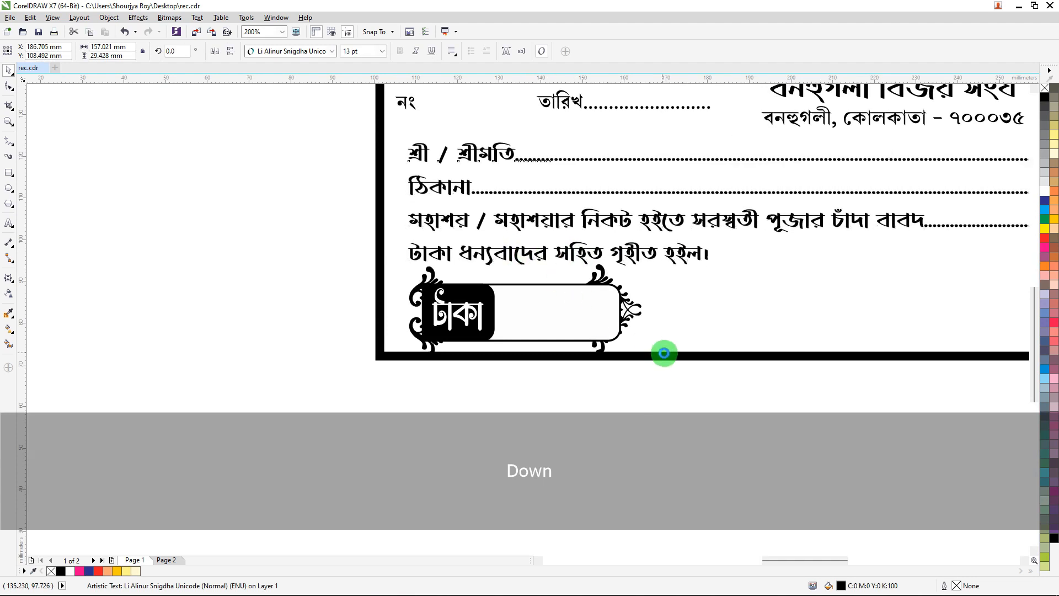
Move the আদায়কারী signature text from the pasteboard into the bill's lower right corner.
scroll(419, 287, "down", 1)
scroll(643, 284, "down", 2)
left_click_drag(955, 264, 856, 299)
scroll(646, 287, "up", 2)
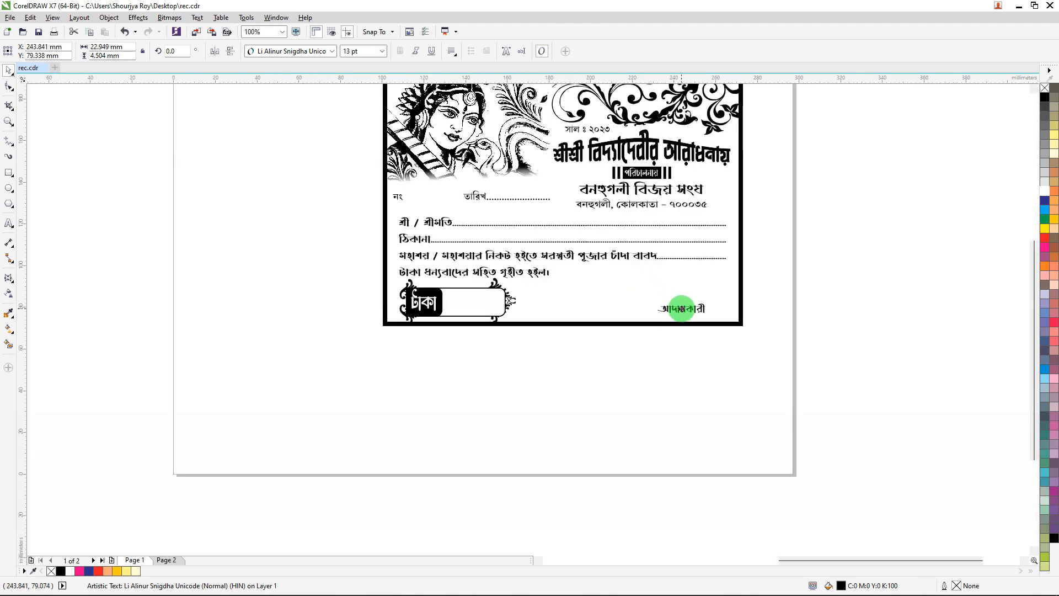
Select the নং and তারিখ texts and nudge them right and slightly down.
left_click(834, 265)
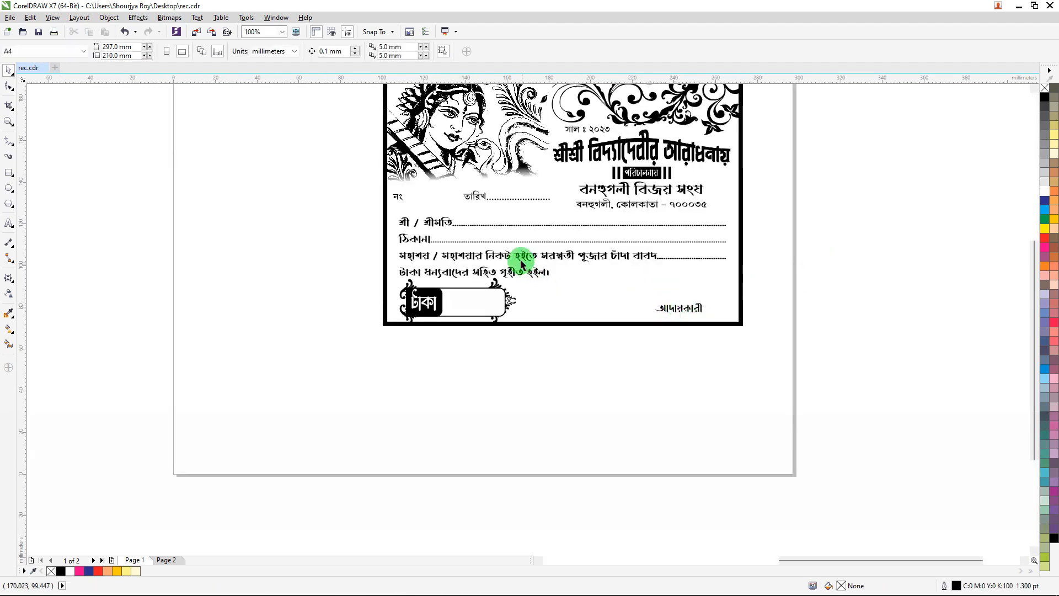
scroll(498, 207, "up", 1)
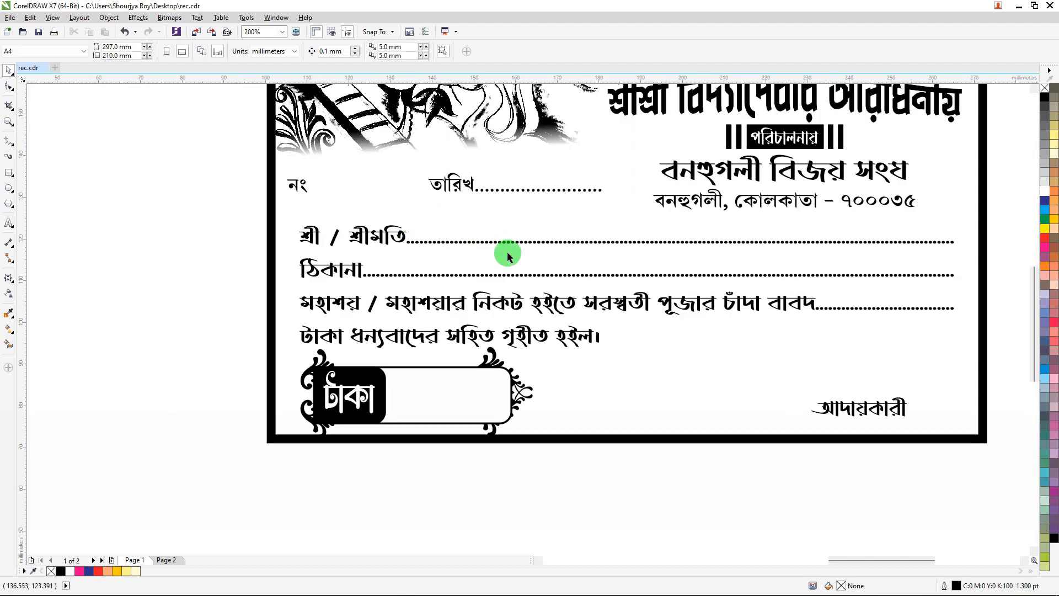
scroll(518, 260, "down", 1)
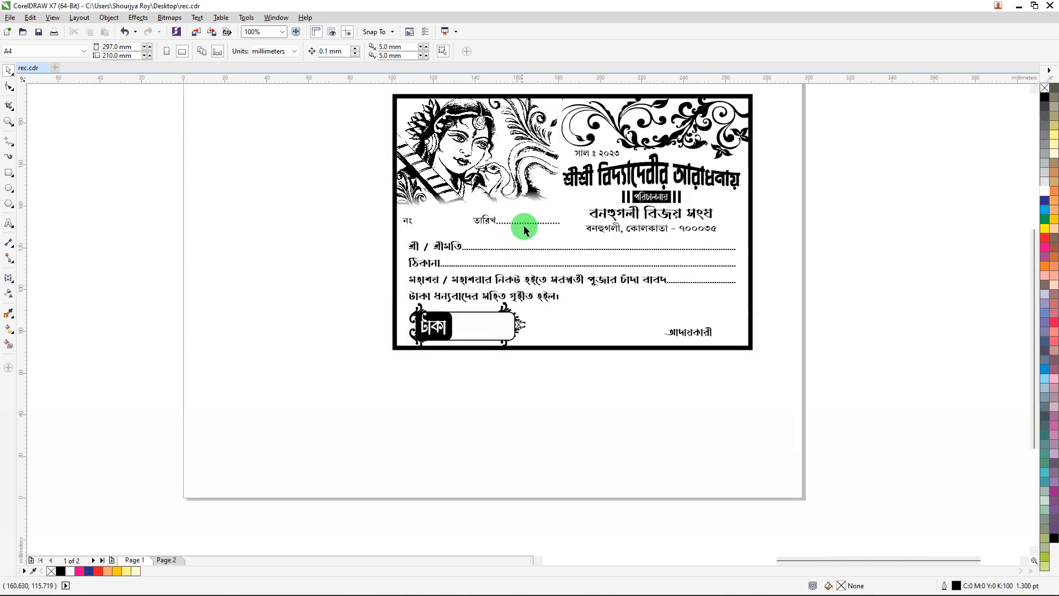
scroll(538, 182, "up", 1)
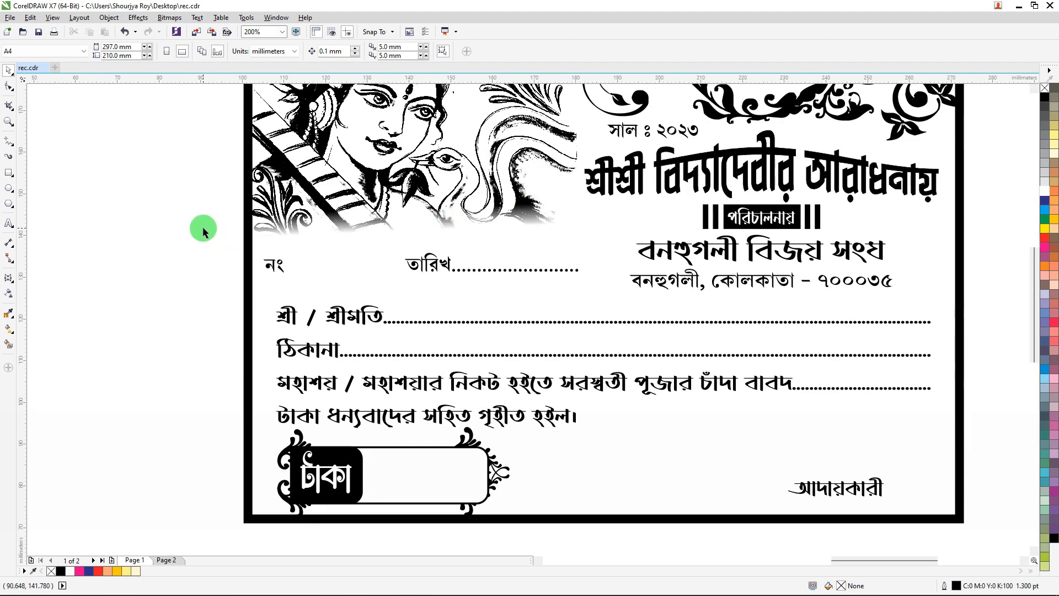
left_click_drag(203, 230, 614, 297)
key("Right")
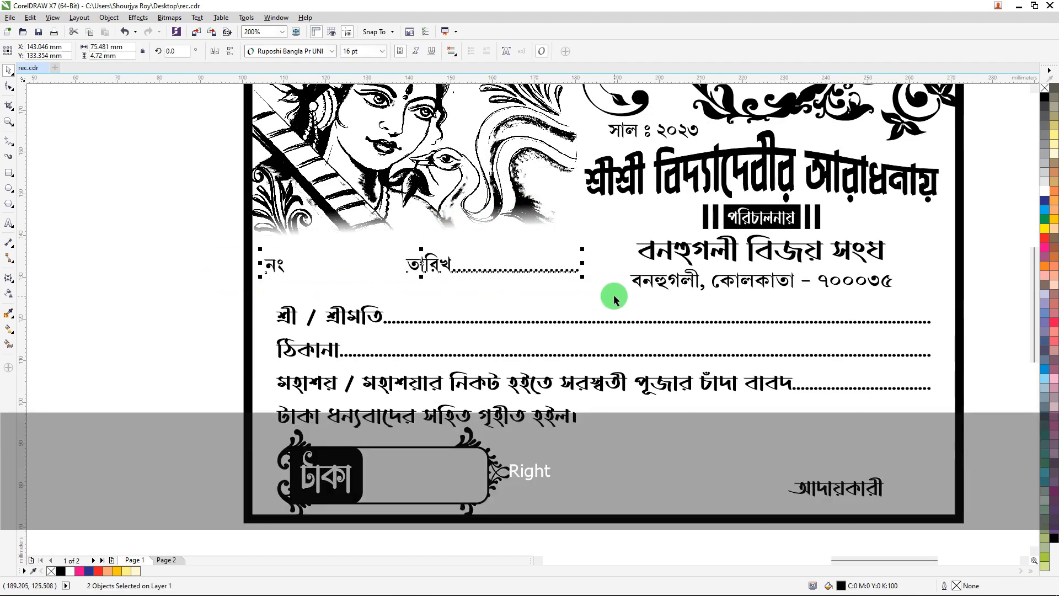
key("Right")
key("Right")
key("Right")
key("Right")
key("Right")
key("Right")
key("Right")
key("Right")
key("Right")
key("Right")
key("Right")
key("Right")
key("Right")
key("Right")
key("Right")
key("Right")
key("Right")
key("Right")
key("Right")
key("Right")
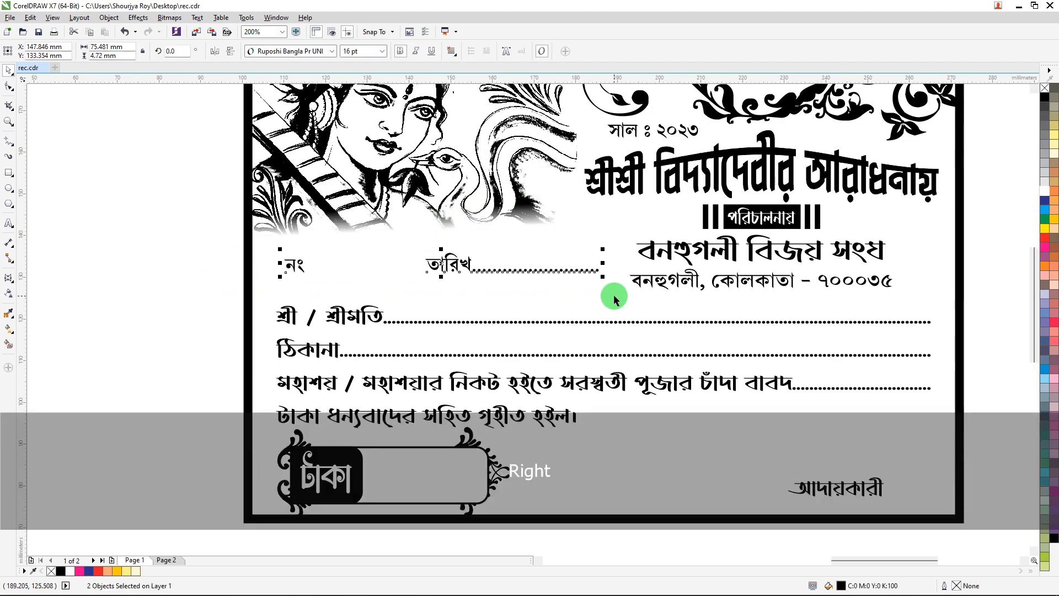
key("Down")
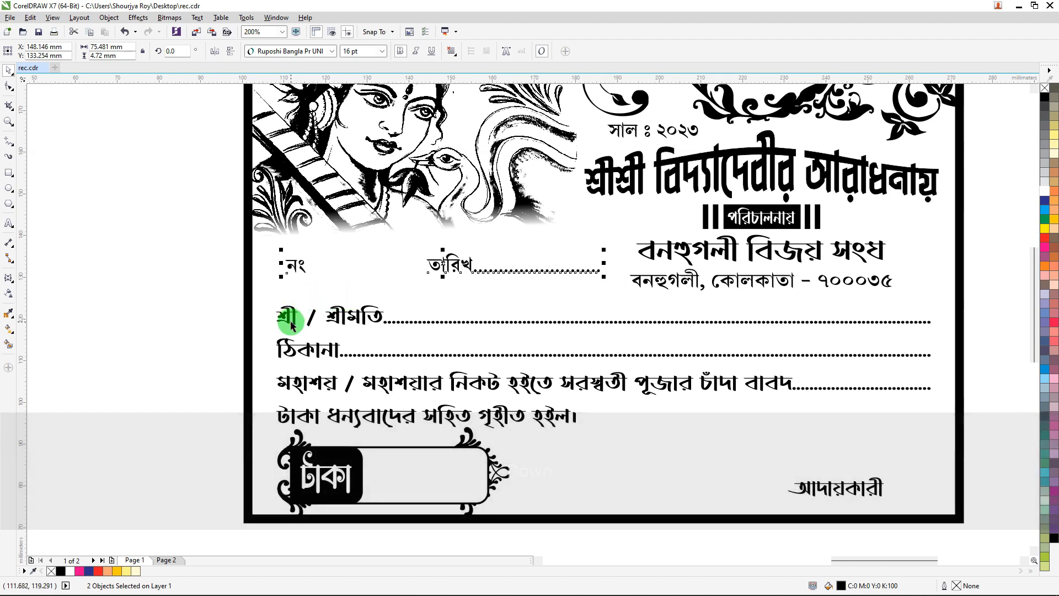
key("Left")
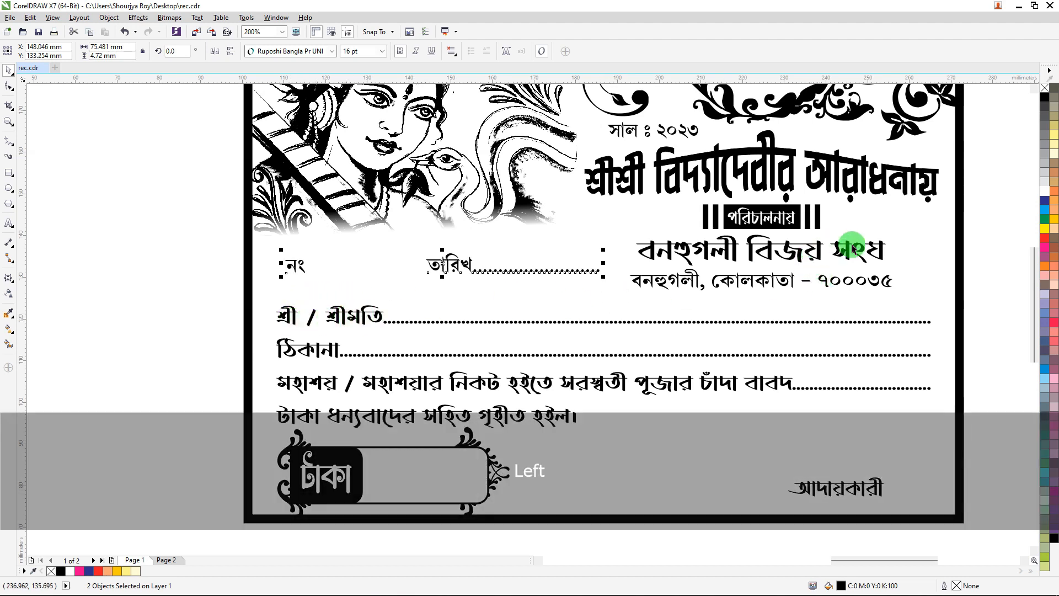
Move the grouped counterfoil text from the pasteboard onto the page left of the bill.
scroll(522, 264, "down", 1)
left_click(798, 189)
scroll(716, 192, "up", 1)
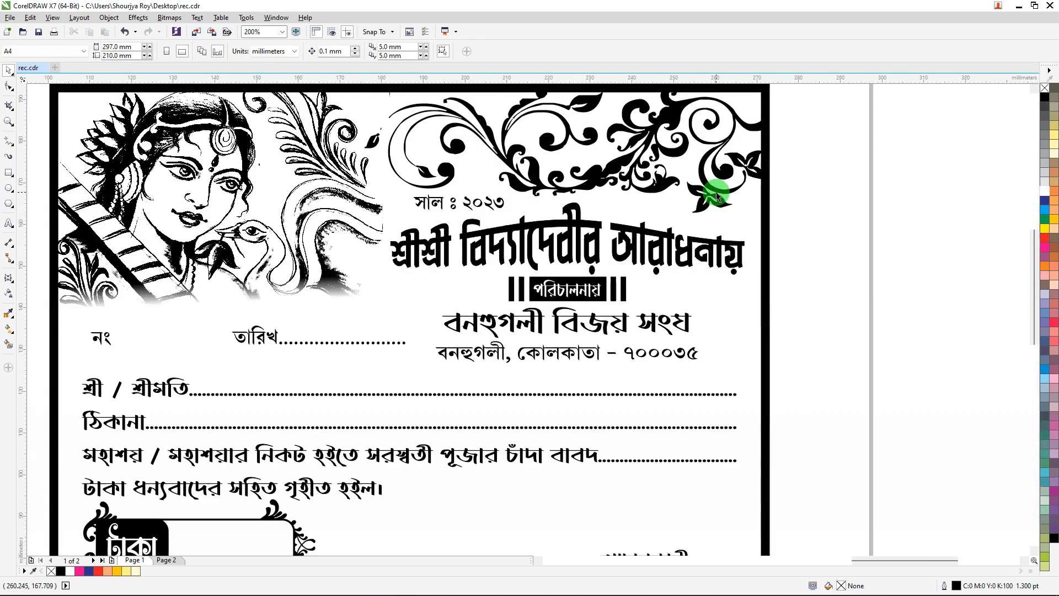
scroll(628, 221, "down", 2)
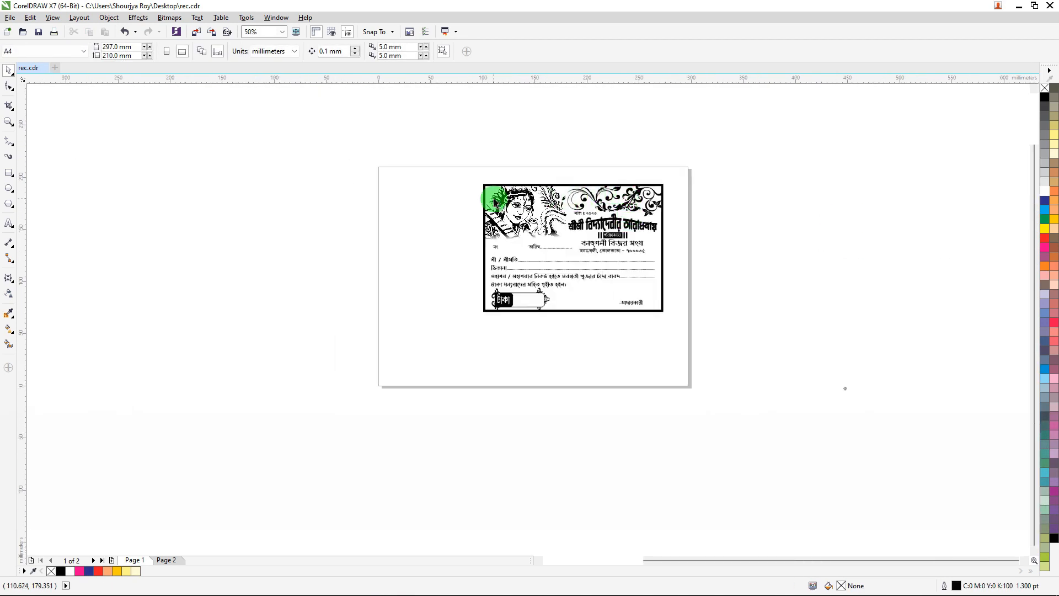
scroll(448, 198, "up", 1)
scroll(449, 197, "down", 4)
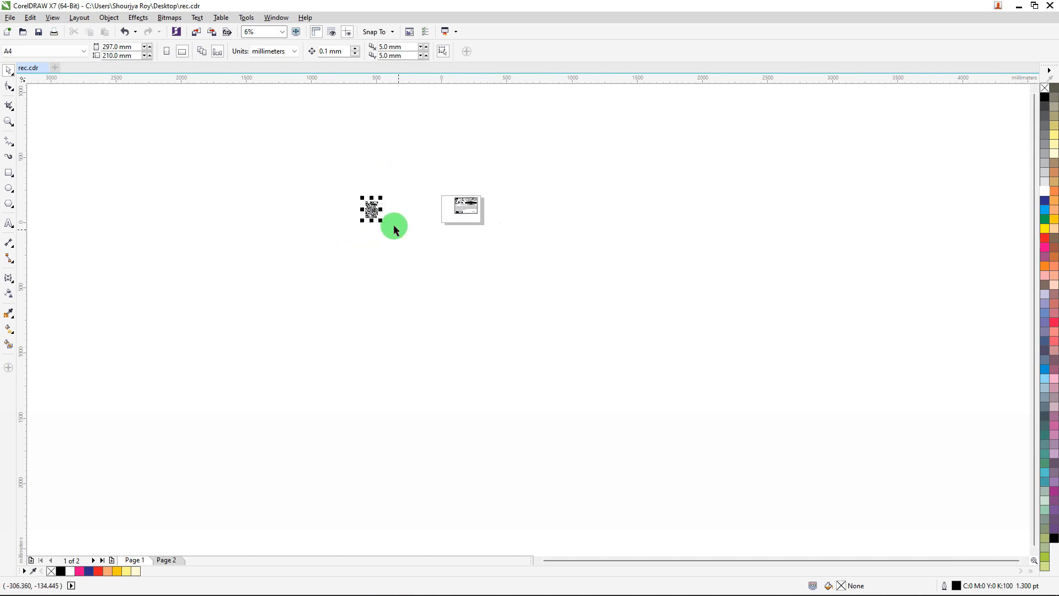
left_click_drag(383, 201, 457, 199)
scroll(452, 198, "up", 3)
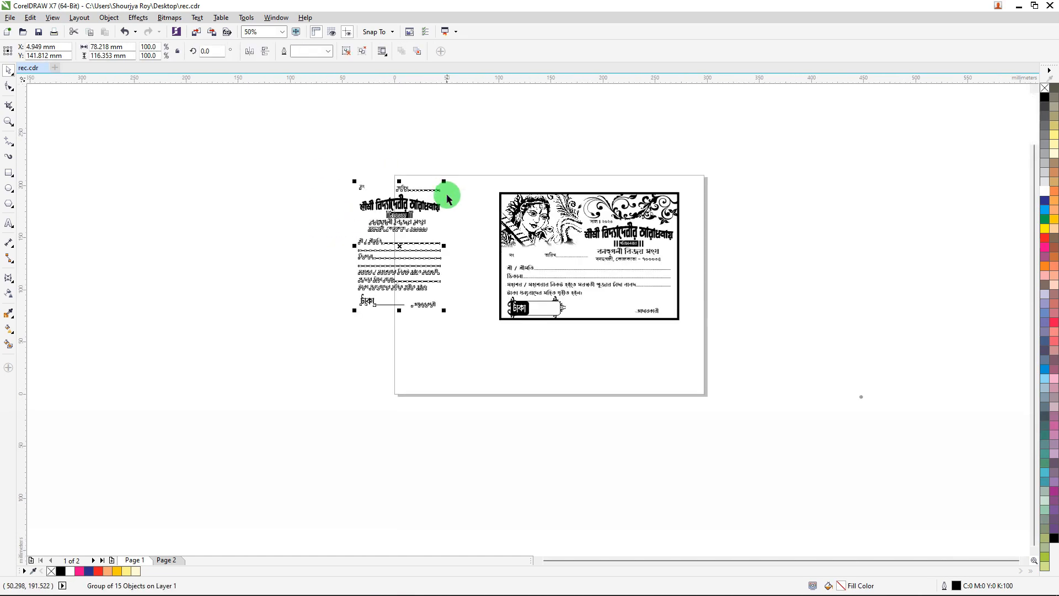
key("ctrl")
scroll(439, 210, "up", 1)
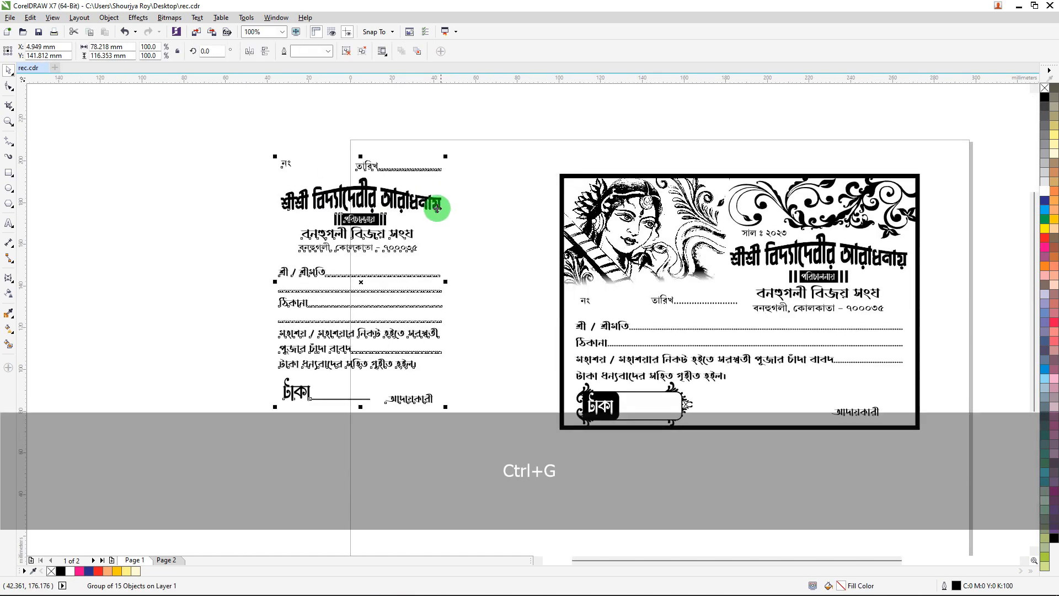
Place the counterfoil group beside the bill and align its vertical centre with the bill.
left_click_drag(463, 208, 561, 205)
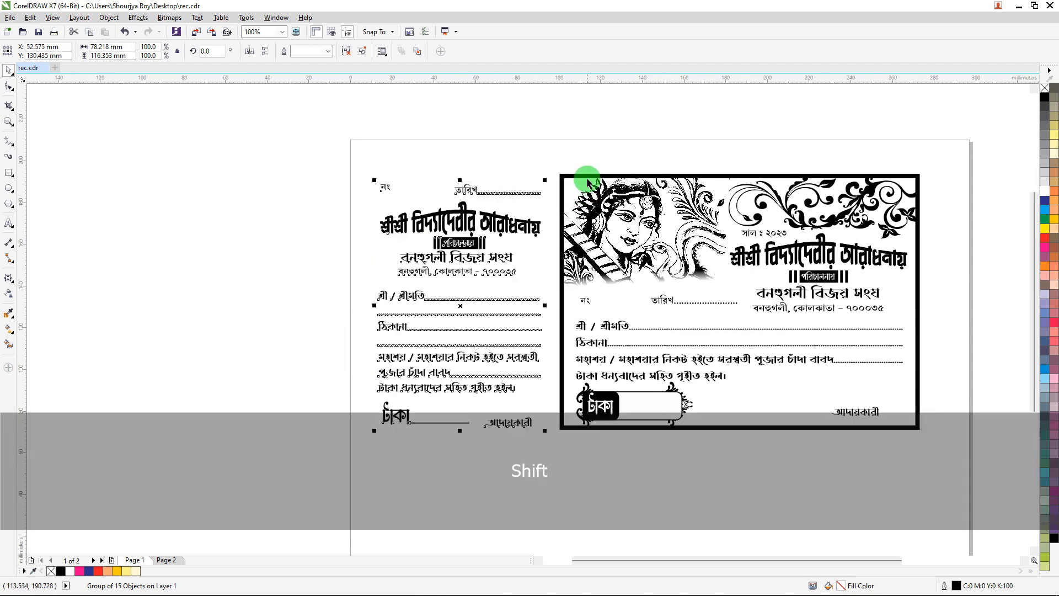
left_click(584, 174, "shift")
key("e")
Nudge the counterfoil group three steps left.
left_click(453, 212)
left_click(452, 212)
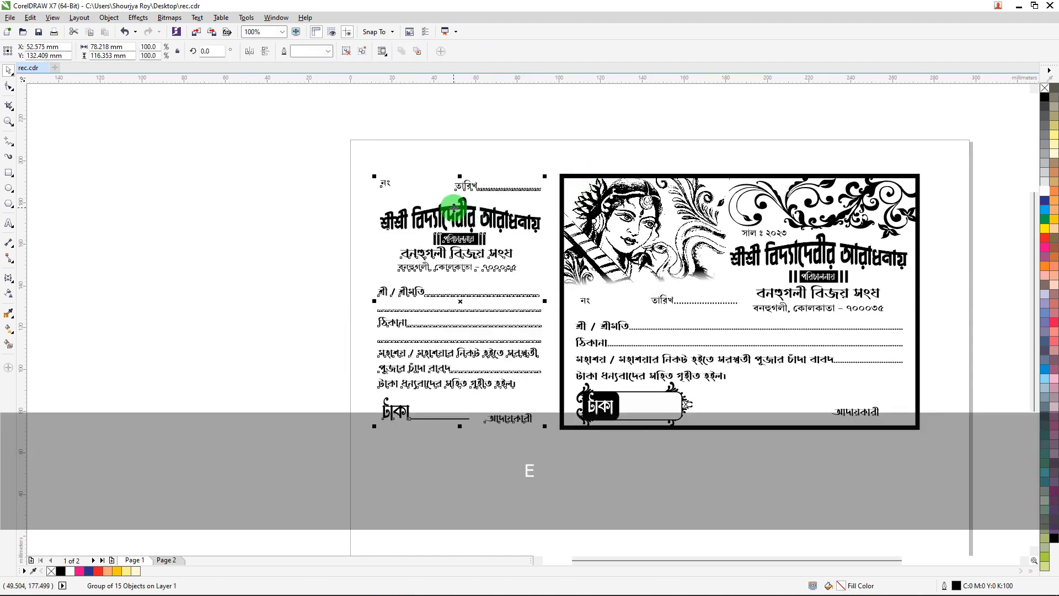
key("Left")
key("Left")
key("Left")
left_click(236, 184)
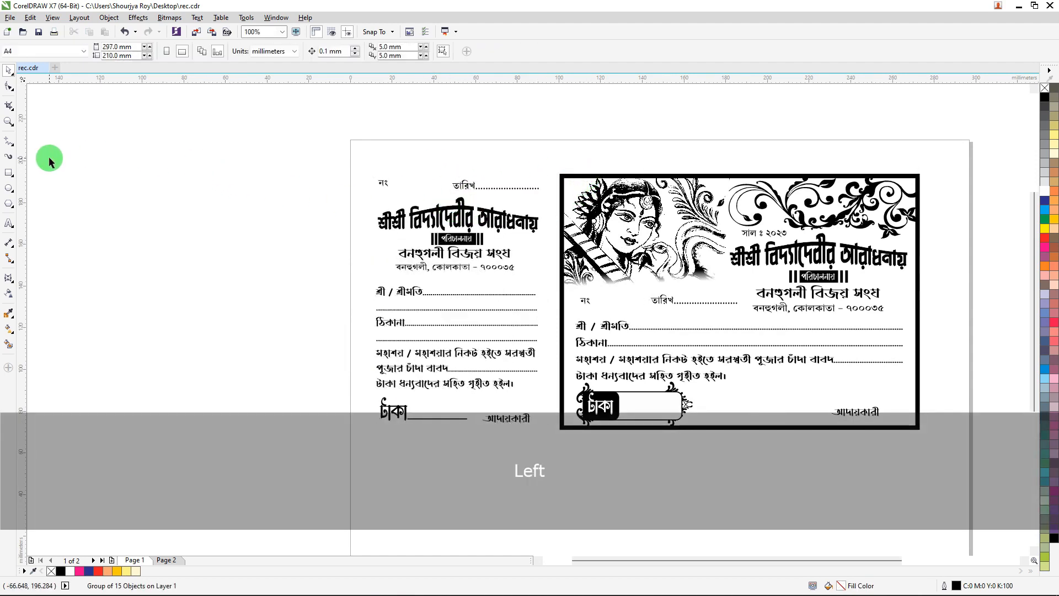
Bring the small flower ornament from the pasteboard to the top of the gap between counterfoil and bill.
left_click(9, 141)
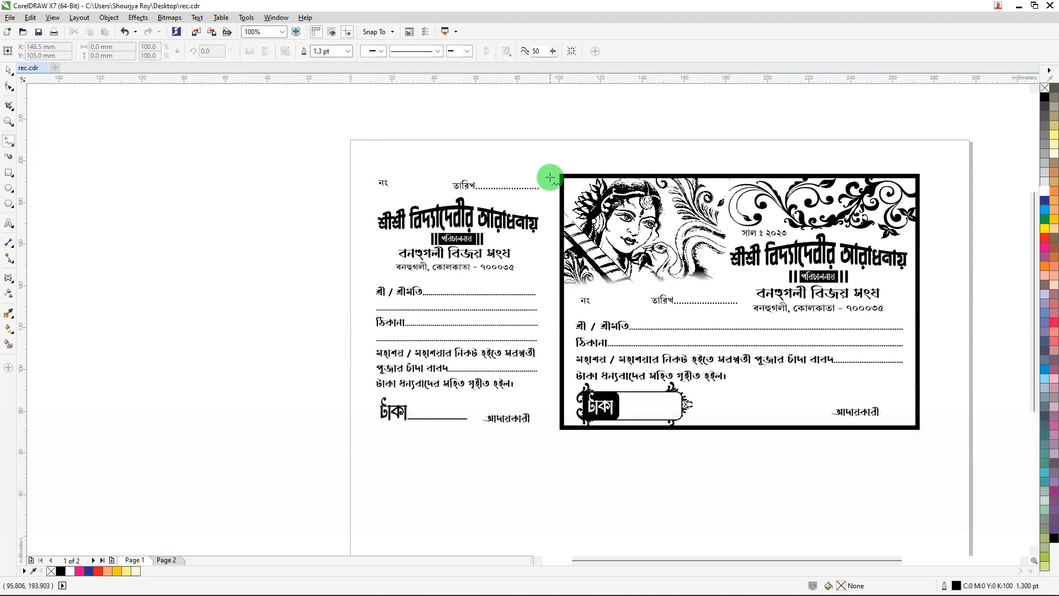
scroll(485, 231, "down", 2)
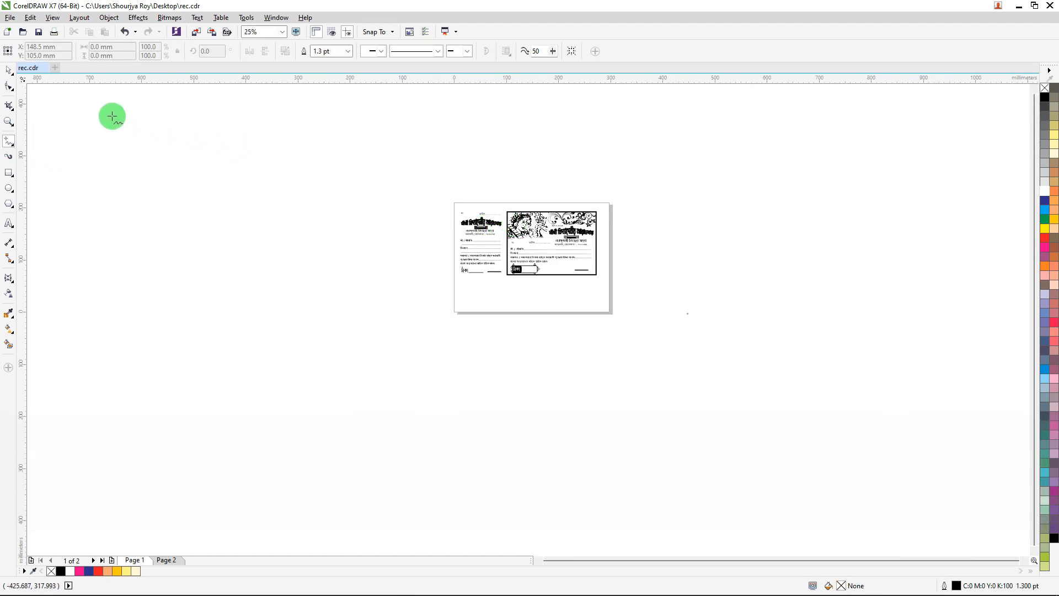
left_click(10, 72)
left_click_drag(654, 337, 502, 218)
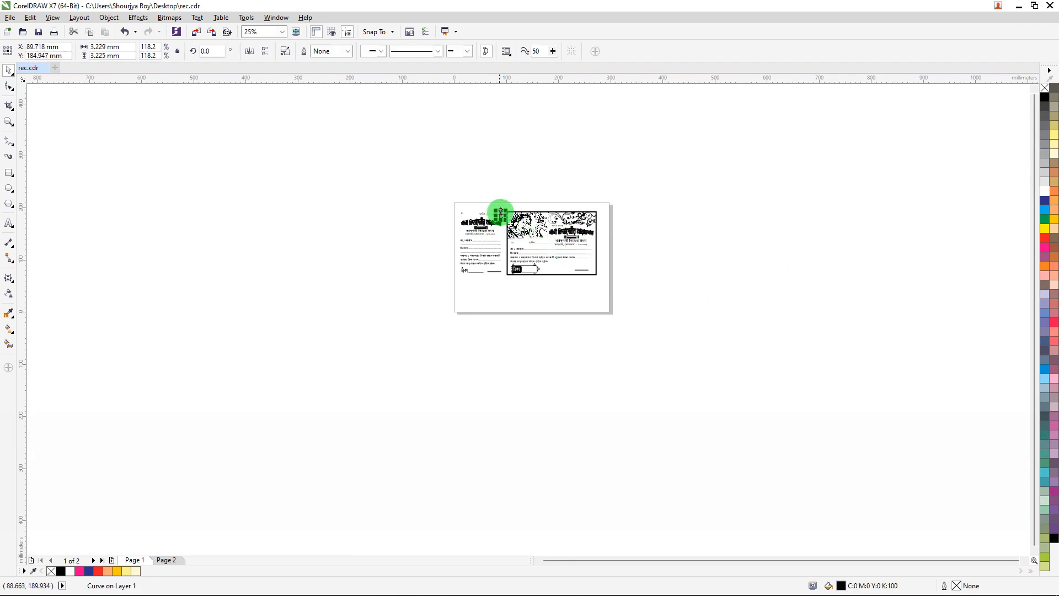
scroll(500, 213, "up", 5)
left_click_drag(509, 351, 628, 231)
Duplicate the ornament 5 times straight downward with Transformations, relative position y -3.225 mm.
key("alt")
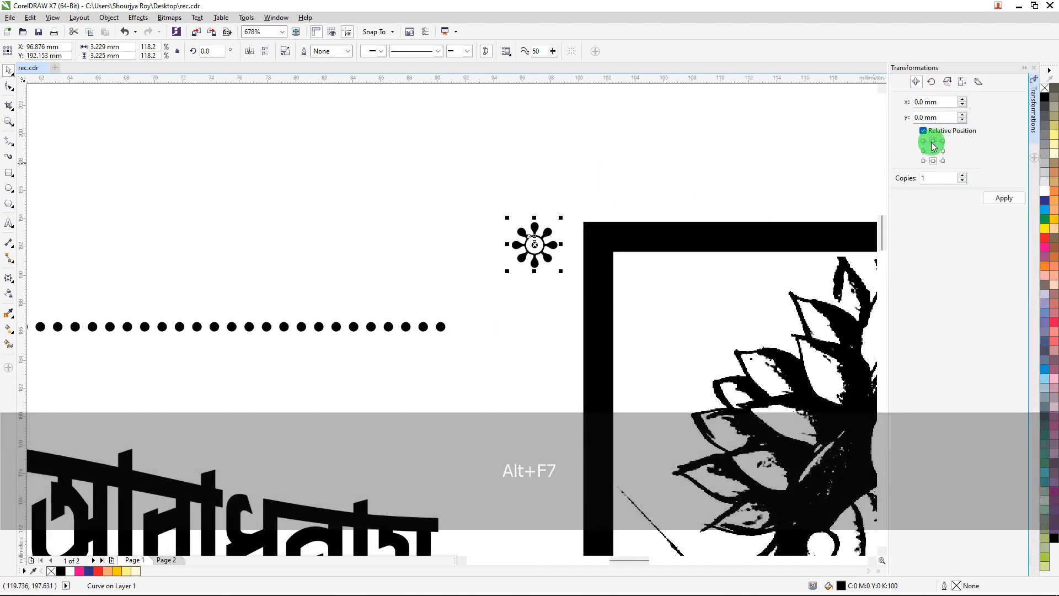
left_click(933, 162)
type("2")
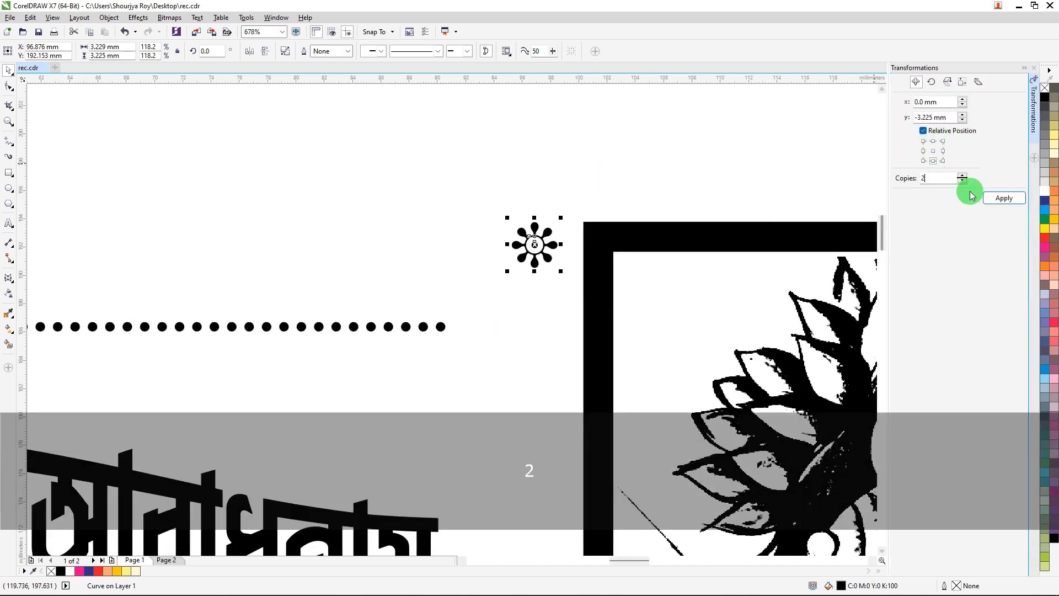
type("5")
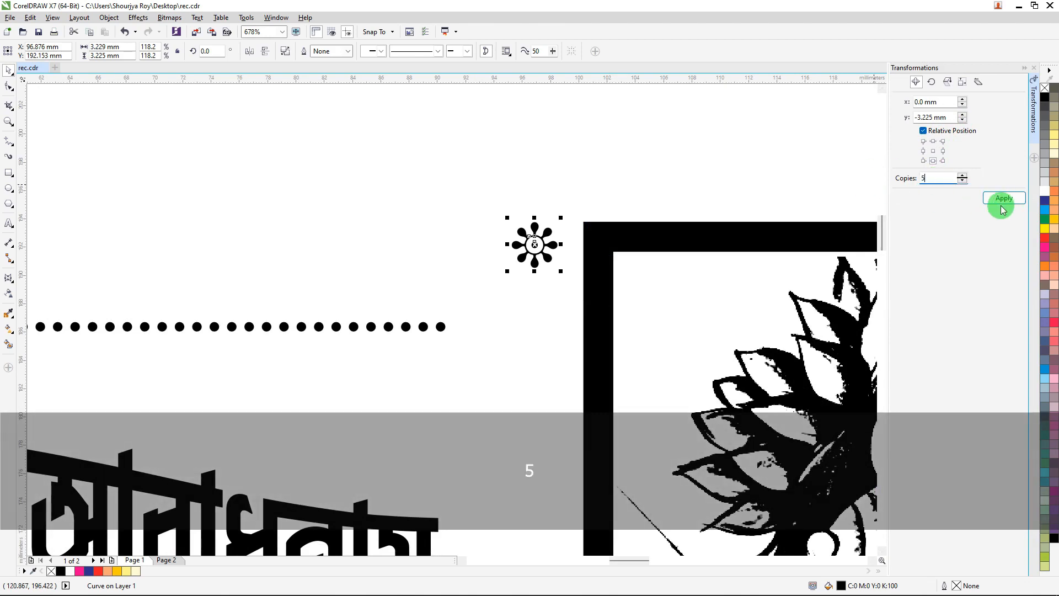
left_click(1004, 199)
scroll(659, 210, "down", 7)
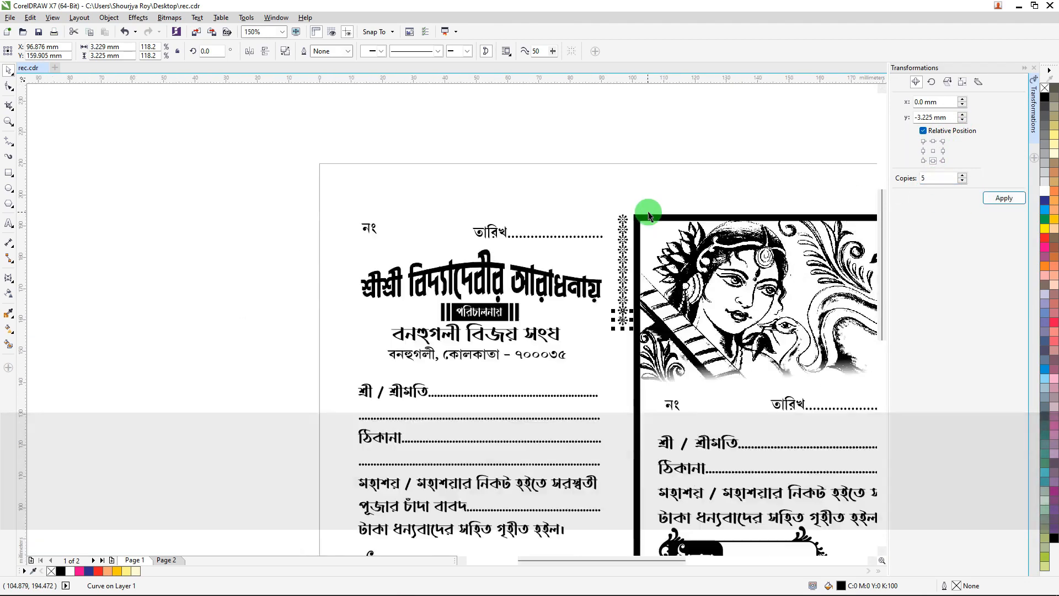
Apply one more ornament duplicate straight downward with Transformations, copies set to 1.
scroll(651, 255, "up", 3)
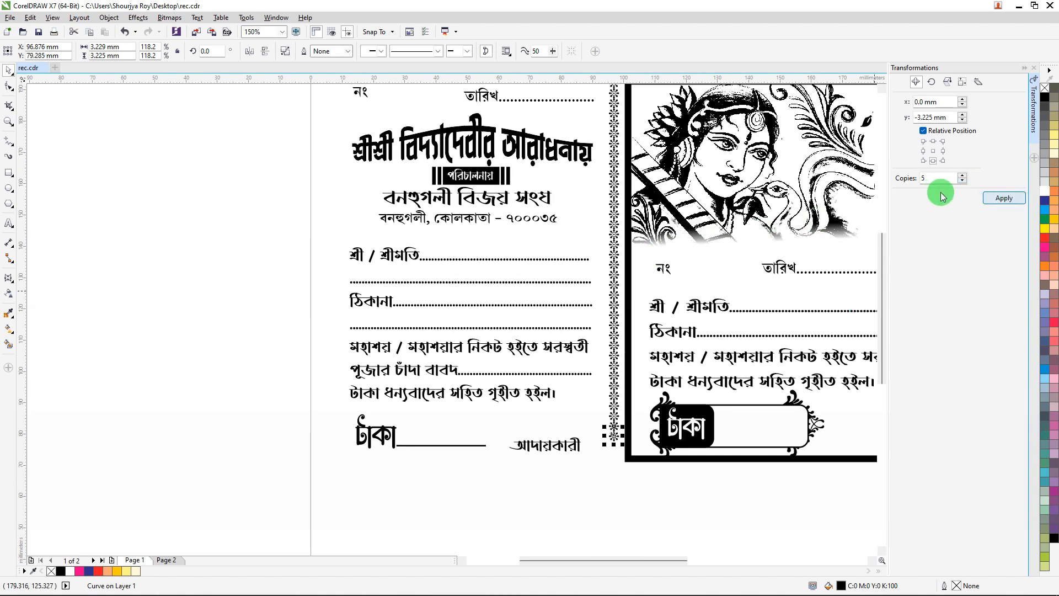
type("1")
left_click(1003, 202)
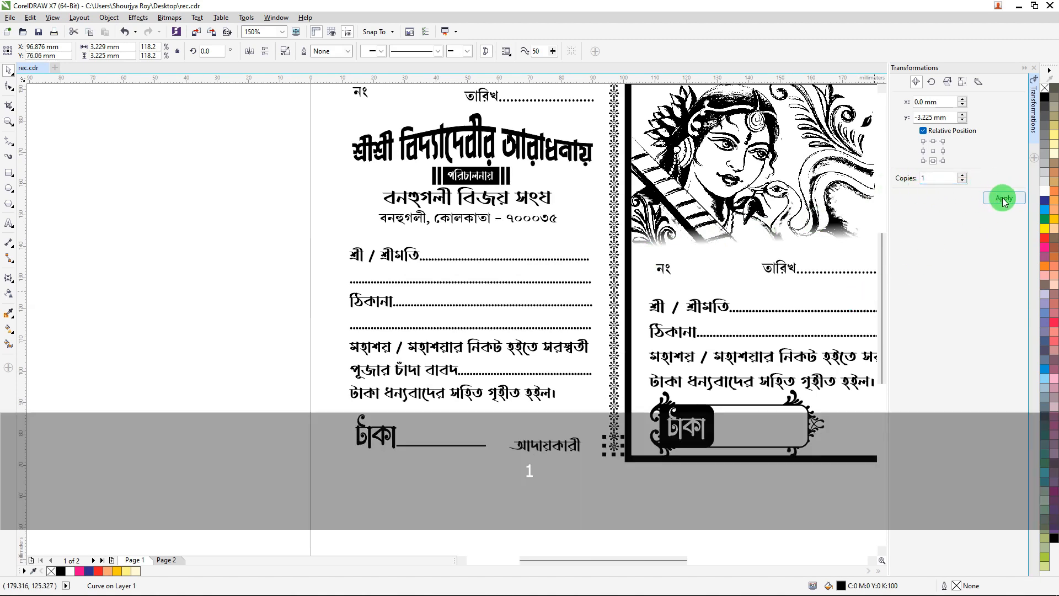
left_click(267, 224)
Select the whole column of ornament copies, group it, and nudge the group three steps left.
scroll(276, 225, "down", 2)
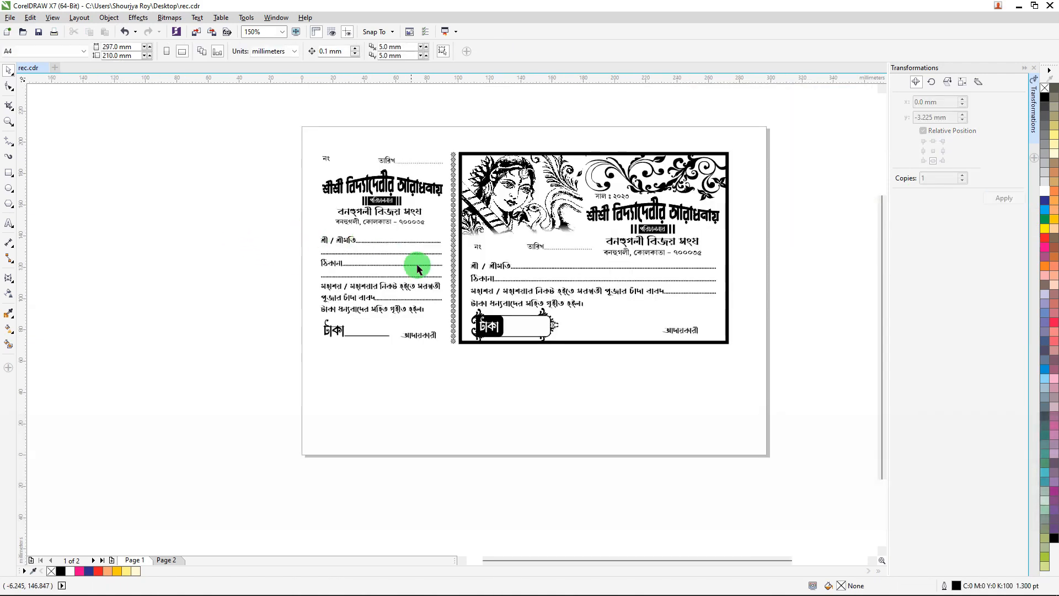
left_click_drag(465, 377, 433, 126)
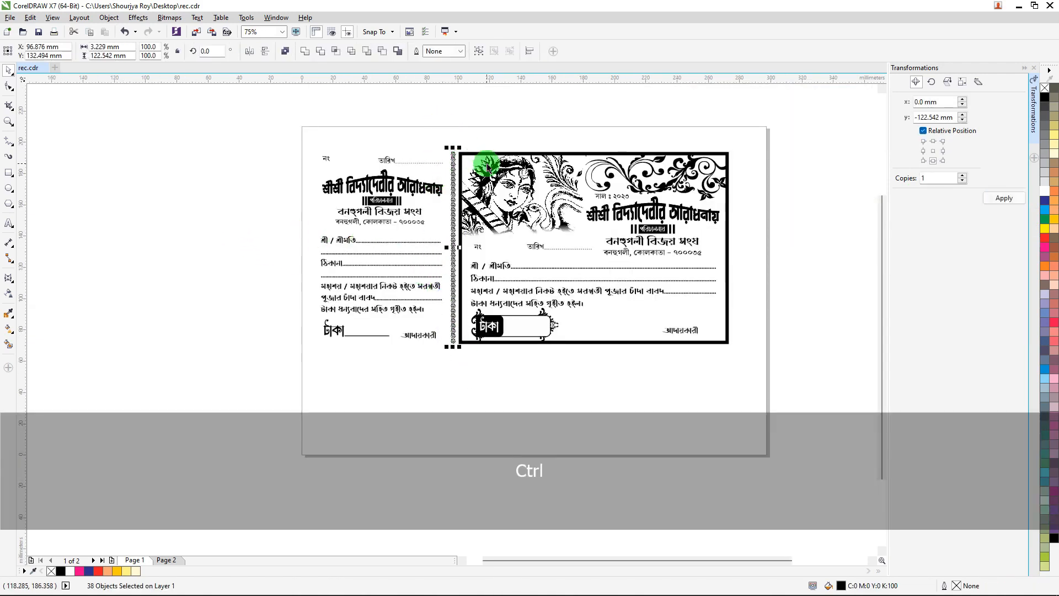
key("ctrl+g")
scroll(467, 147, "up", 3)
key("Left")
key("Left")
key("Left")
key("Left")
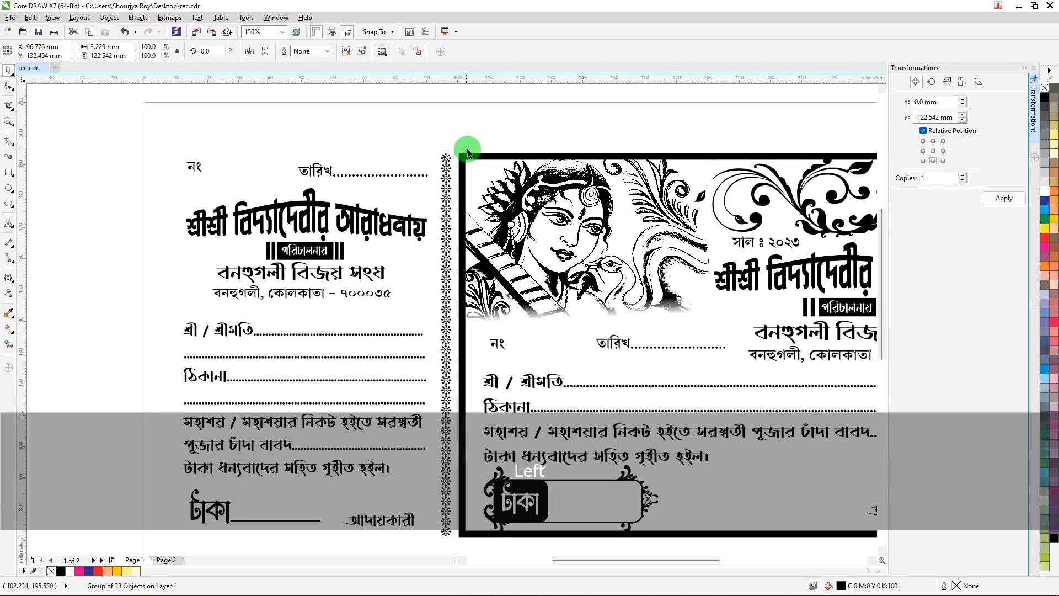
key("Left")
key("Left")
key("Left")
key("Left")
key("Left")
key("Left")
key("Left")
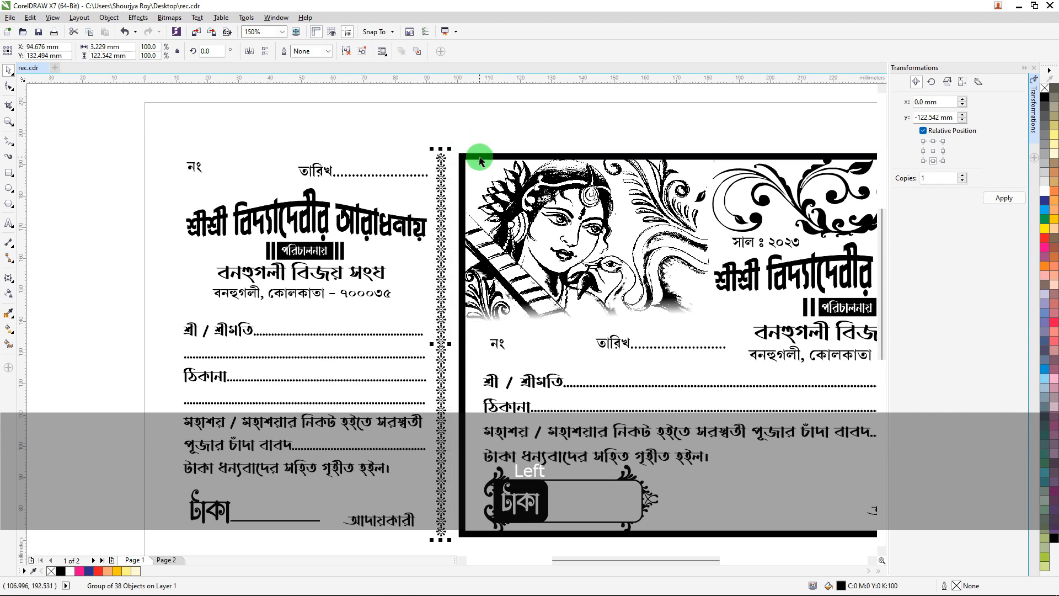
key("Right")
key("Right")
key("Right")
key("Right")
key("Right")
key("Right")
key("Right")
left_click(344, 131)
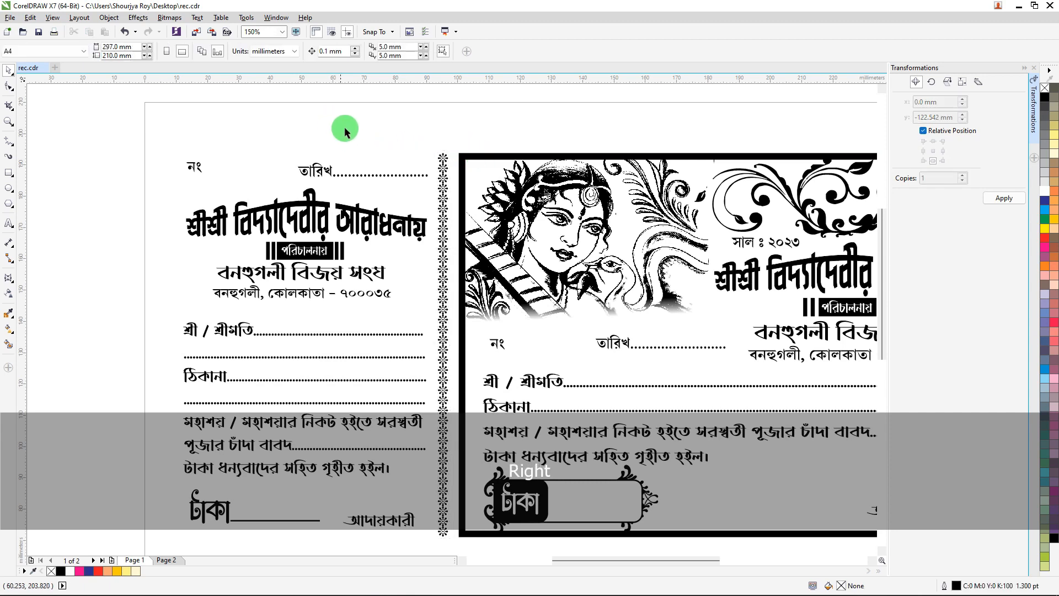
Close the Transformations docker, then move the entire bill and counterfoil slightly down-right on the page and group everything.
scroll(345, 130, "down", 3)
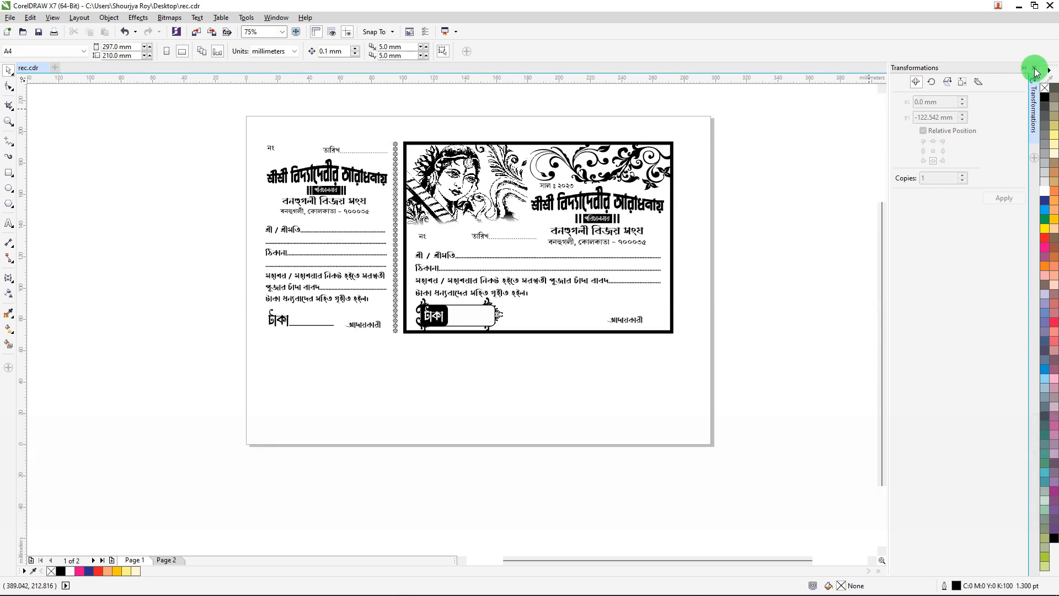
left_click(1035, 69)
left_click_drag(813, 127, 255, 323)
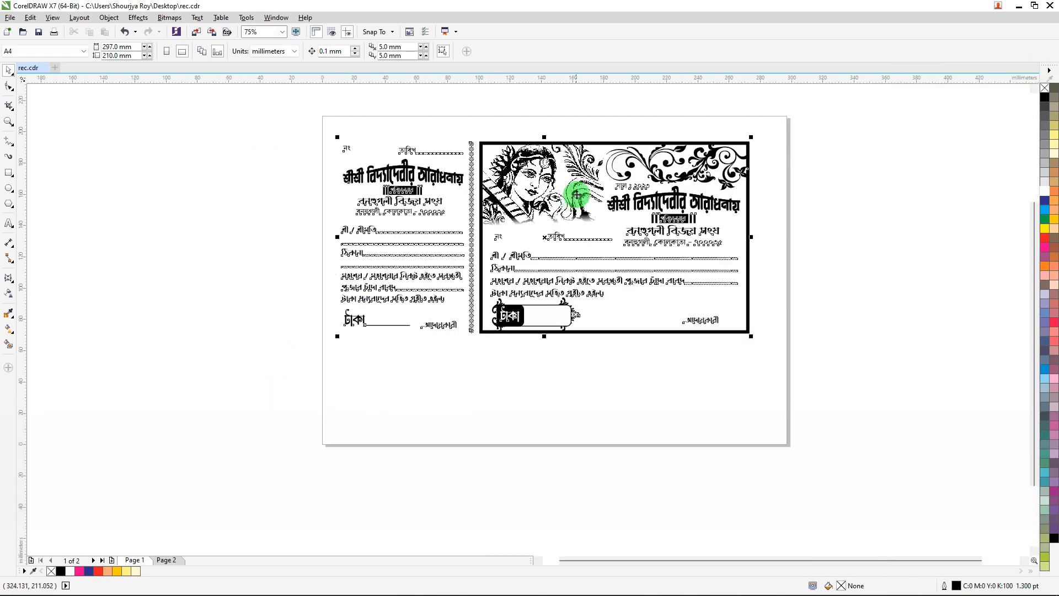
left_click_drag(539, 177, 555, 201)
key("ctrl+g")
left_click(297, 214)
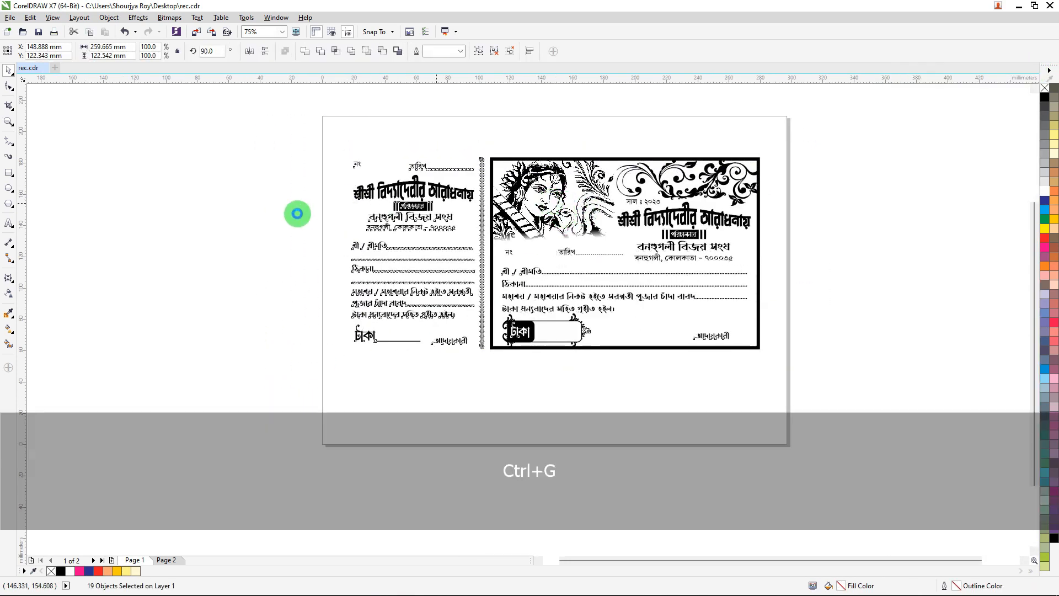
Switch to the Zoom tool to magnify part of the bill.
left_click(12, 127)
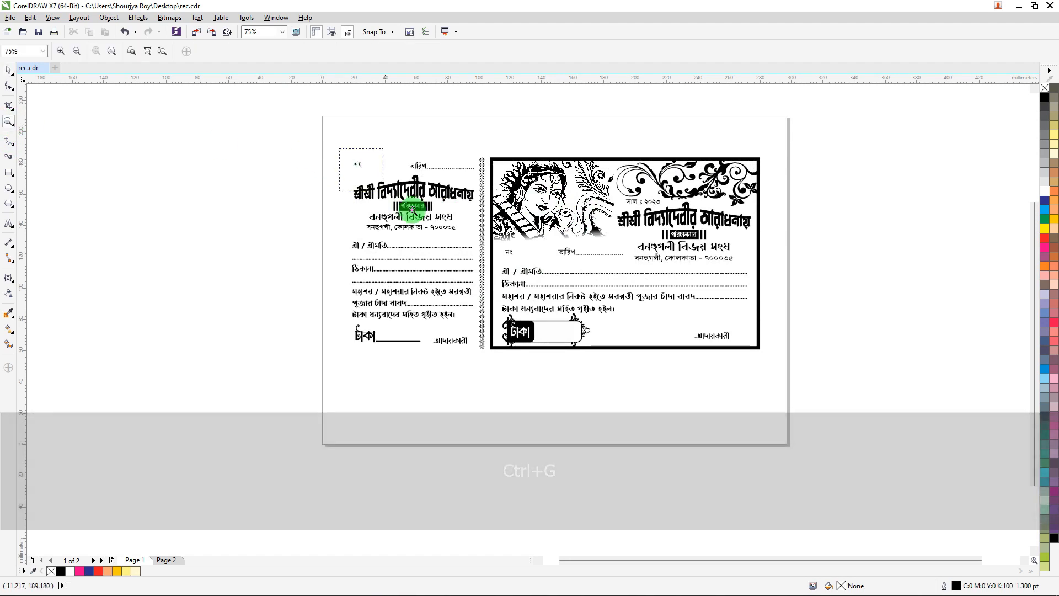